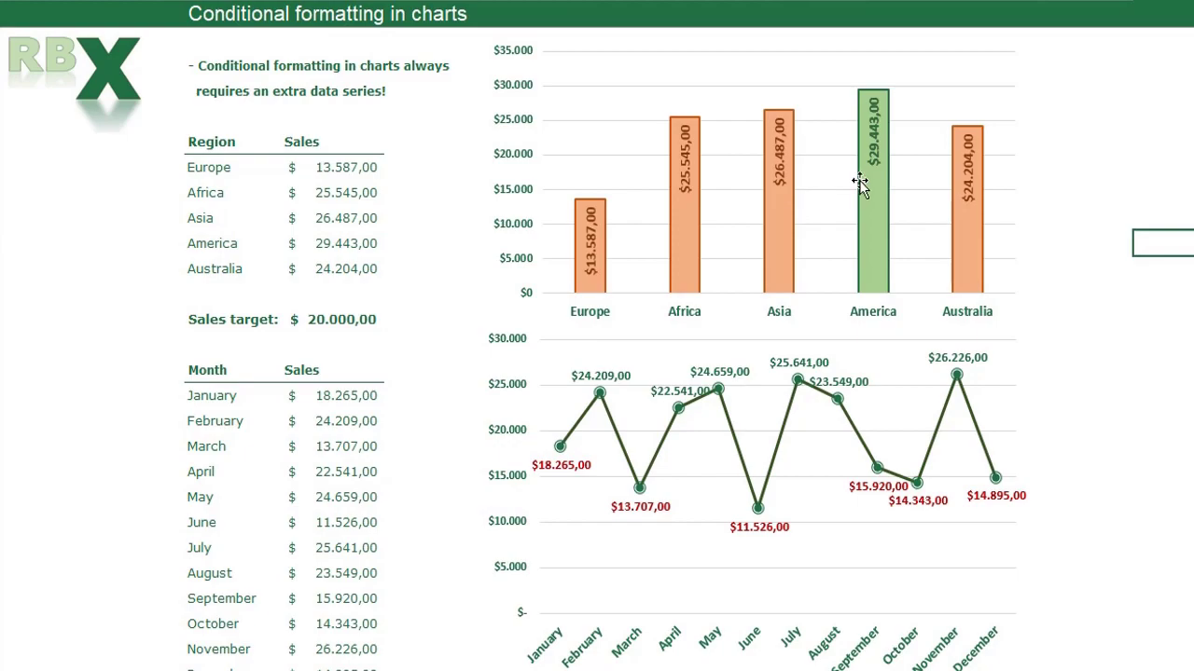
- Show the chart-free practice sheet with empty Max sales, Above target and Under target columns beside the tables
{"action": "mouse_move", "coordinate": [884, 183]}
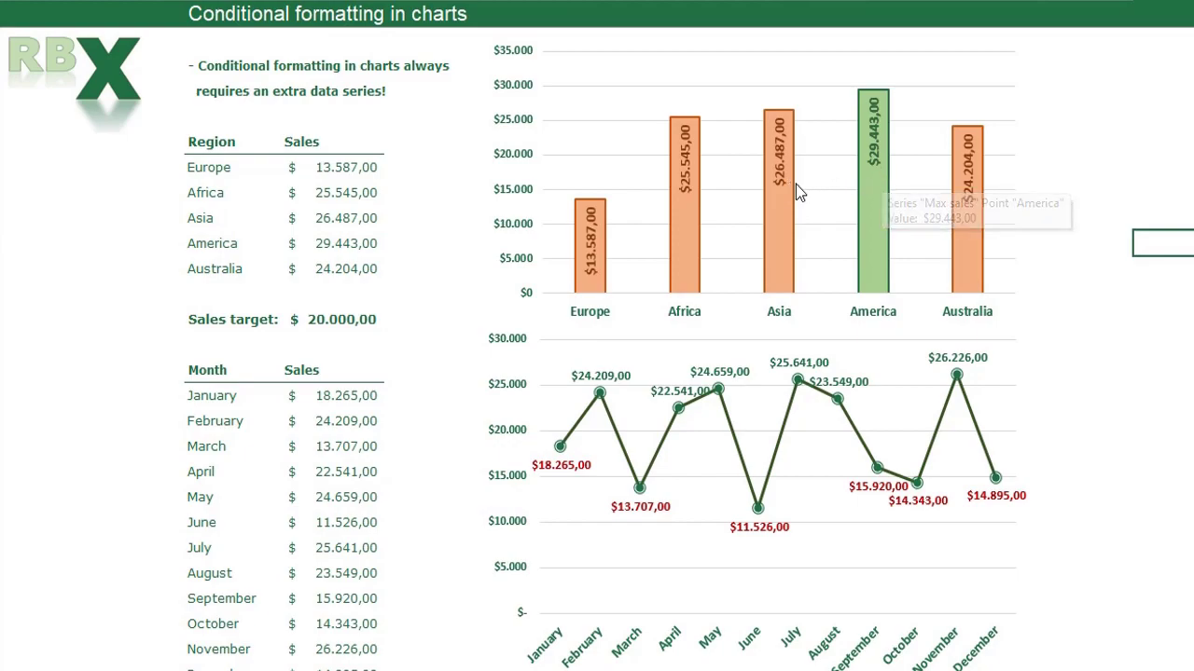
{"action": "mouse_move", "coordinate": [794, 193]}
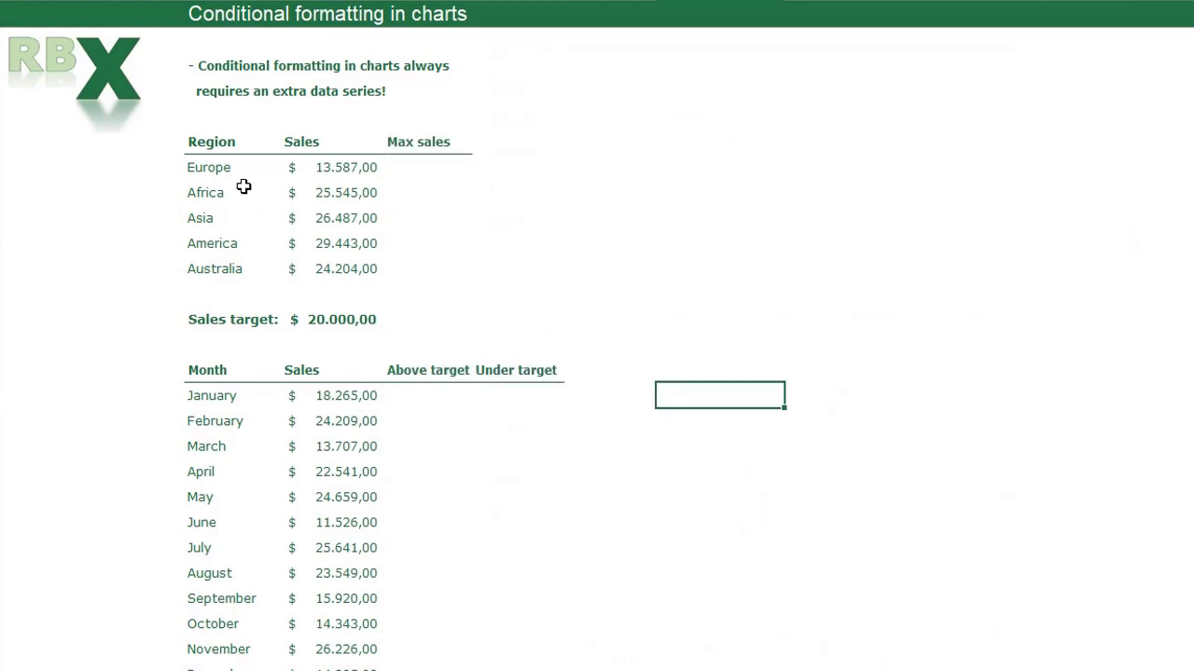
- Enter =IF(D7=MAX($D$7:$D$11);D7;NA()) in the first Max sales cell
{"action": "left_click_drag", "start_coordinate": [207, 145], "coordinate": [431, 276]}
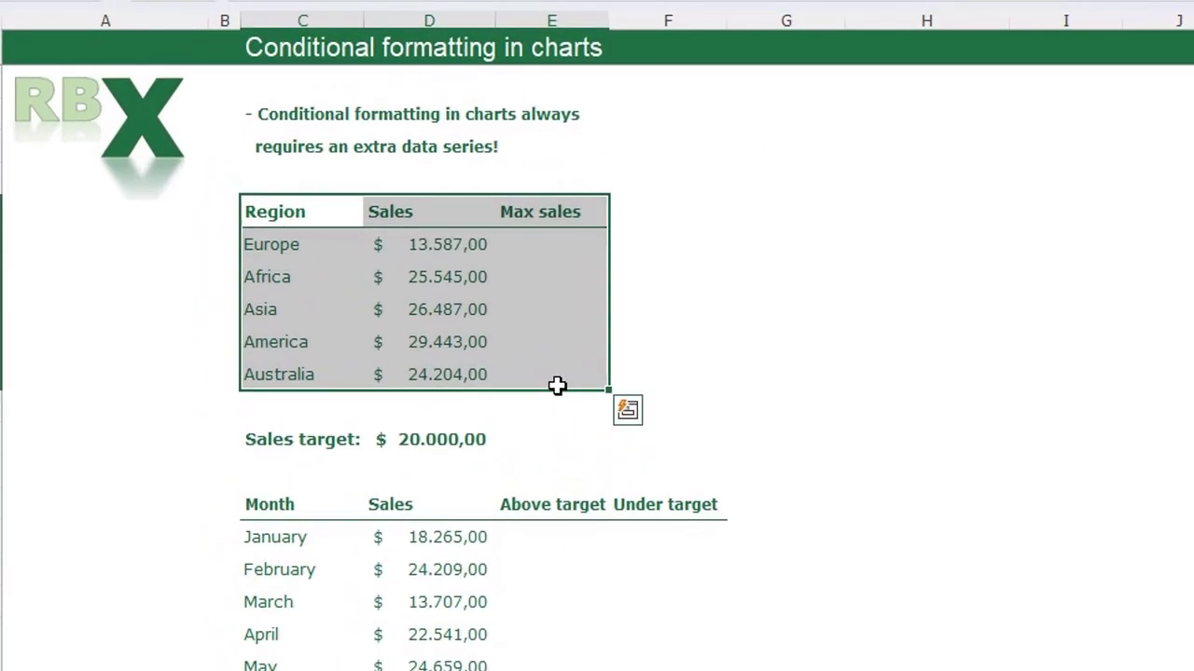
{"action": "left_click", "coordinate": [406, 309]}
{"action": "left_click", "coordinate": [547, 243]}
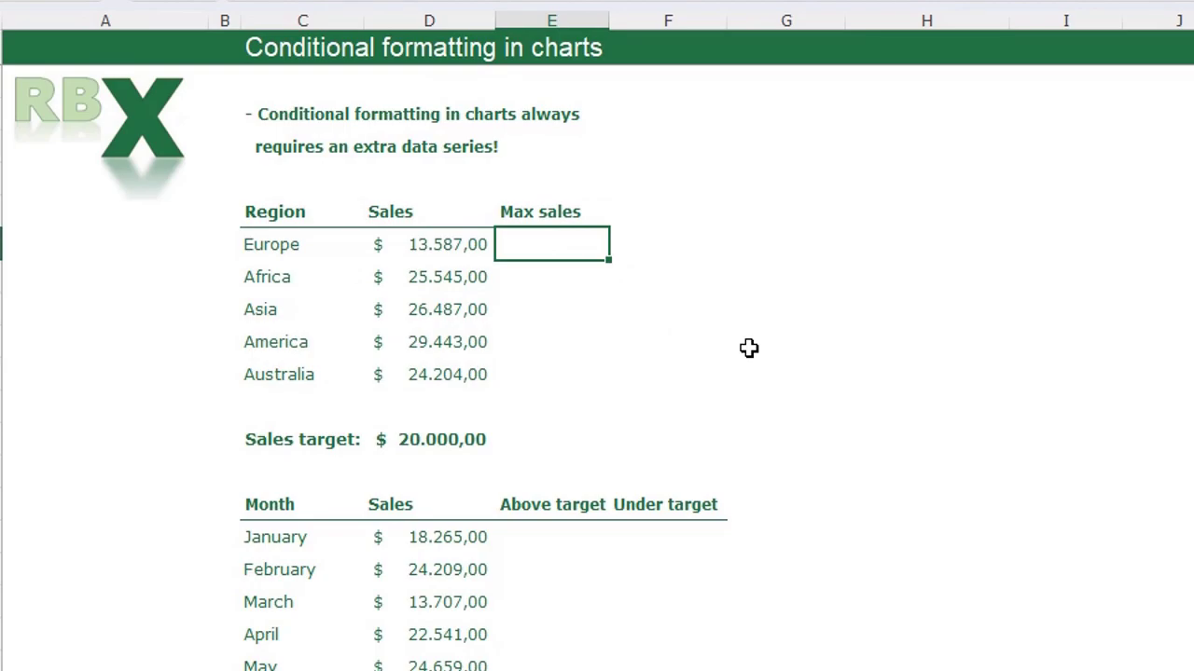
{"action": "type", "text": "=IF("}
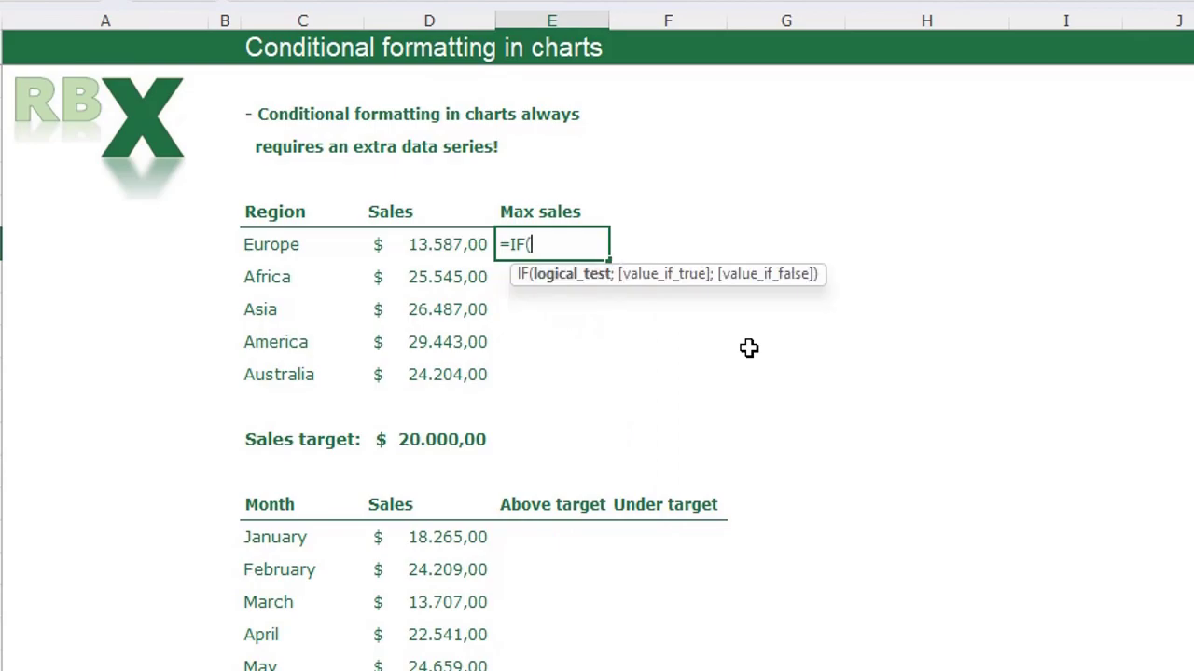
{"action": "key", "text": "Left"}
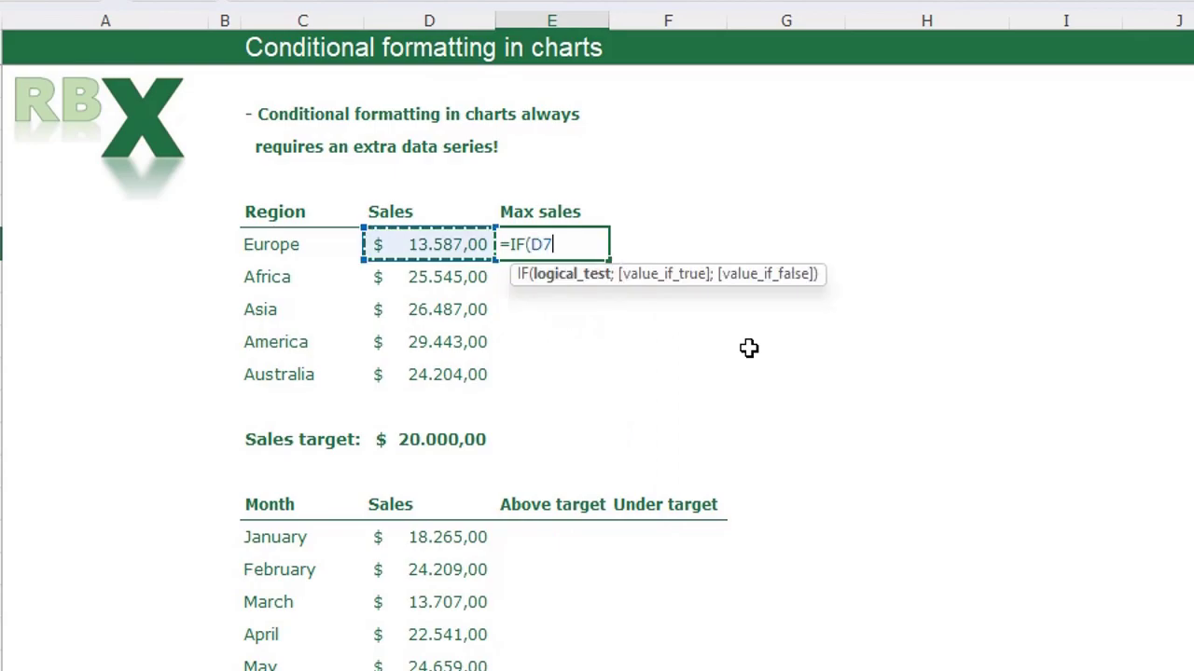
{"action": "type", "text": "=MAX("}
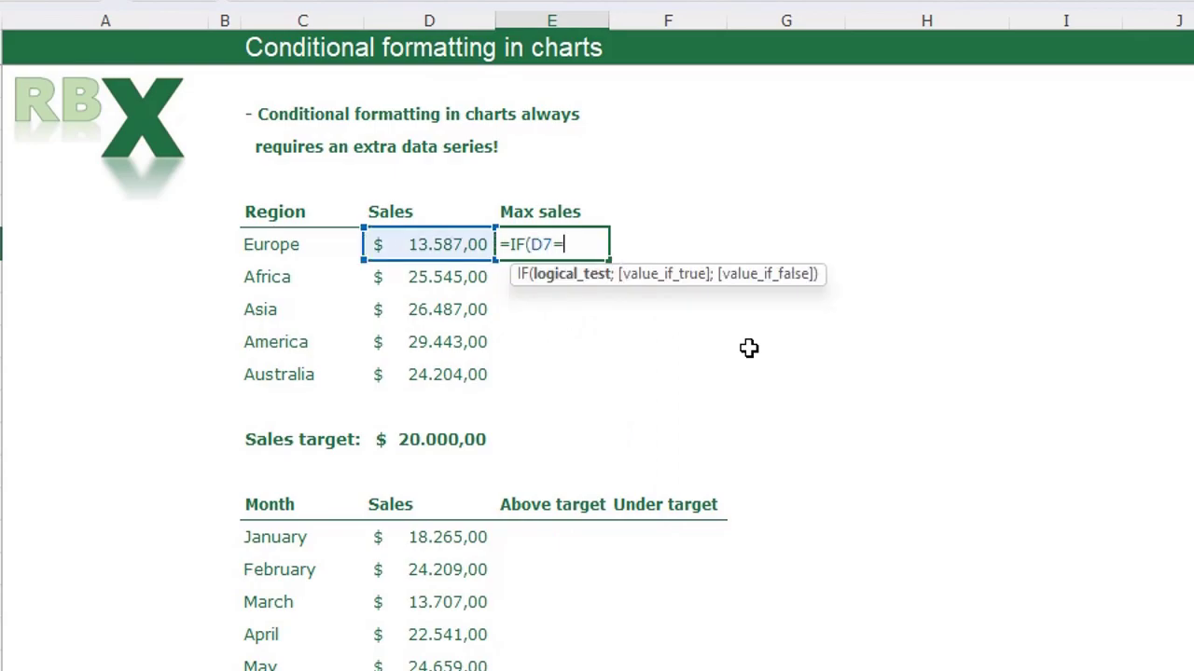
{"action": "key", "text": "Left"}
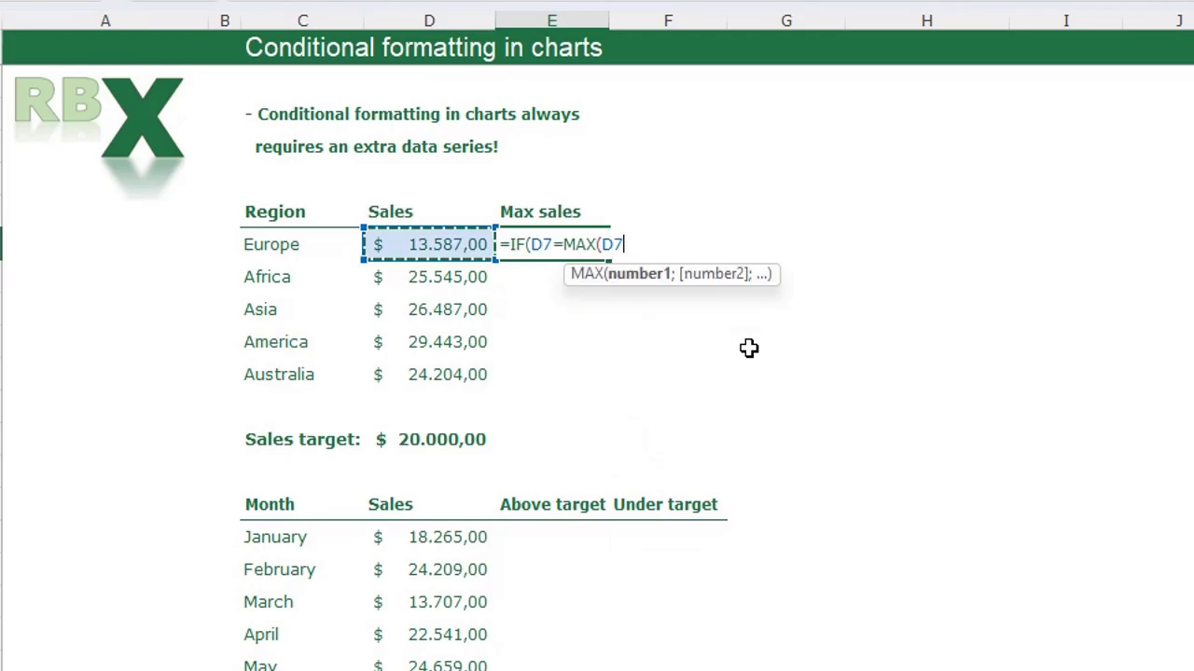
{"action": "key", "text": "shift+Down"}
{"action": "key", "text": "shift+Down"}
{"action": "key", "text": "shift+Down"}
{"action": "key", "text": "shift+Down"}
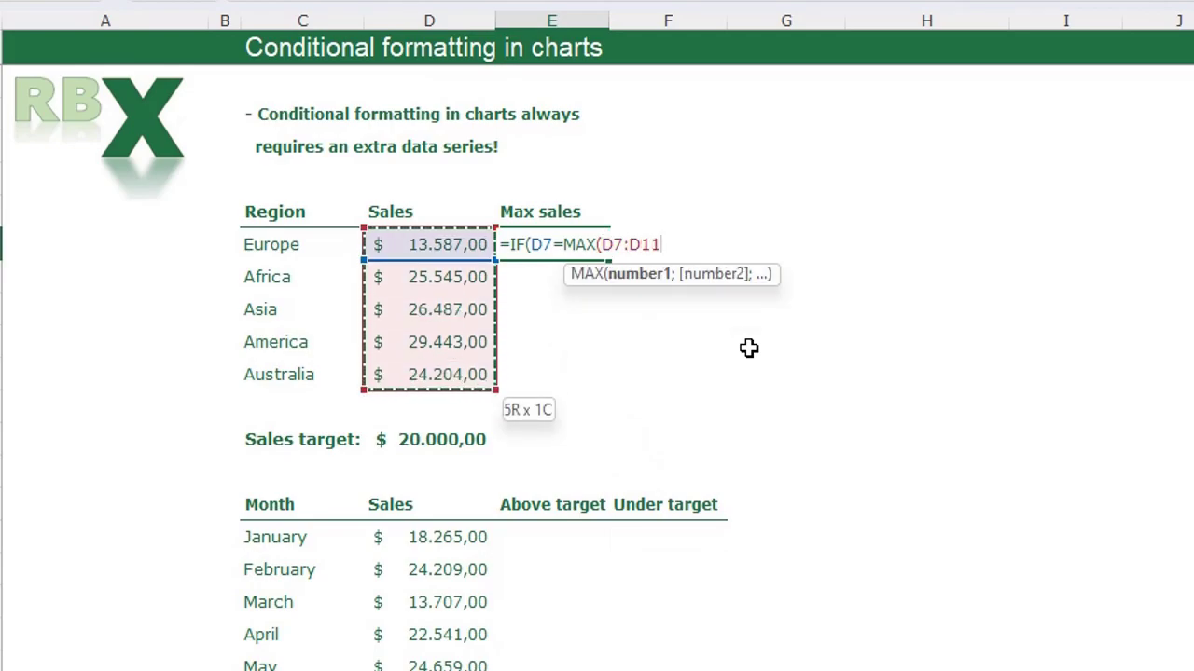
{"action": "key", "text": "F4"}
{"action": "type", "text": ")"}
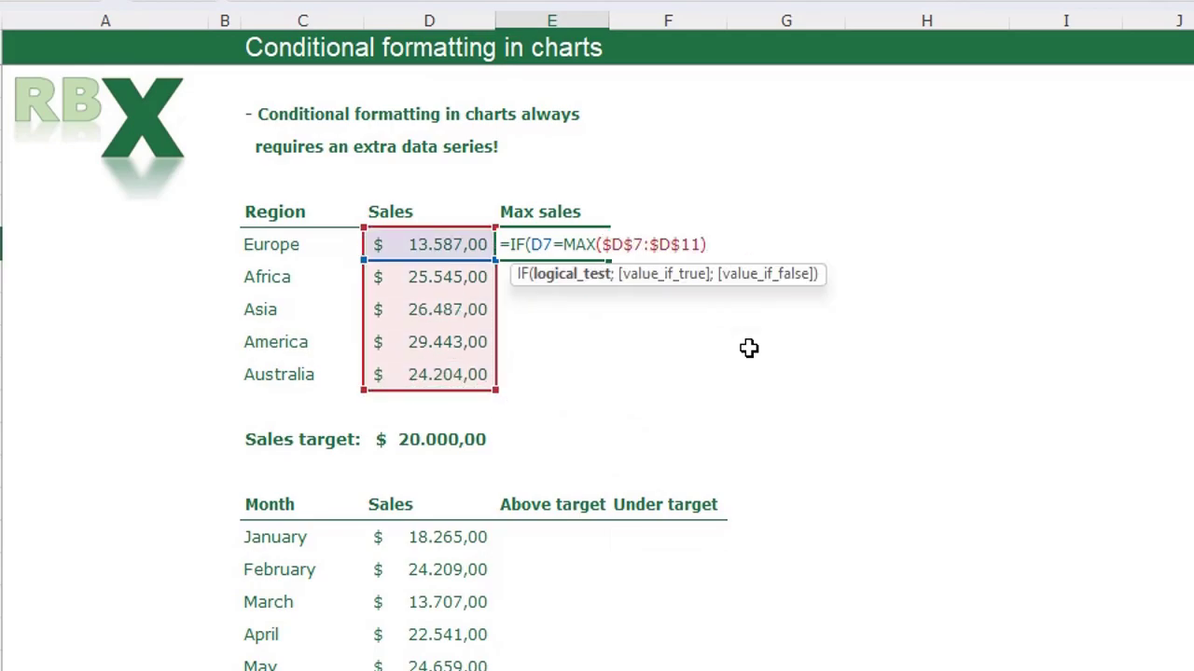
{"action": "type", "text": ";"}
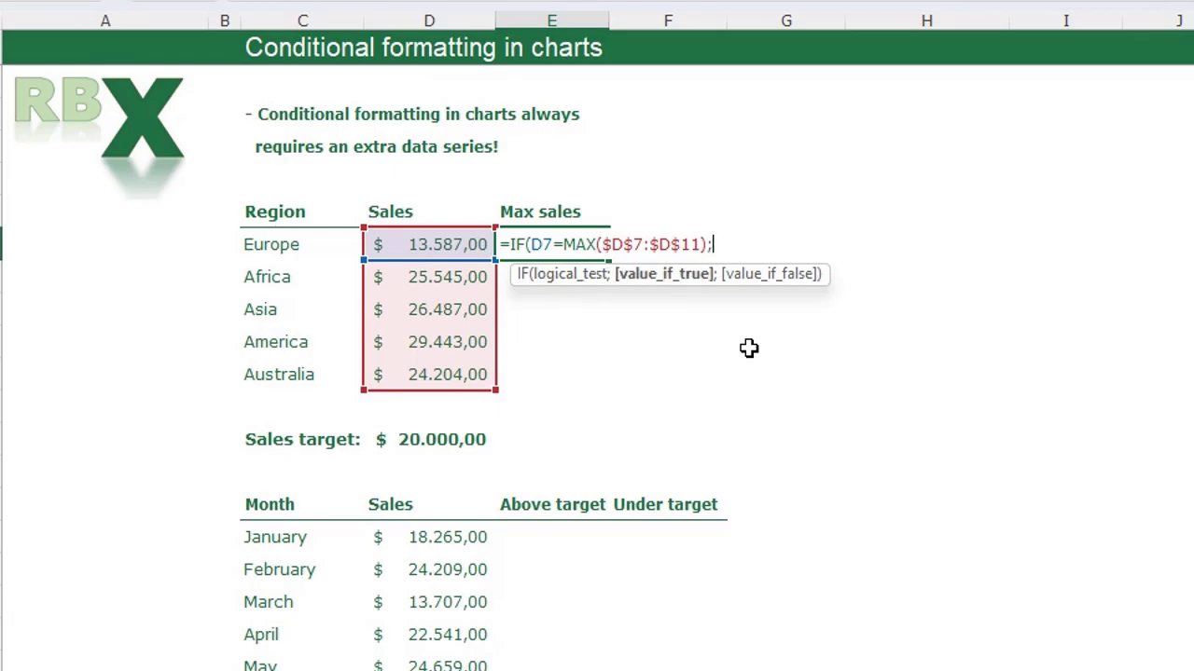
{"action": "key", "text": "Left"}
{"action": "type", "text": ";"}
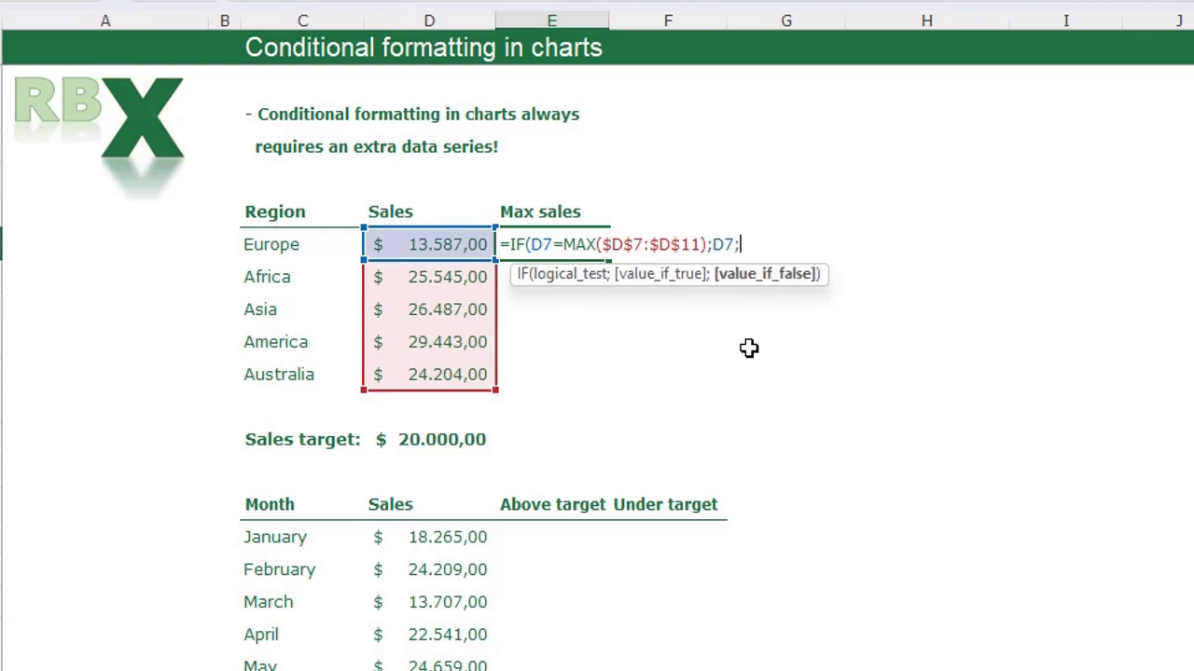
{"action": "type", "text": "NA()"}
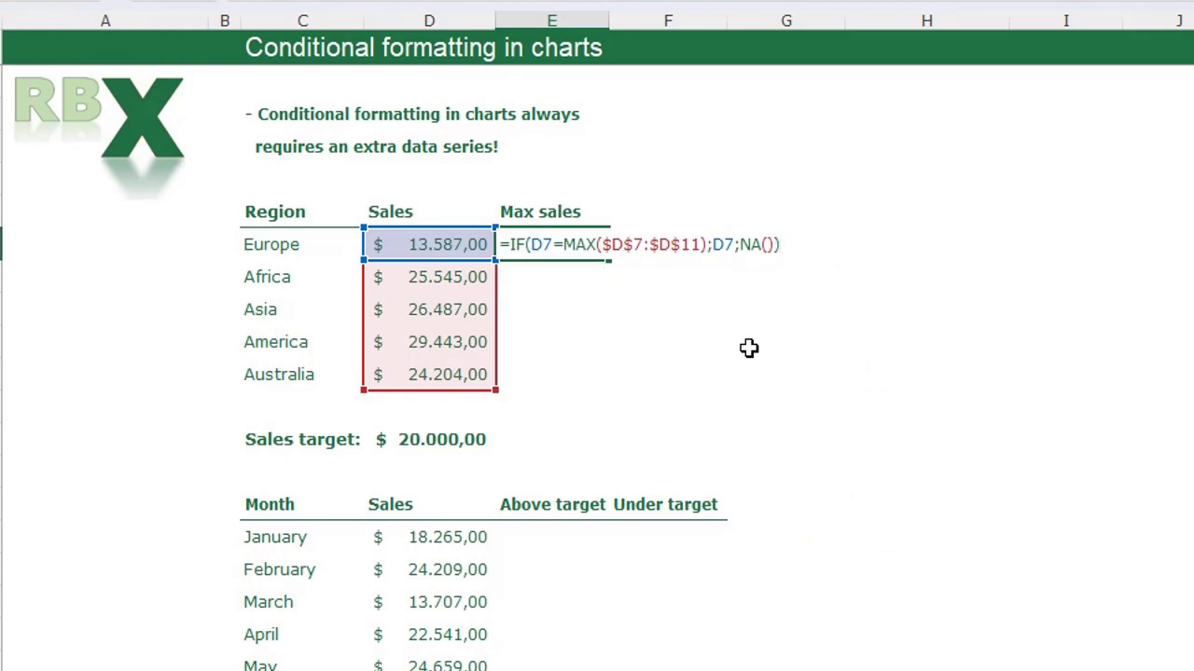
{"action": "key", "text": "Return"}
- Fill the Max sales formula down to E11 and check that America shows $ 29.443,00
{"action": "left_click", "coordinate": [602, 252]}
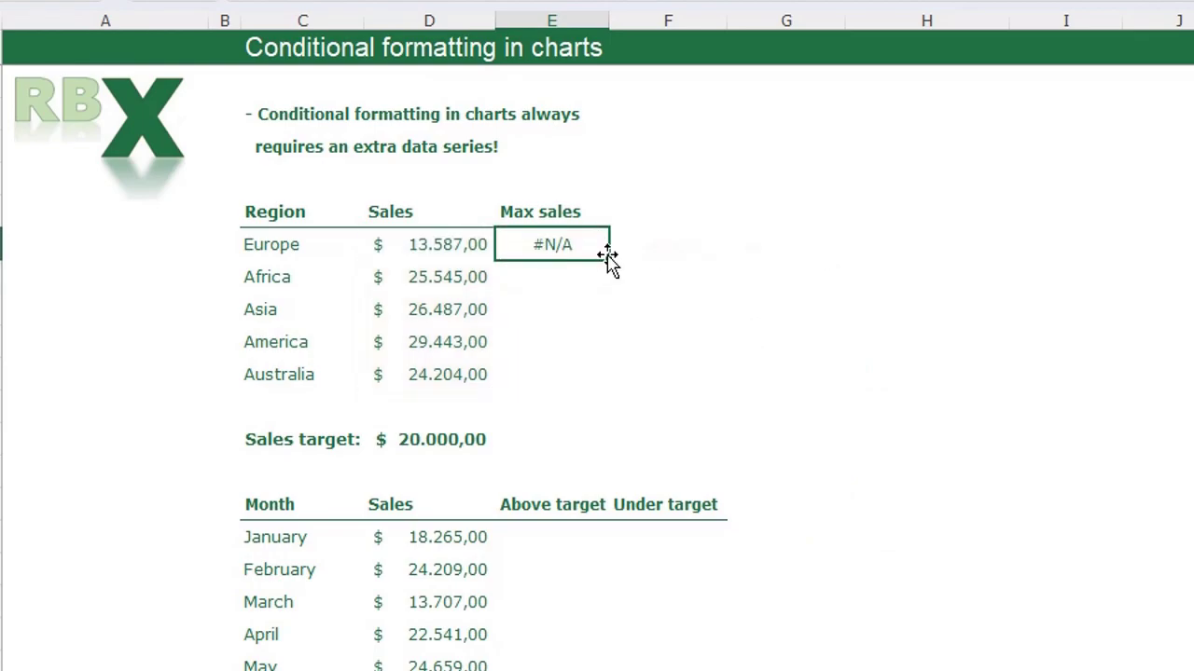
{"action": "left_click_drag", "start_coordinate": [611, 275], "coordinate": [594, 400]}
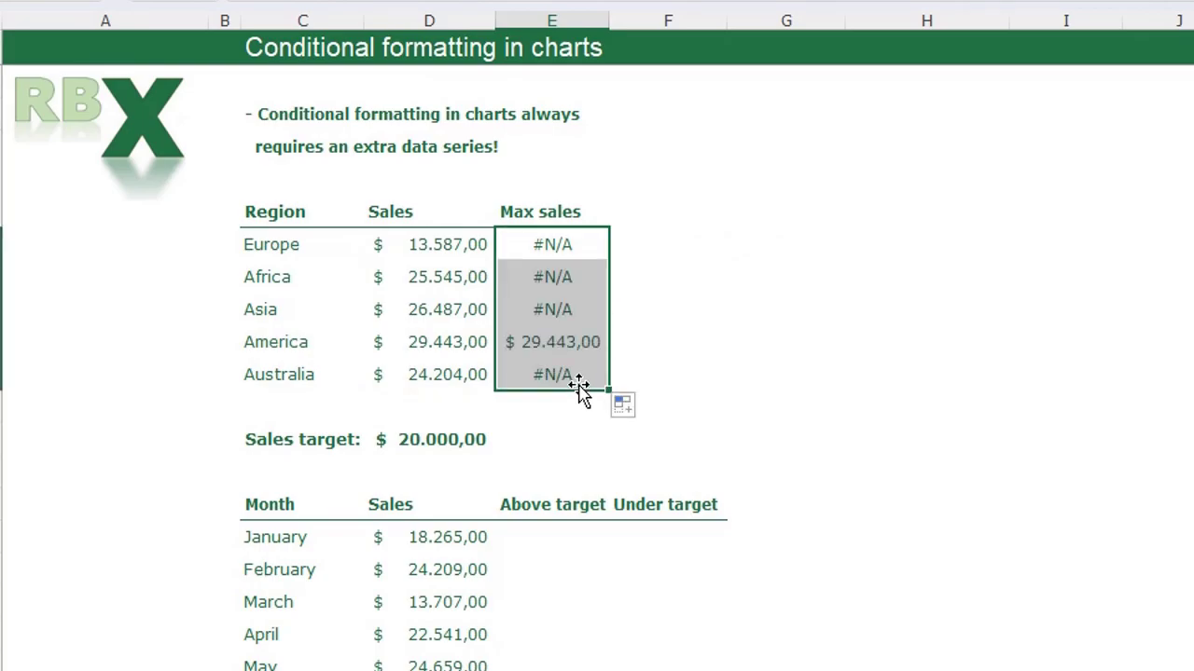
{"action": "left_click", "coordinate": [760, 317]}
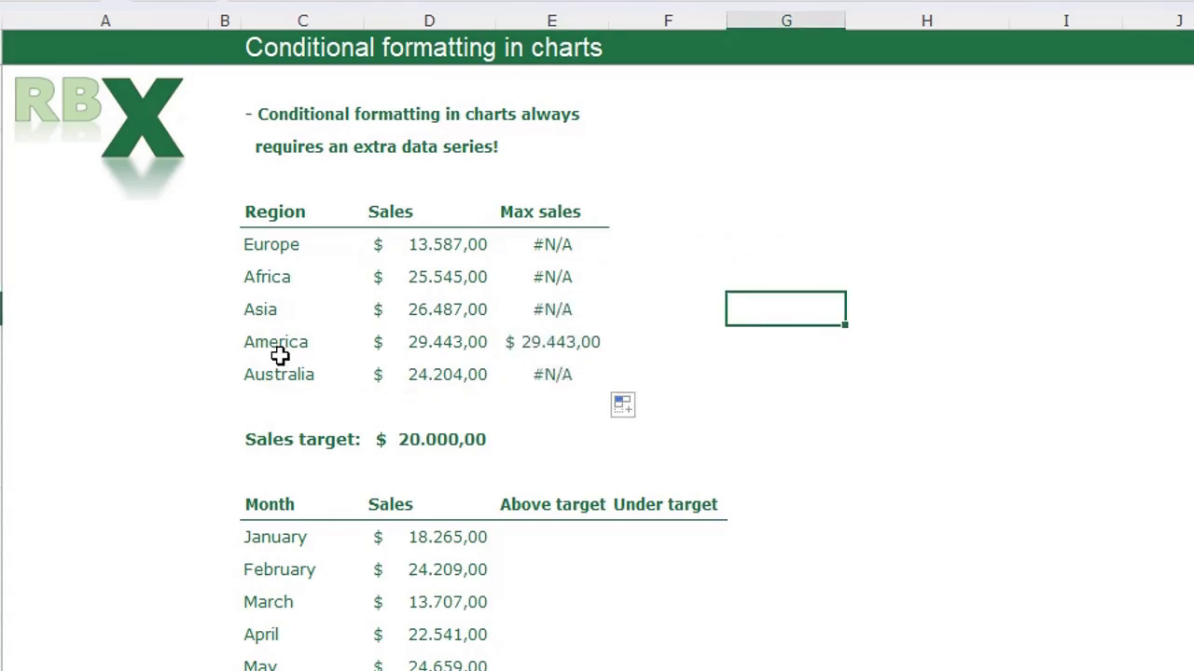
{"action": "left_click", "coordinate": [583, 335]}
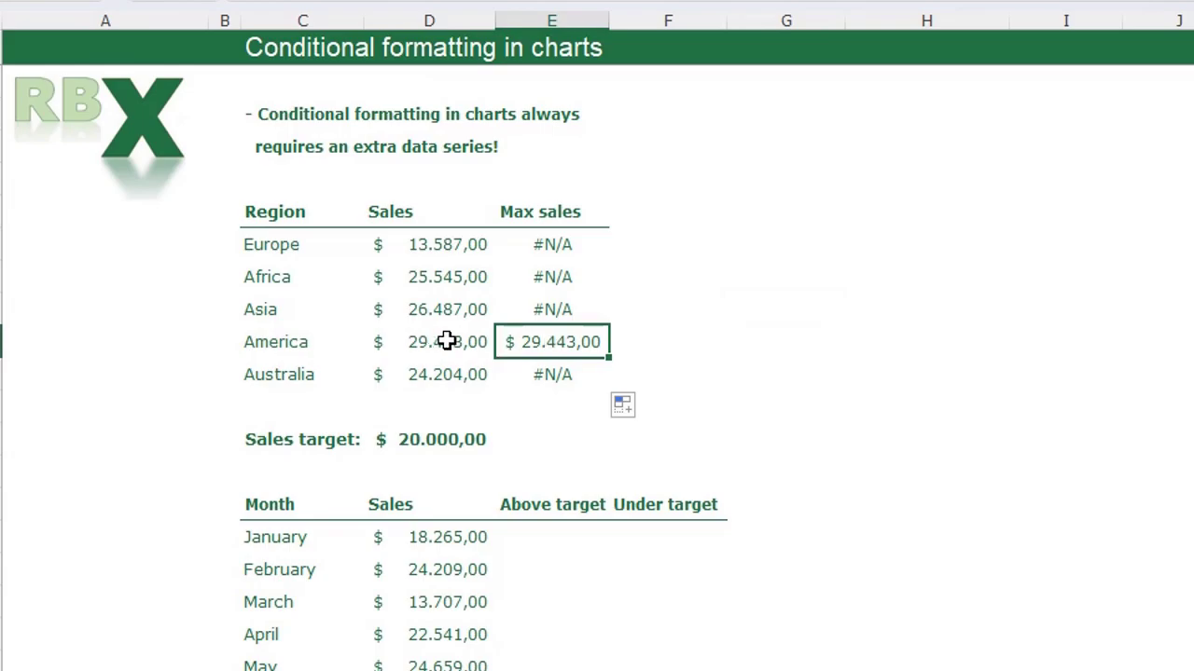
{"action": "left_click", "coordinate": [1061, 374]}
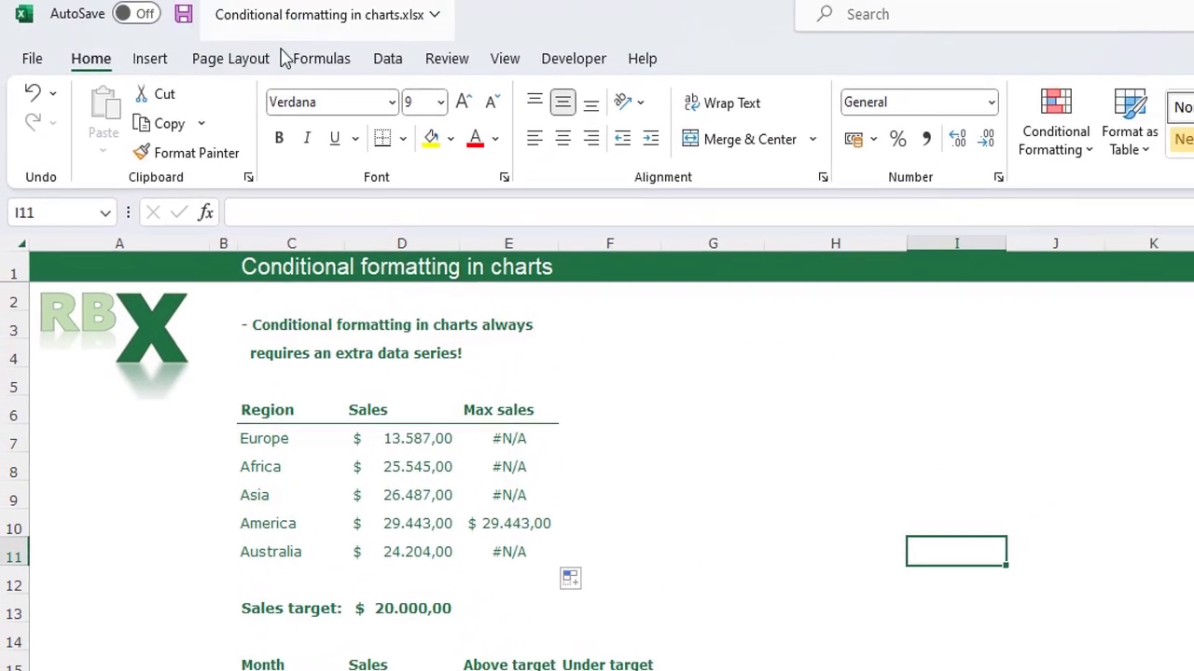
- Insert a clustered column chart and move it beside the tables
{"action": "left_click", "coordinate": [149, 74]}
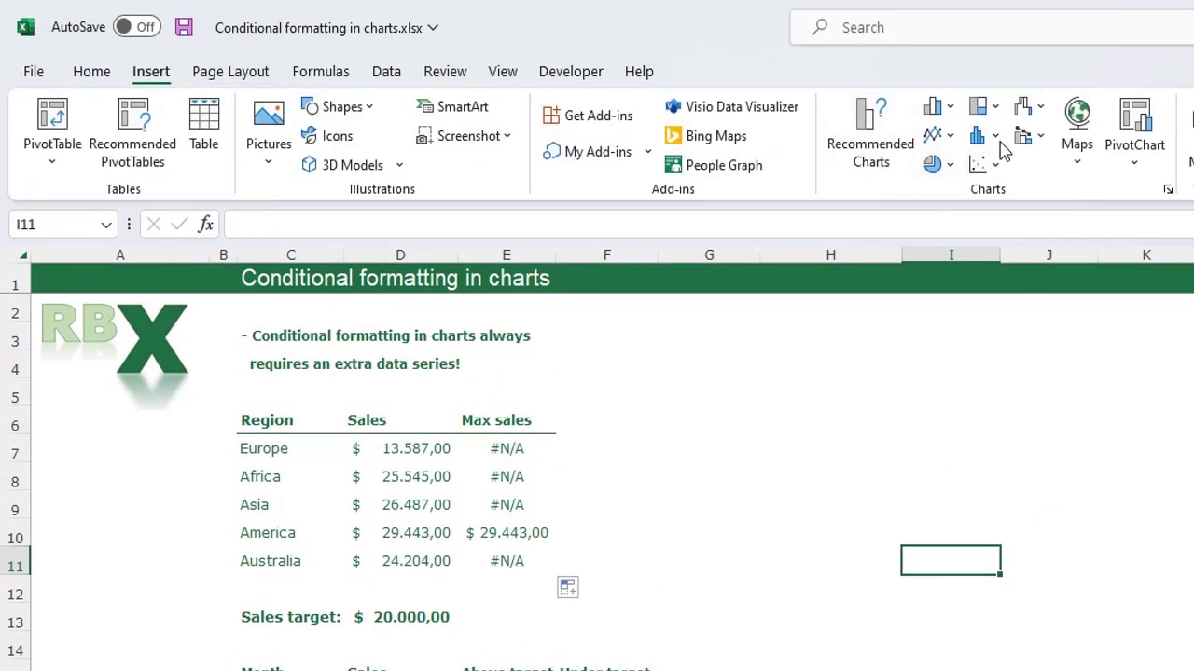
{"action": "left_click", "coordinate": [950, 110]}
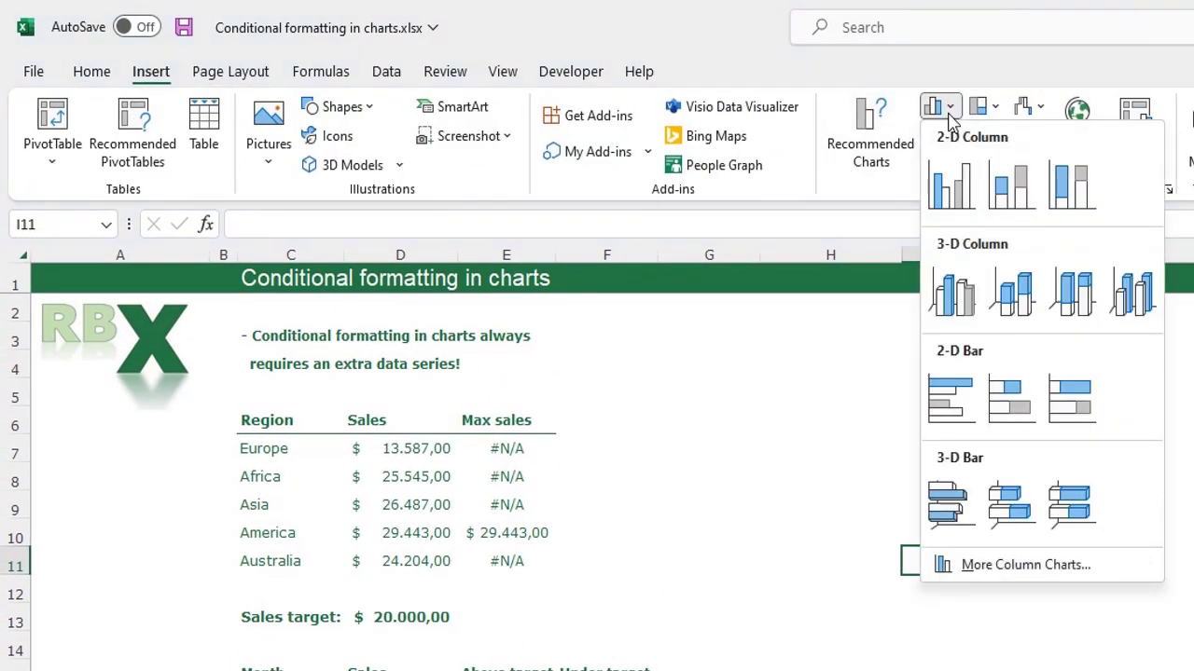
{"action": "left_click", "coordinate": [953, 193]}
{"action": "left_click_drag", "start_coordinate": [1045, 639], "coordinate": [991, 437]}
- Add a Sales series named from its header with values D7:D11
{"action": "right_click", "coordinate": [991, 438]}
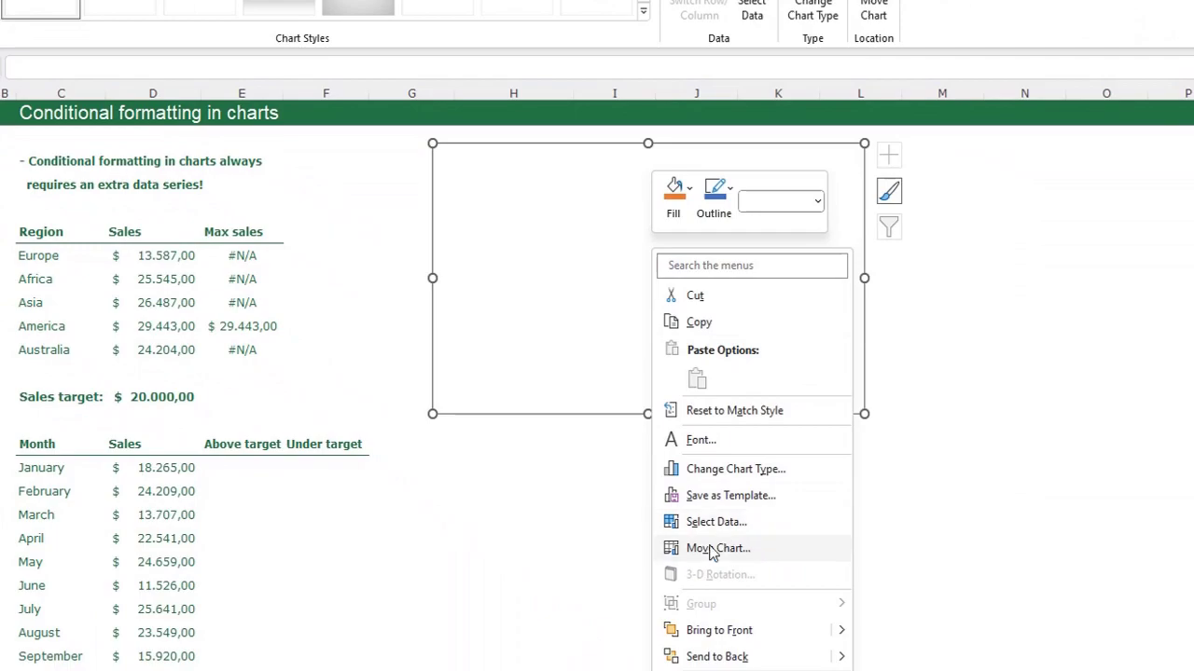
{"action": "left_click", "coordinate": [716, 521]}
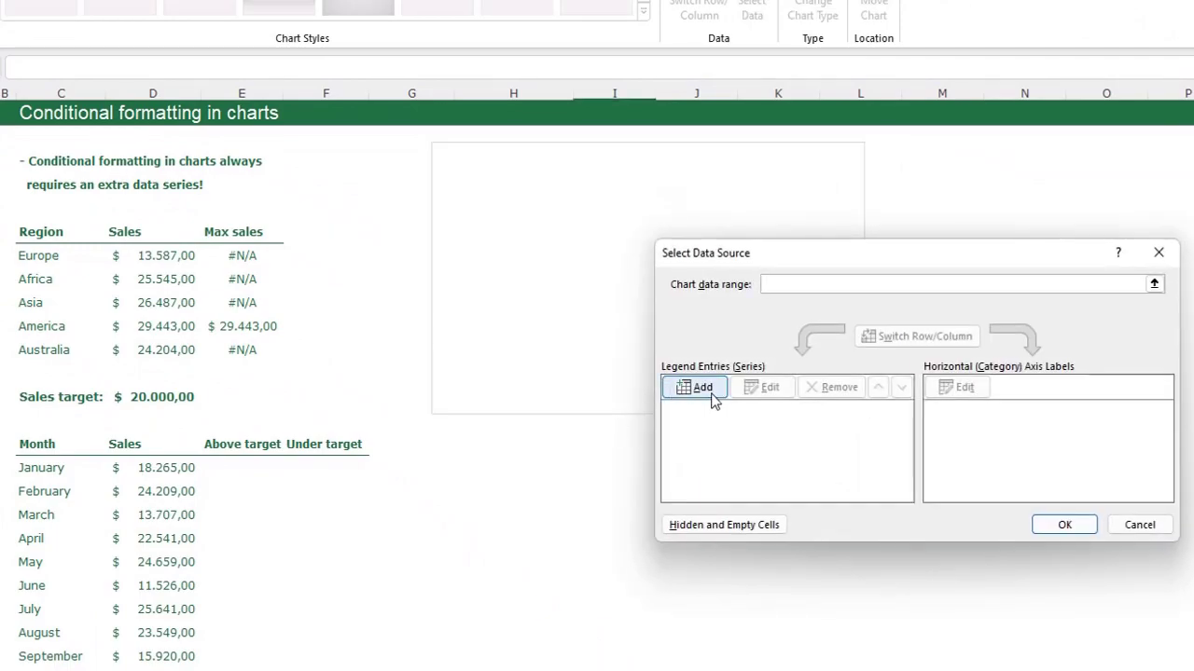
{"action": "left_click", "coordinate": [708, 391]}
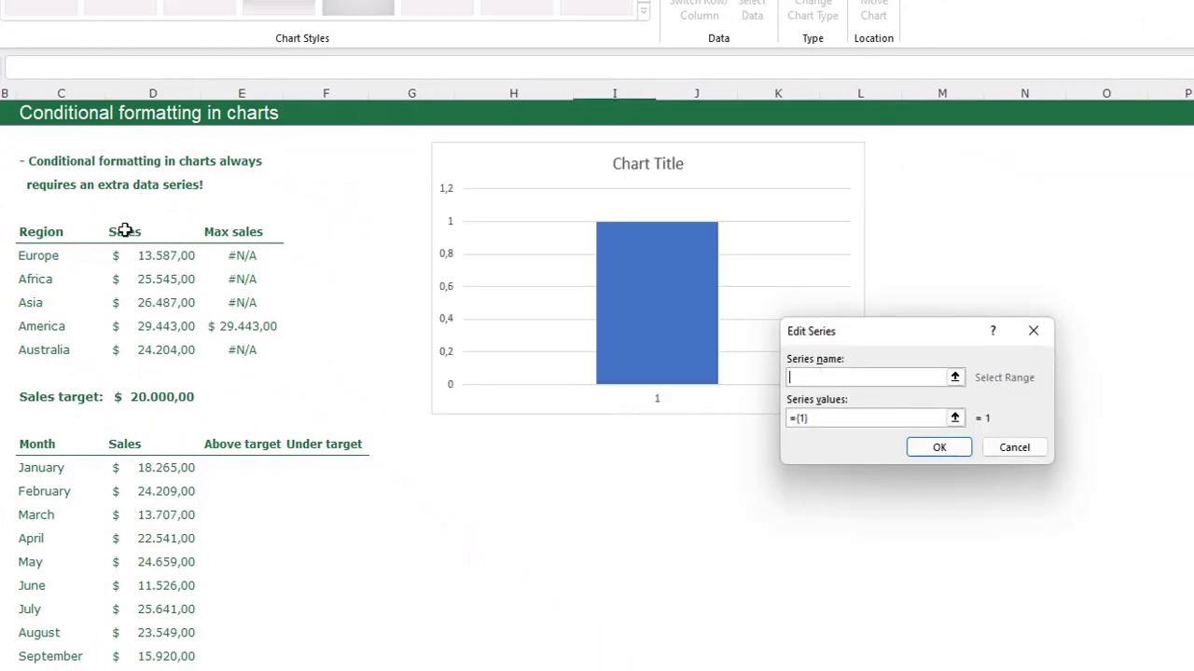
{"action": "left_click", "coordinate": [174, 232]}
{"action": "triple_click", "coordinate": [837, 421]}
{"action": "key", "text": "BackSpace"}
{"action": "left_click_drag", "start_coordinate": [146, 255], "coordinate": [161, 347]}
{"action": "key", "text": "Return"}
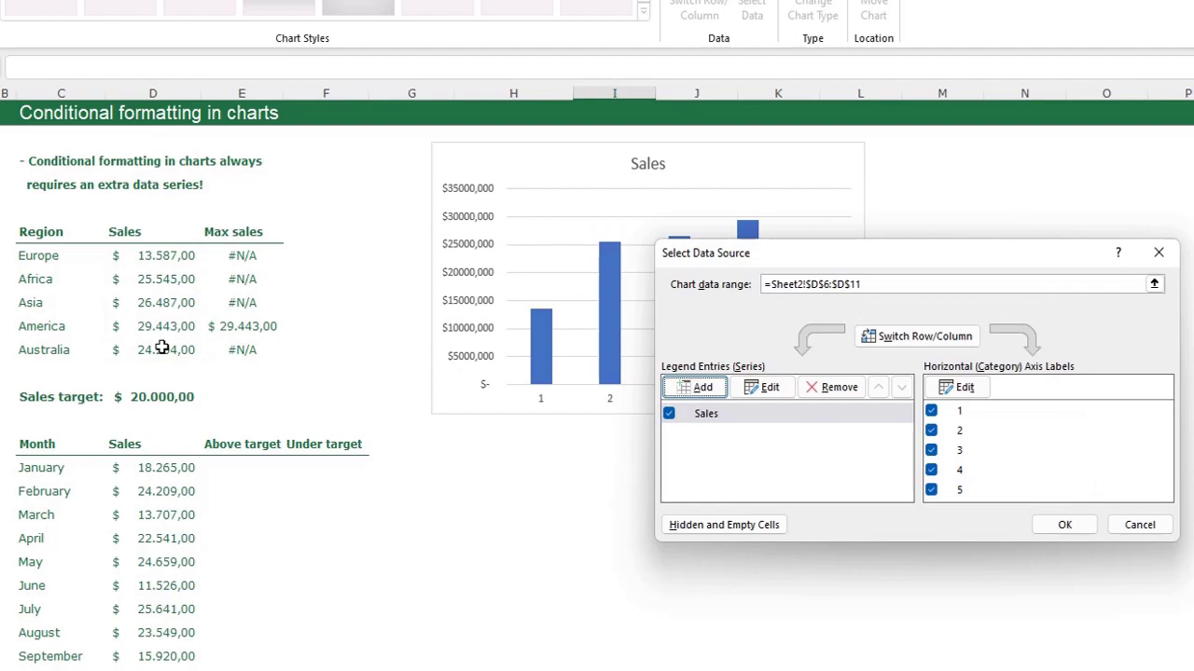
- Add a Max sales series with values E7:E11
{"action": "left_click", "coordinate": [704, 391]}
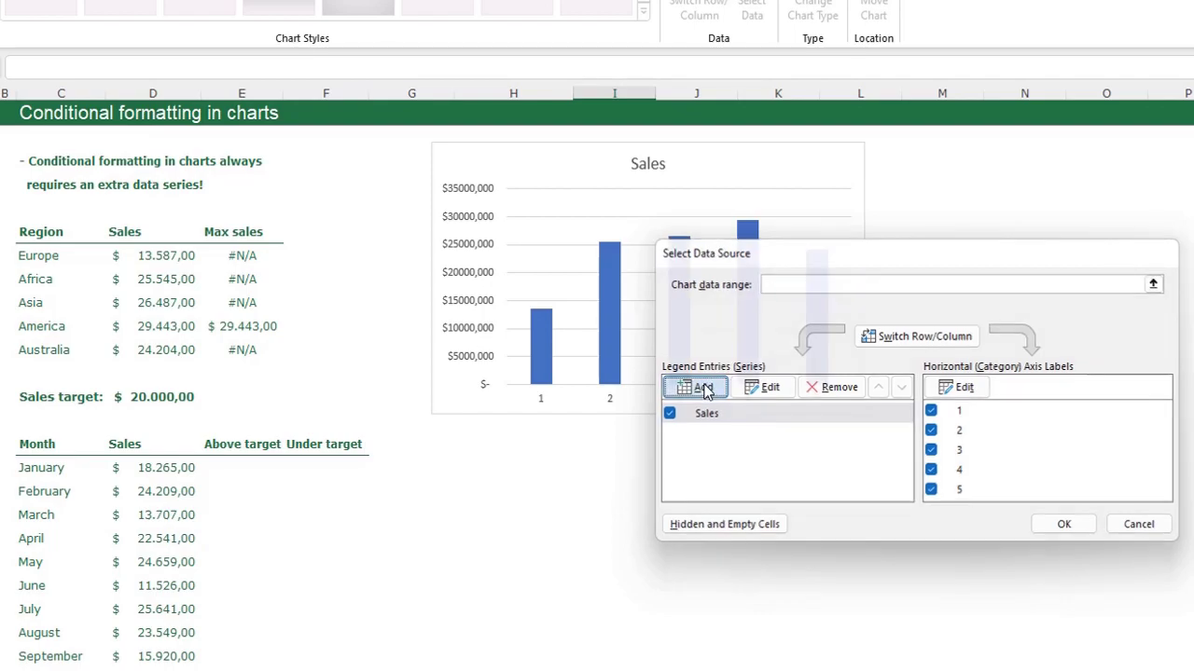
{"action": "left_click", "coordinate": [237, 236]}
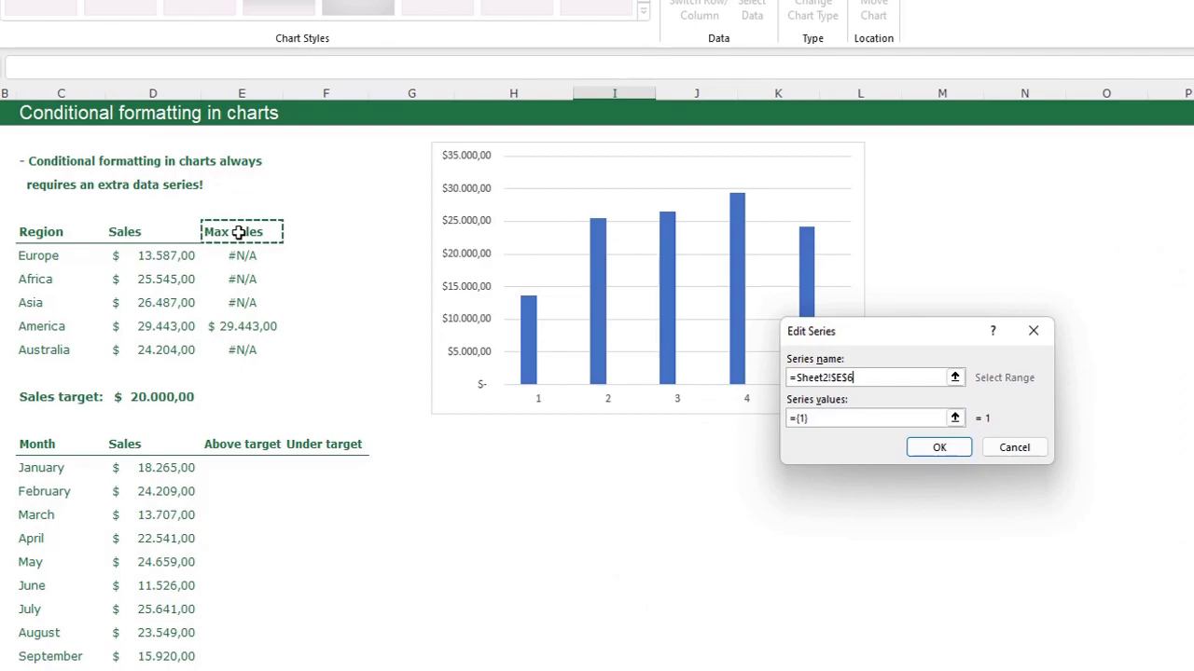
{"action": "key", "text": "Tab"}
{"action": "key", "text": "BackSpace"}
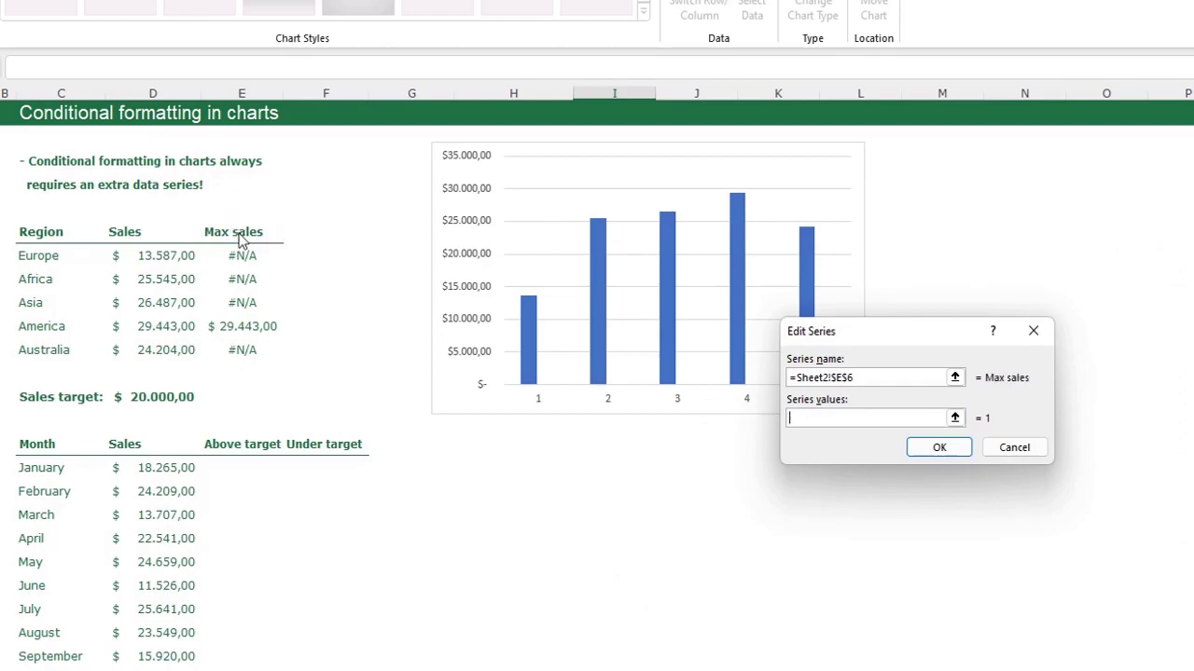
{"action": "left_click_drag", "start_coordinate": [241, 257], "coordinate": [252, 337]}
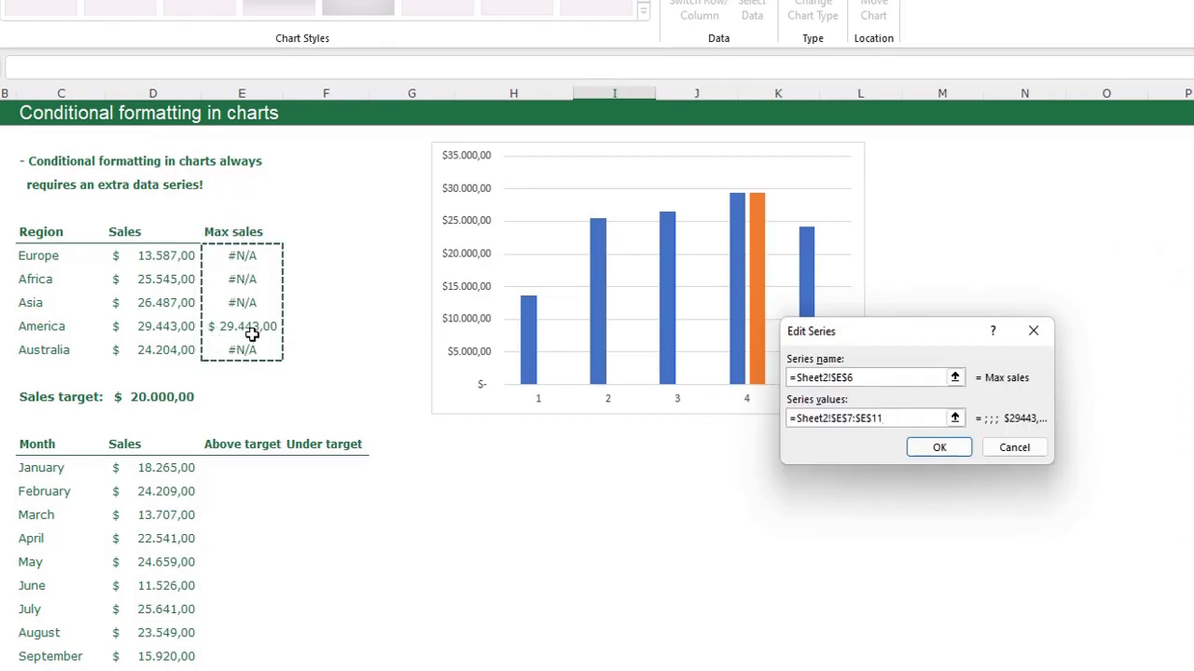
{"action": "key", "text": "Return"}
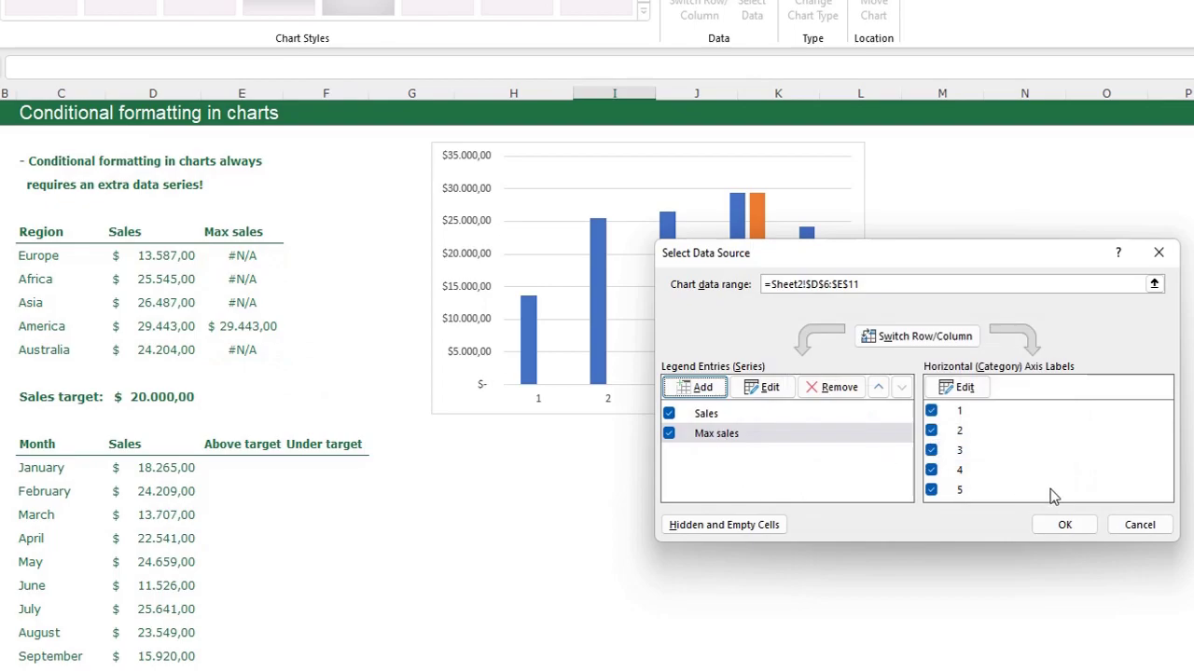
- Use the region names C7:C11 as horizontal axis labels and apply the changes
{"action": "left_click", "coordinate": [964, 387]}
{"action": "left_click_drag", "start_coordinate": [47, 255], "coordinate": [47, 347]}
{"action": "left_click", "coordinate": [945, 422]}
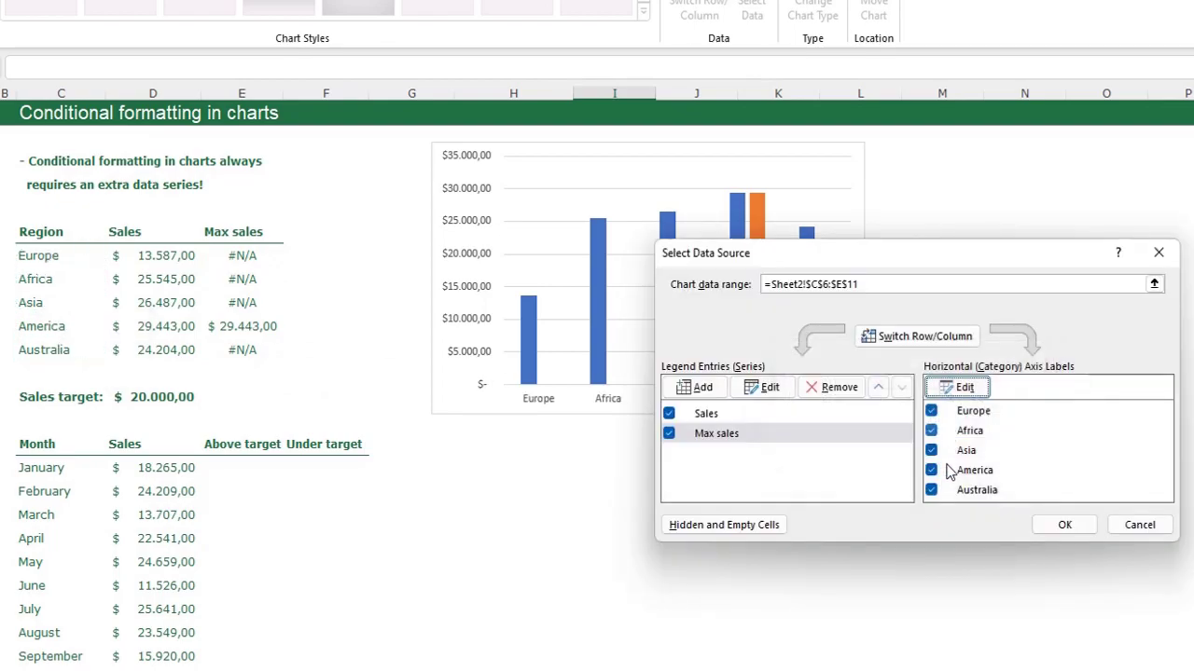
{"action": "left_click", "coordinate": [1064, 524]}
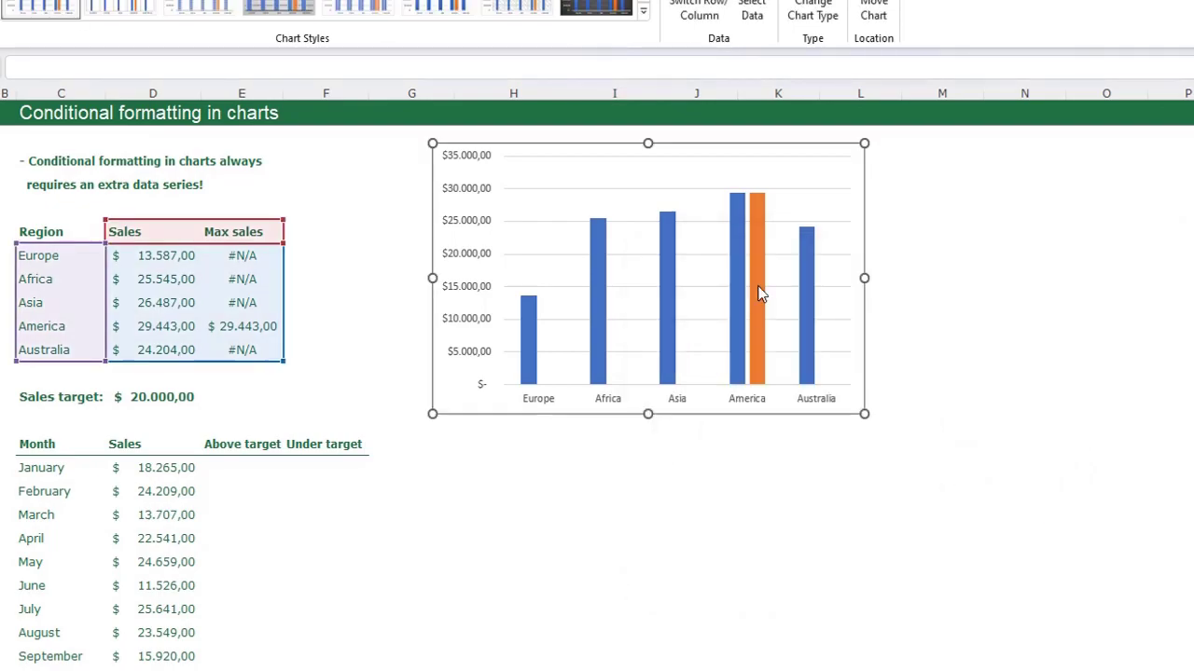
- Open the chart formatting pane with Ctrl+1 and select the orange Max sales bar
{"action": "mouse_move", "coordinate": [733, 307]}
{"action": "mouse_move", "coordinate": [760, 266]}
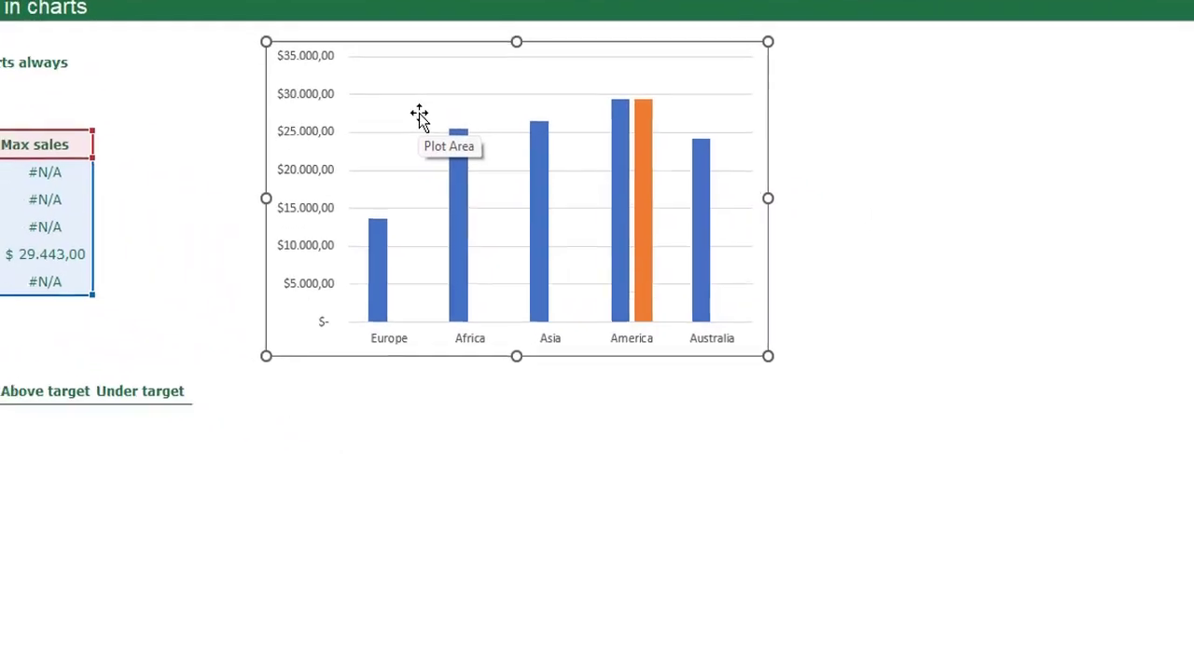
{"action": "key", "text": "ctrl+1"}
{"action": "left_click_drag", "start_coordinate": [873, 60], "coordinate": [880, 32]}
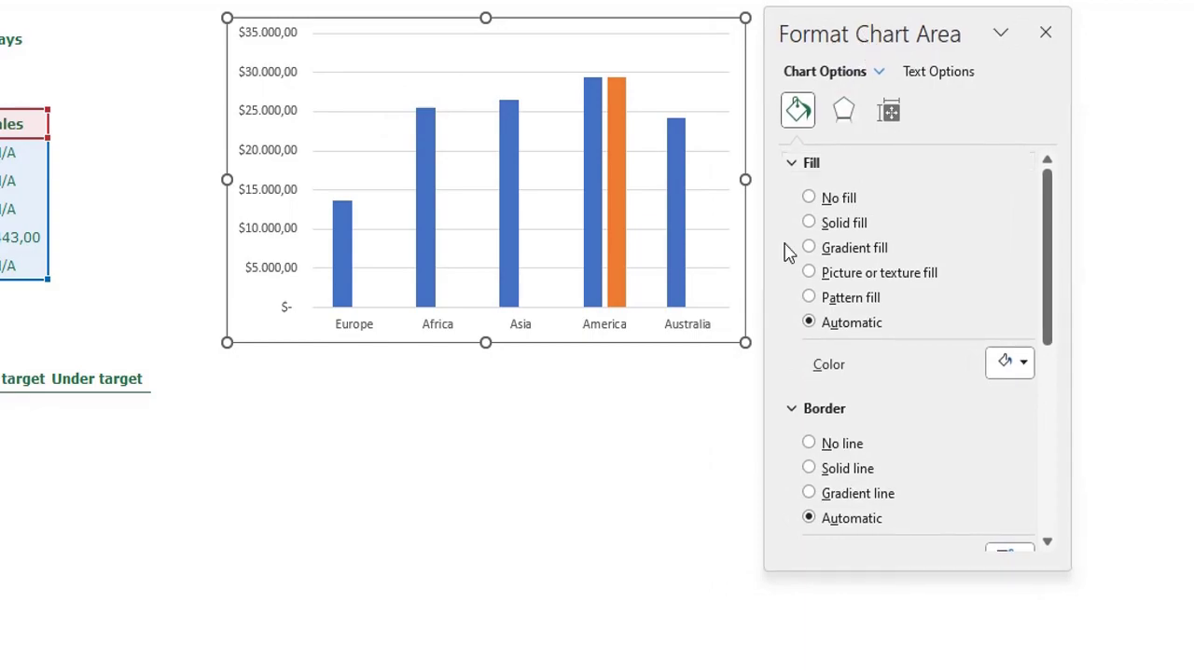
{"action": "left_click", "coordinate": [592, 181]}
{"action": "left_click", "coordinate": [618, 157]}
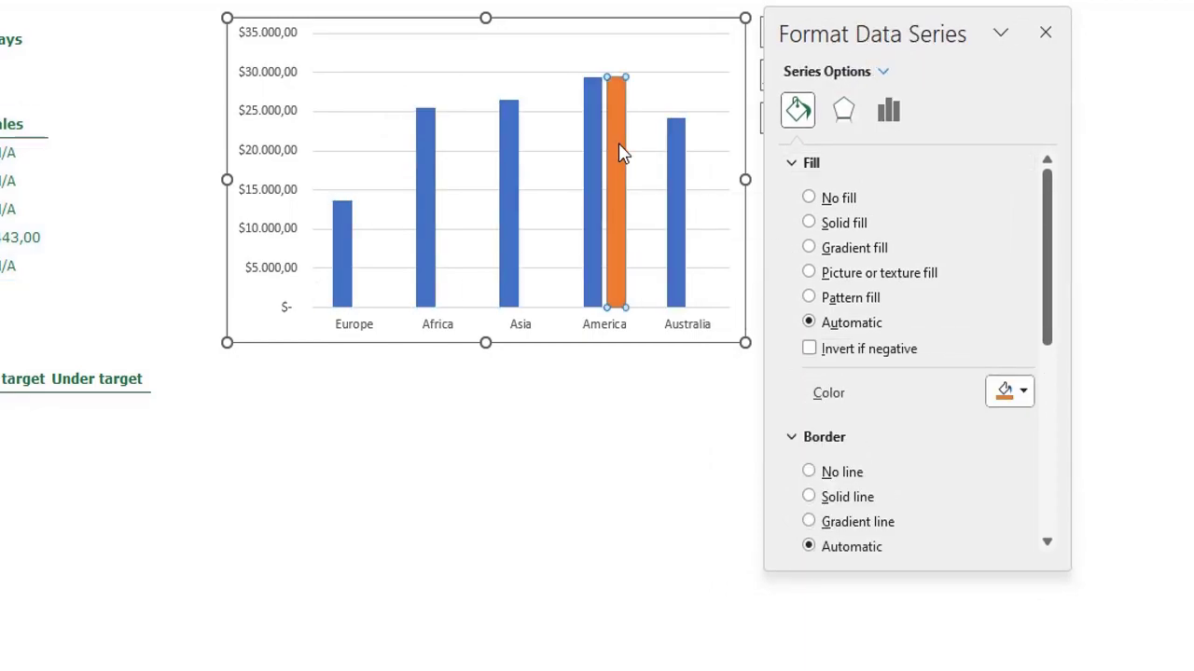
- Set Series Overlap to 100% and Gap Width to 60%
{"action": "left_click", "coordinate": [888, 110]}
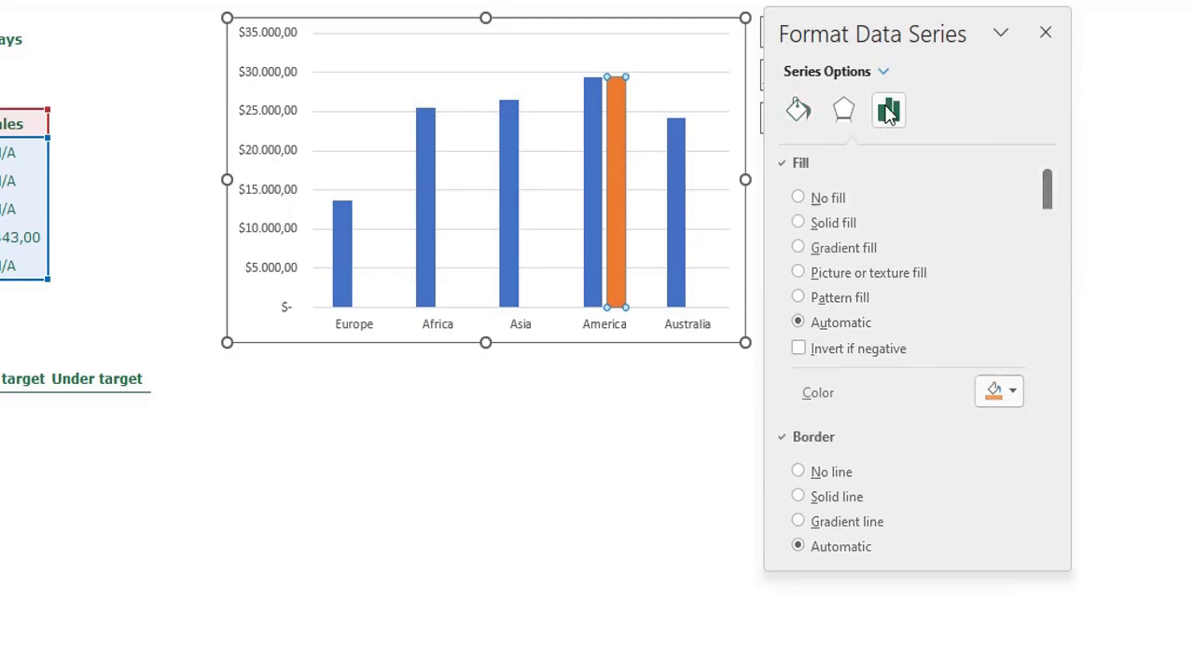
{"action": "left_click", "coordinate": [961, 279]}
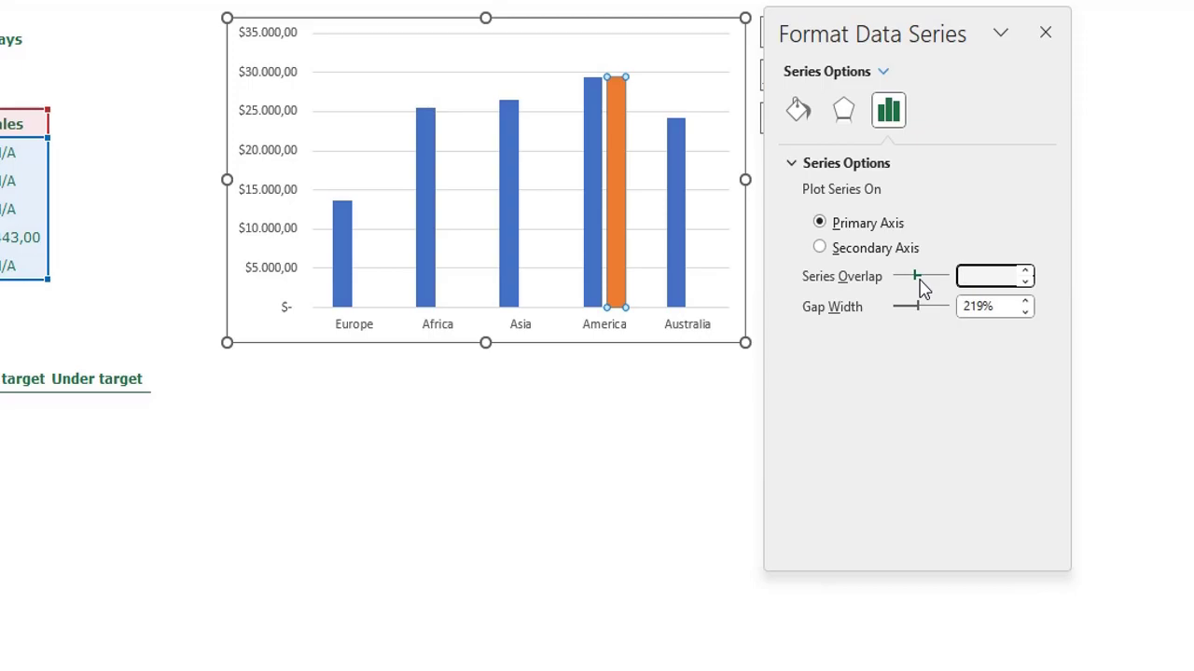
{"action": "key", "text": "Return"}
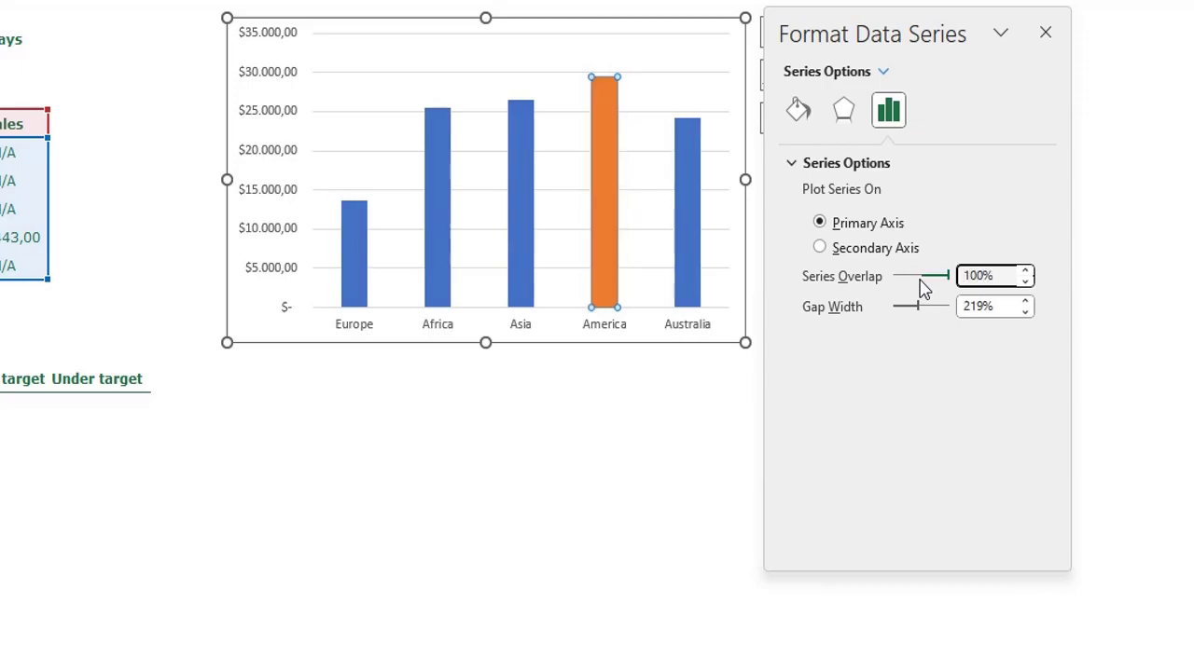
{"action": "left_click", "coordinate": [1002, 307]}
{"action": "key", "text": "BackSpace"}
{"action": "key", "text": "BackSpace"}
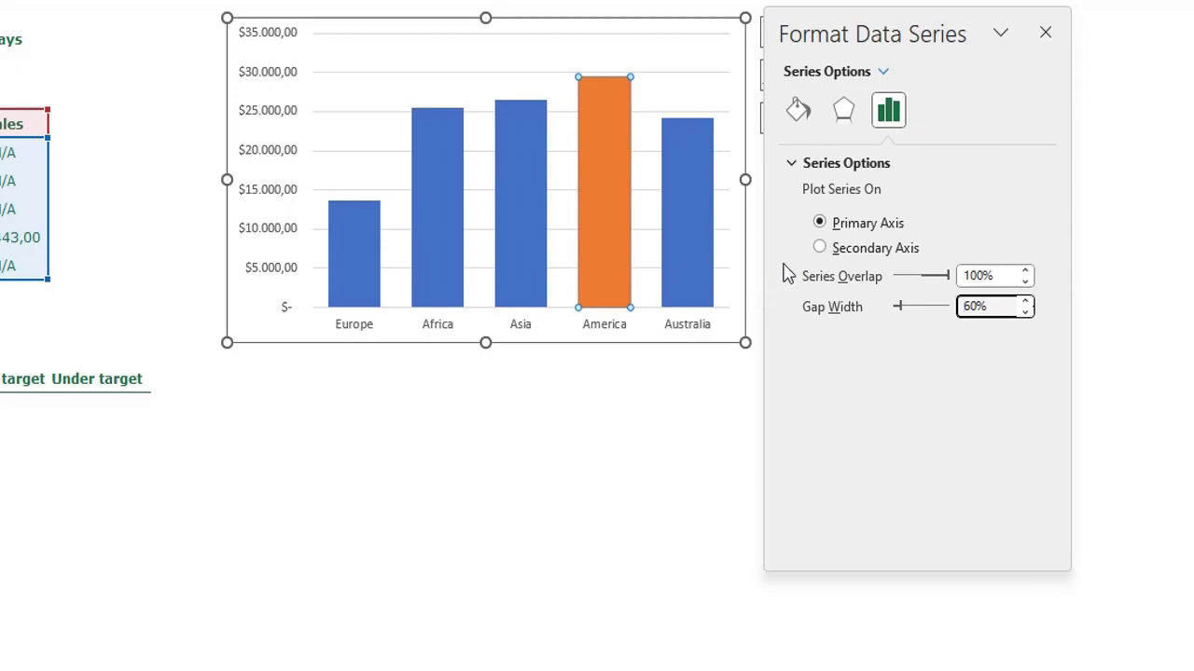
- Give the Sales bars a solid light peach fill
{"action": "left_click", "coordinate": [354, 228]}
{"action": "left_click", "coordinate": [798, 111]}
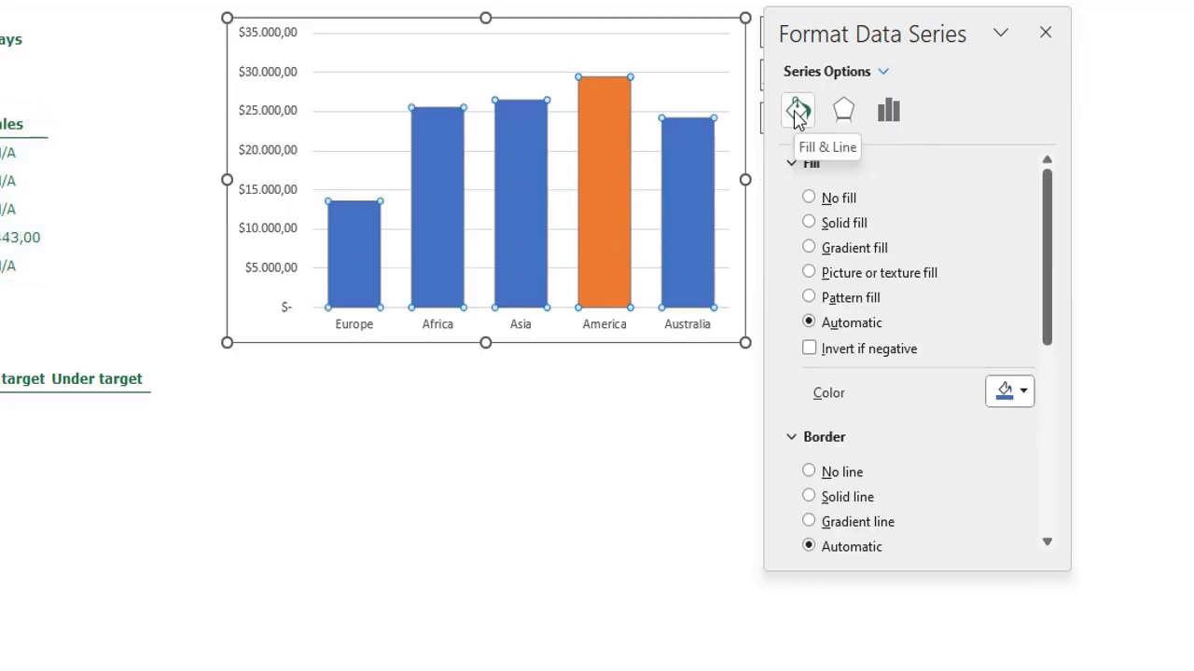
{"action": "left_click", "coordinate": [836, 223]}
{"action": "left_click", "coordinate": [1023, 392]}
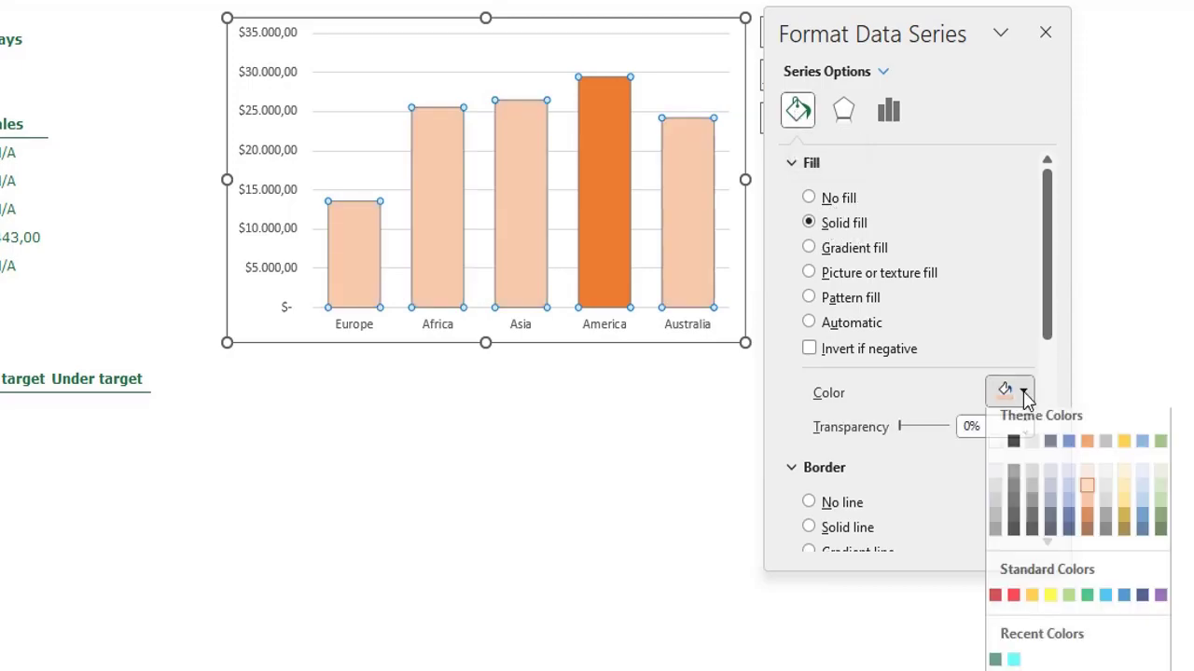
{"action": "left_click", "coordinate": [1089, 499]}
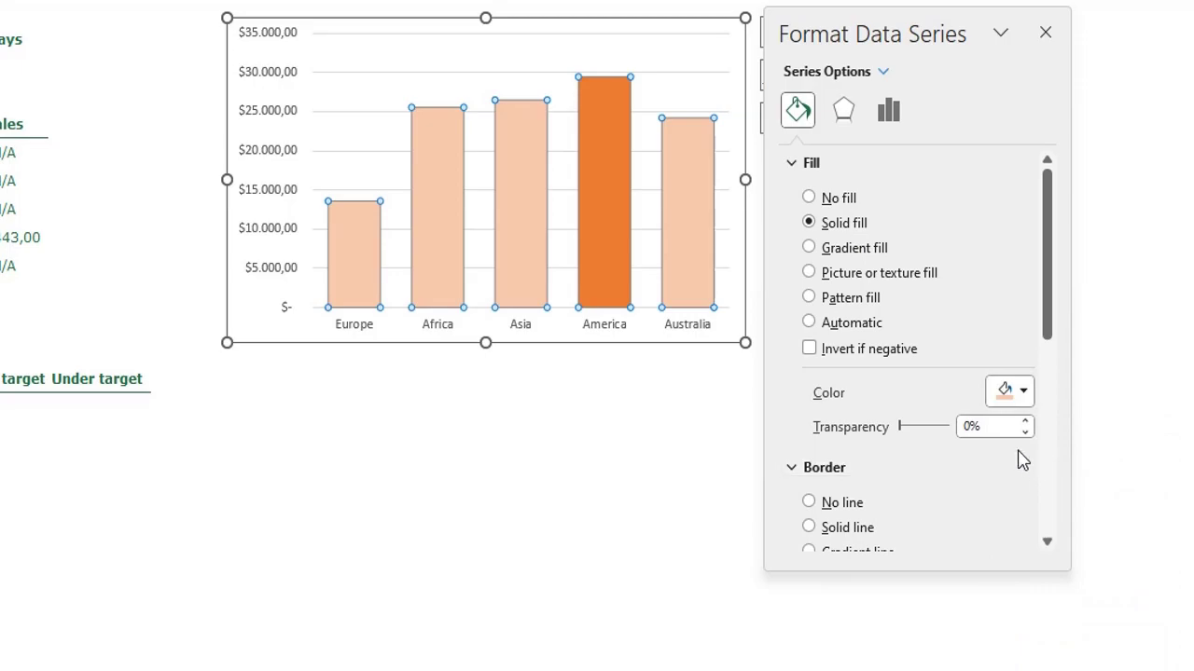
{"action": "scroll", "coordinate": [914, 469], "scroll_direction": "down", "scroll_amount": 3}
- Give the Sales bars a solid dark orange outline, 1.5 pt wide
{"action": "left_click", "coordinate": [829, 420]}
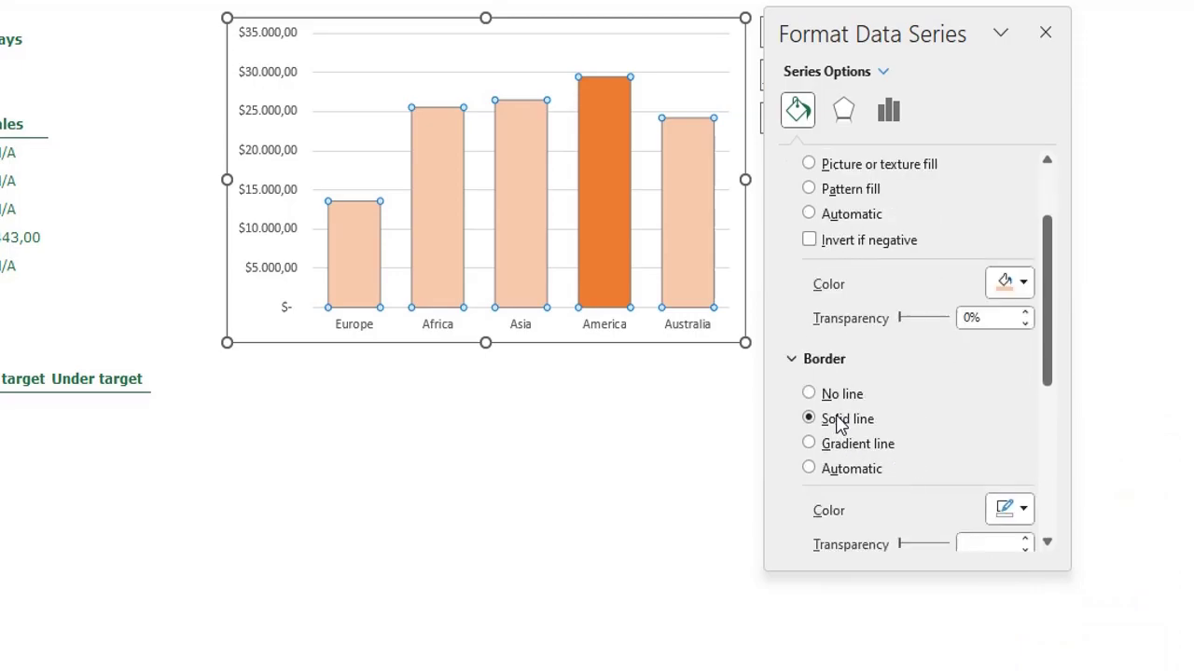
{"action": "left_click", "coordinate": [1026, 511]}
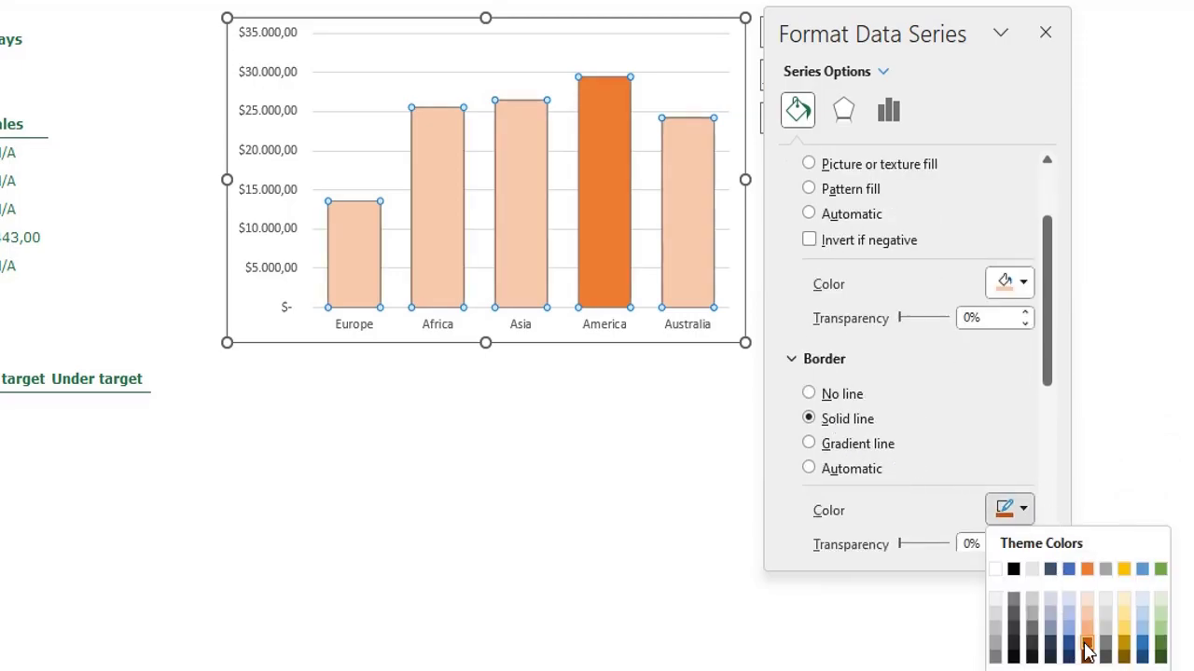
{"action": "left_click", "coordinate": [1084, 644]}
{"action": "scroll", "coordinate": [978, 460], "scroll_direction": "down", "scroll_amount": 3}
{"action": "left_click", "coordinate": [1024, 405]}
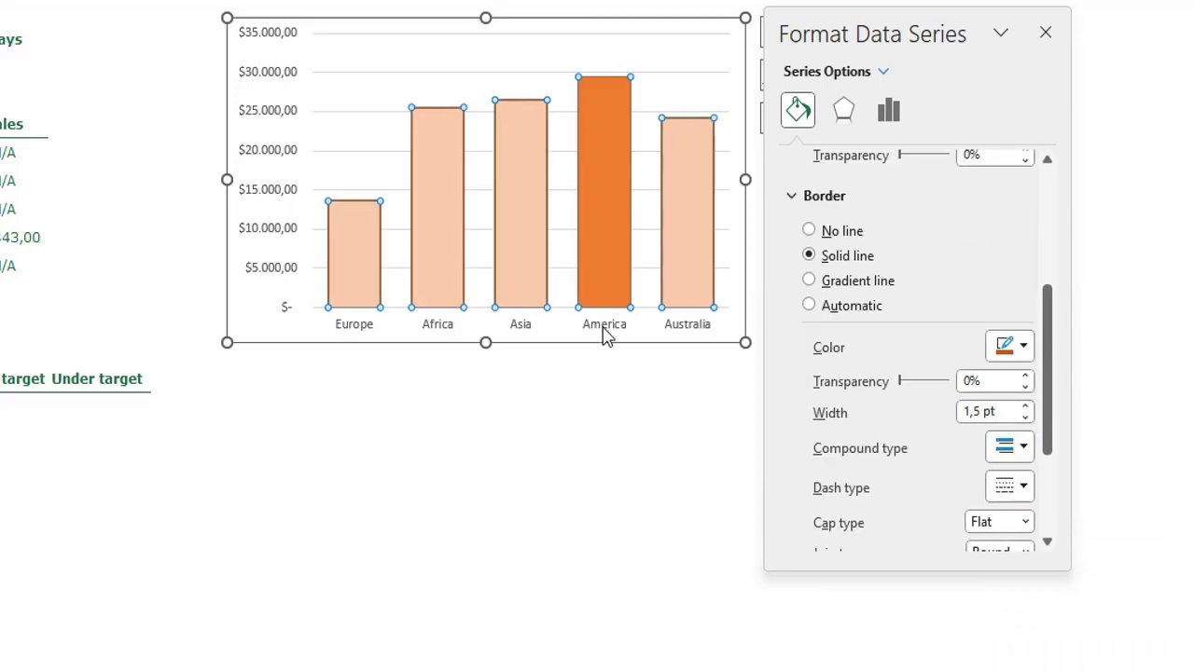
{"action": "mouse_move", "coordinate": [623, 299]}
{"action": "mouse_move", "coordinate": [677, 203]}
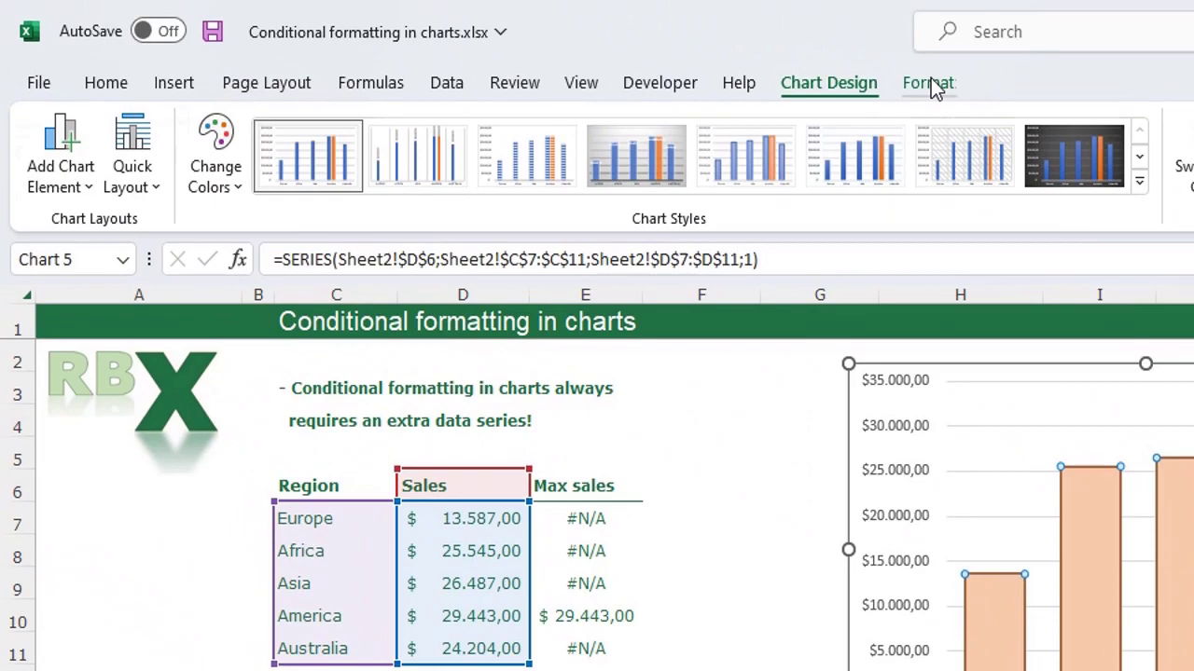
{"action": "left_click", "coordinate": [929, 83]}
- Select the Max sales series and open its formatting options
{"action": "left_click", "coordinate": [195, 123]}
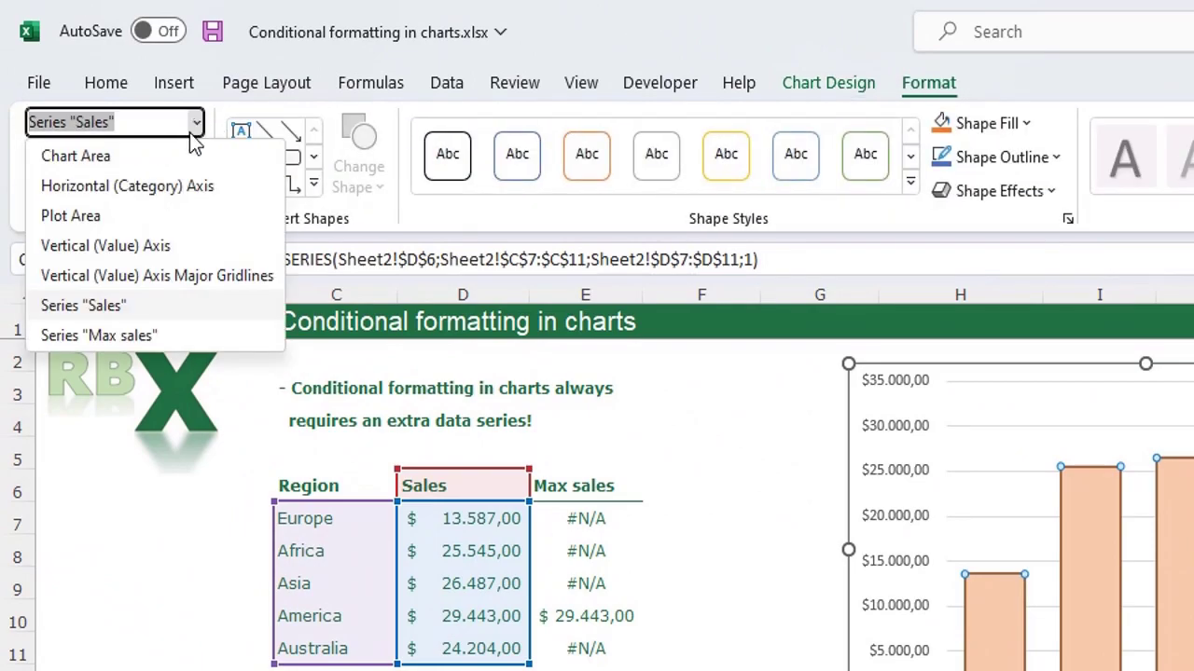
{"action": "left_click", "coordinate": [85, 335]}
{"action": "left_click", "coordinate": [83, 140]}
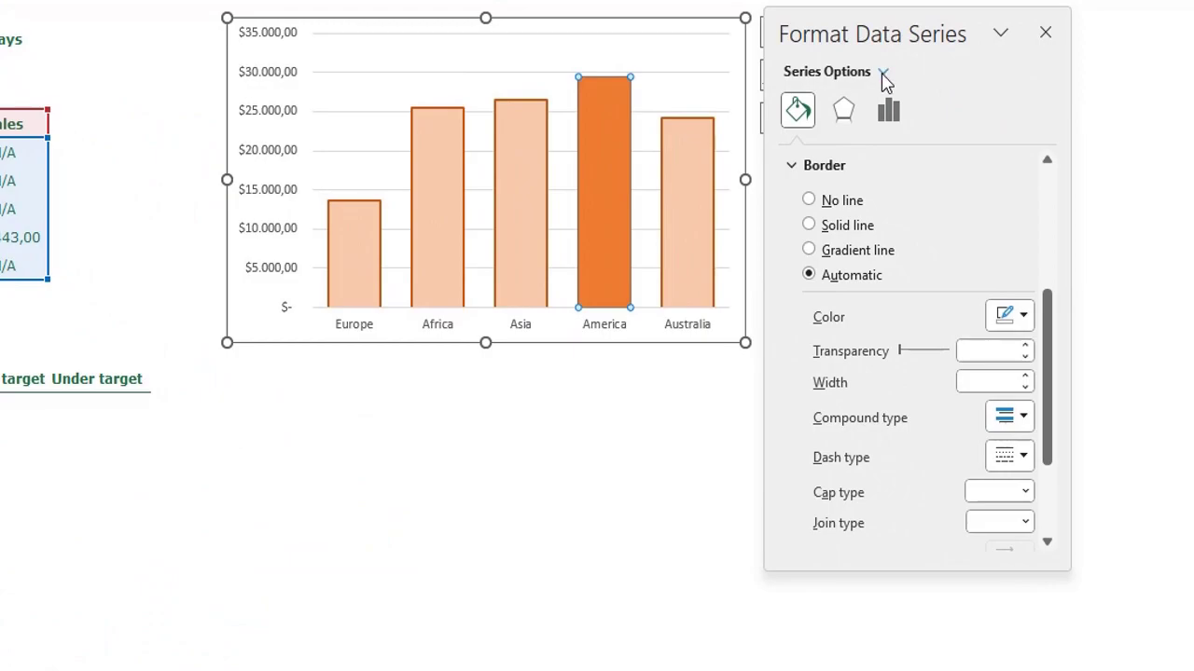
{"action": "left_click", "coordinate": [883, 73]}
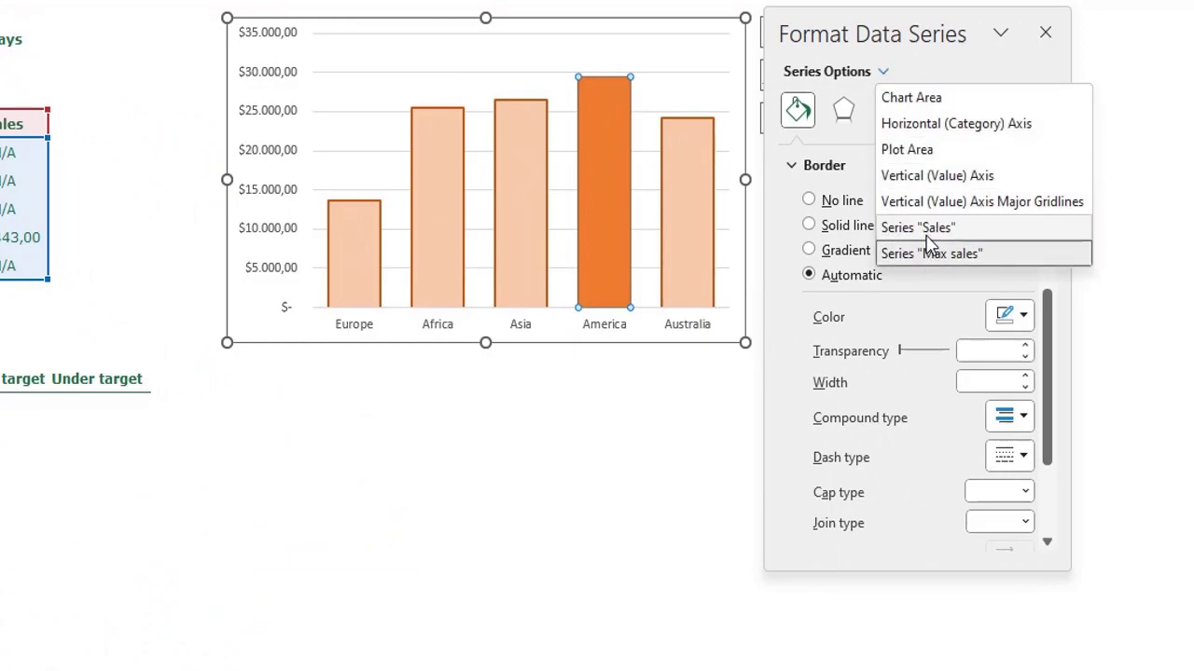
{"action": "left_click", "coordinate": [1002, 253]}
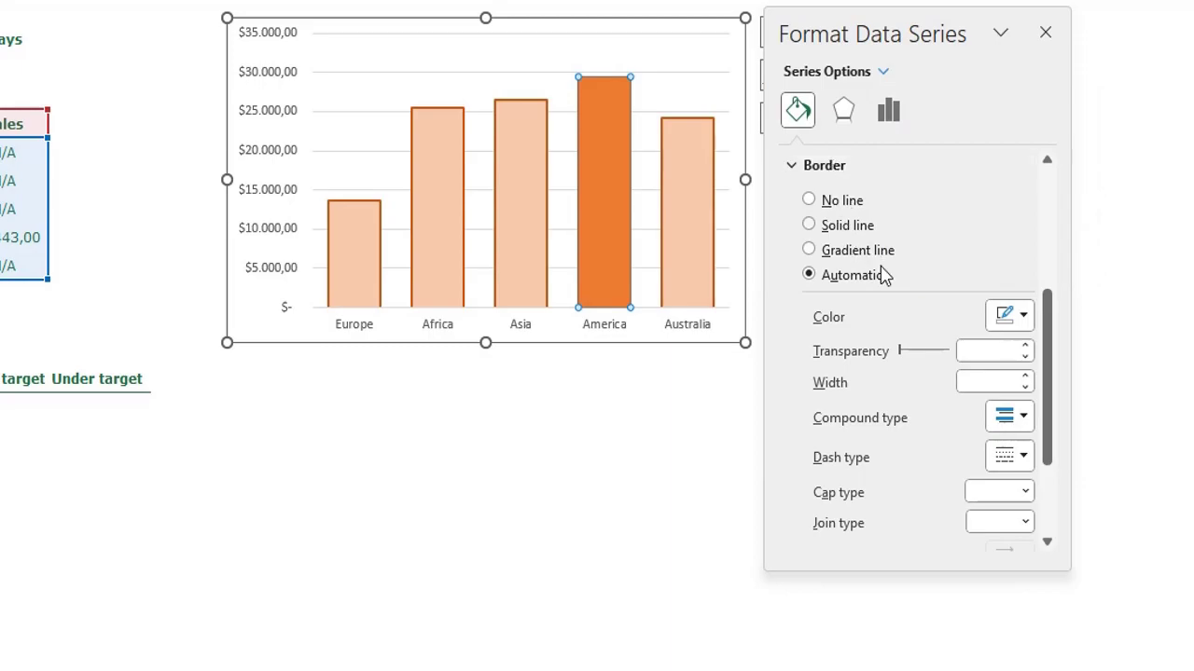
{"action": "scroll", "coordinate": [877, 270], "scroll_direction": "up", "scroll_amount": 3}
- Fill the America bar light green with a 1,5 pt dark green outline
{"action": "left_click", "coordinate": [844, 223]}
{"action": "left_click", "coordinate": [1027, 389]}
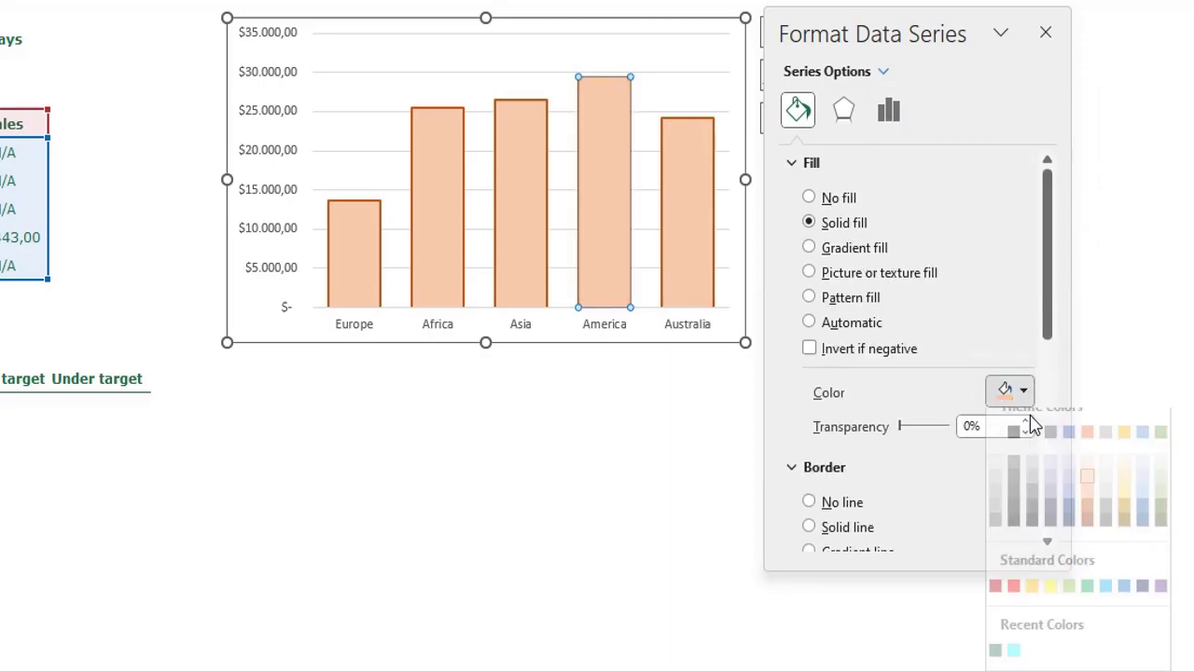
{"action": "left_click", "coordinate": [1163, 501]}
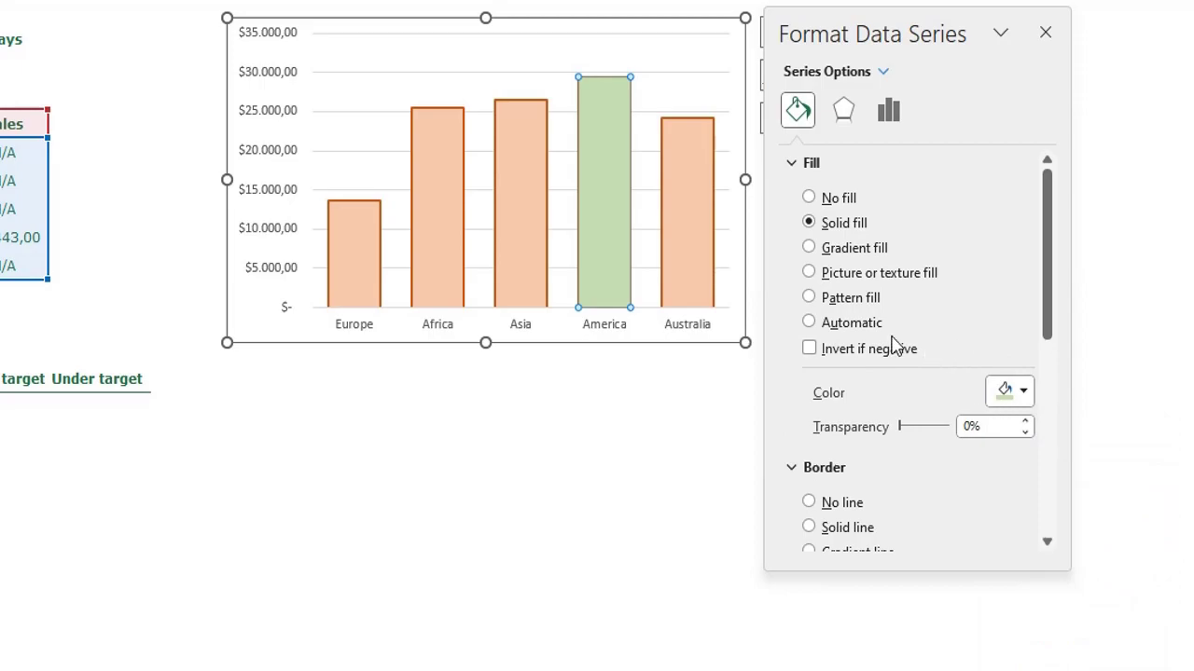
{"action": "scroll", "coordinate": [898, 343], "scroll_direction": "down", "scroll_amount": 4}
{"action": "left_click", "coordinate": [846, 206]}
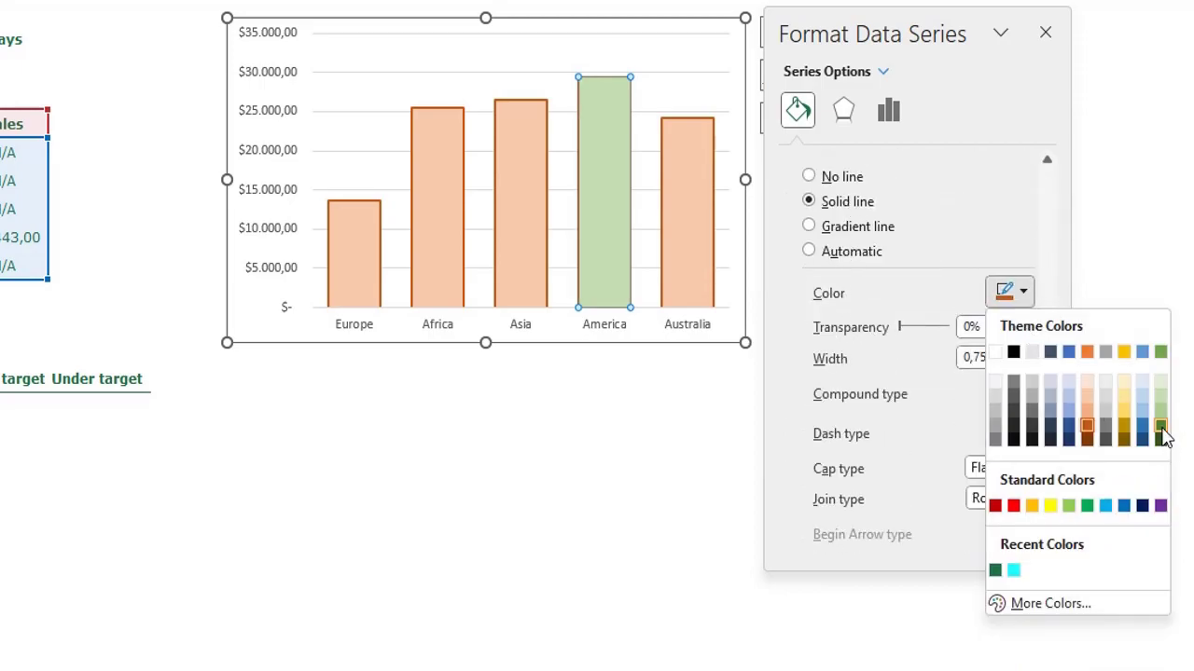
{"action": "left_click", "coordinate": [1161, 435]}
{"action": "left_click", "coordinate": [1024, 354]}
{"action": "left_click", "coordinate": [1025, 354]}
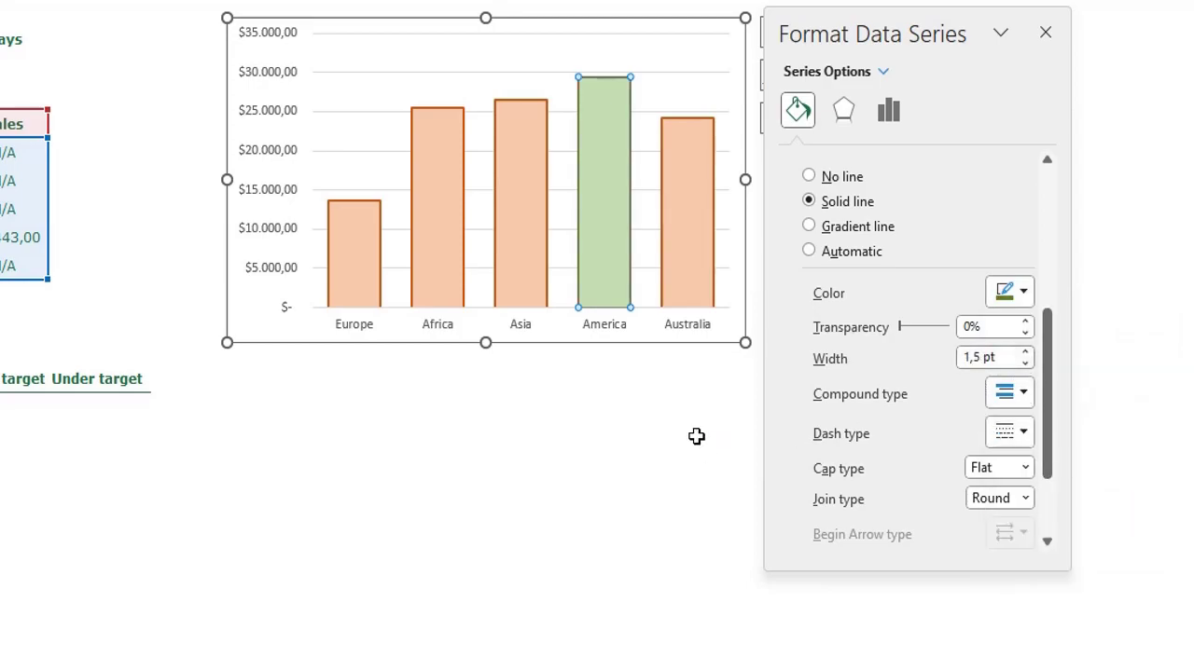
{"action": "left_click", "coordinate": [274, 112]}
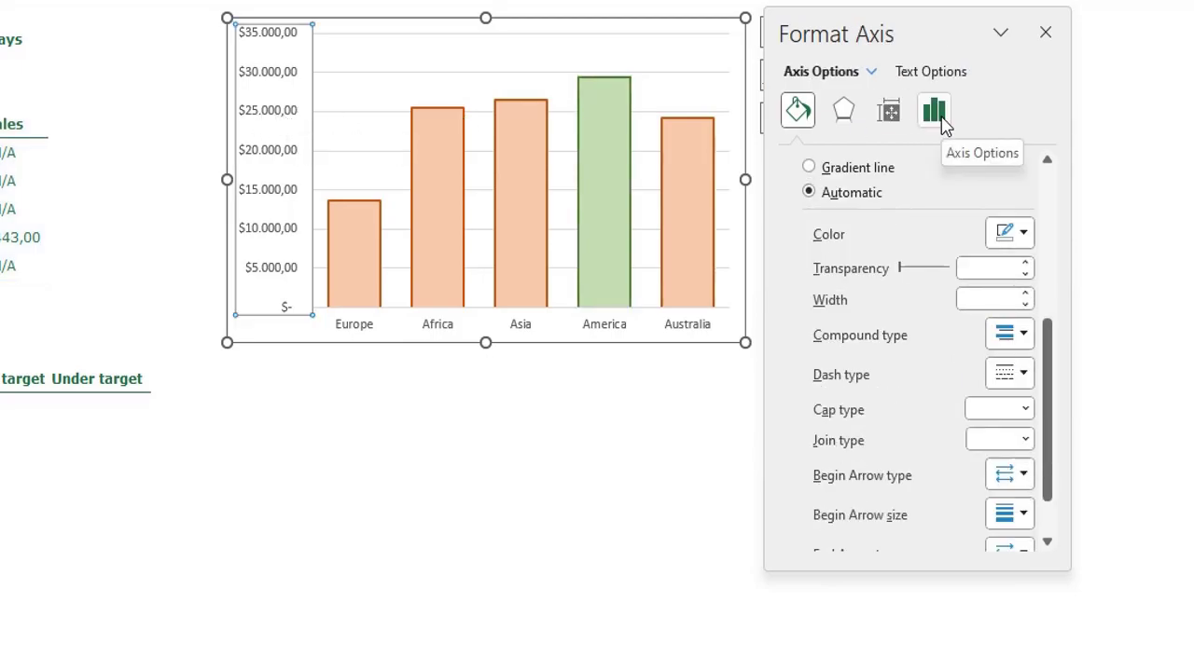
- Set the value axis to Accounting number format with 0 decimal places
{"action": "left_click", "coordinate": [936, 112]}
{"action": "scroll", "coordinate": [885, 419], "scroll_direction": "down", "scroll_amount": 3}
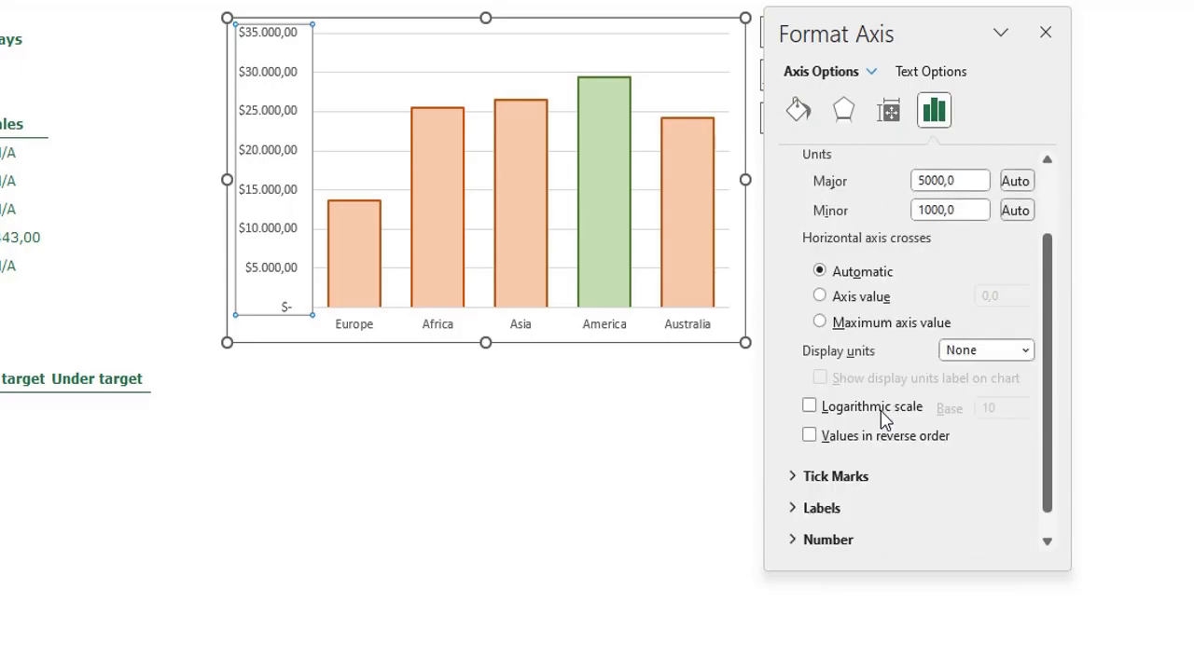
{"action": "left_click", "coordinate": [824, 539]}
{"action": "double_click", "coordinate": [940, 393]}
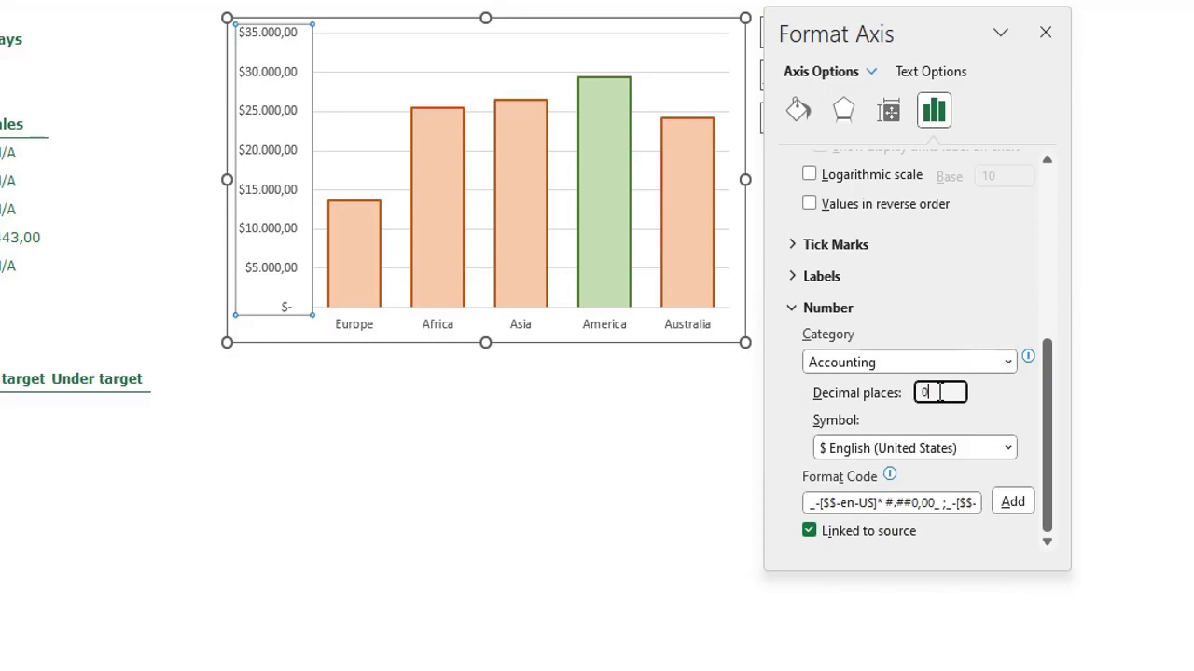
{"action": "key", "text": "Return"}
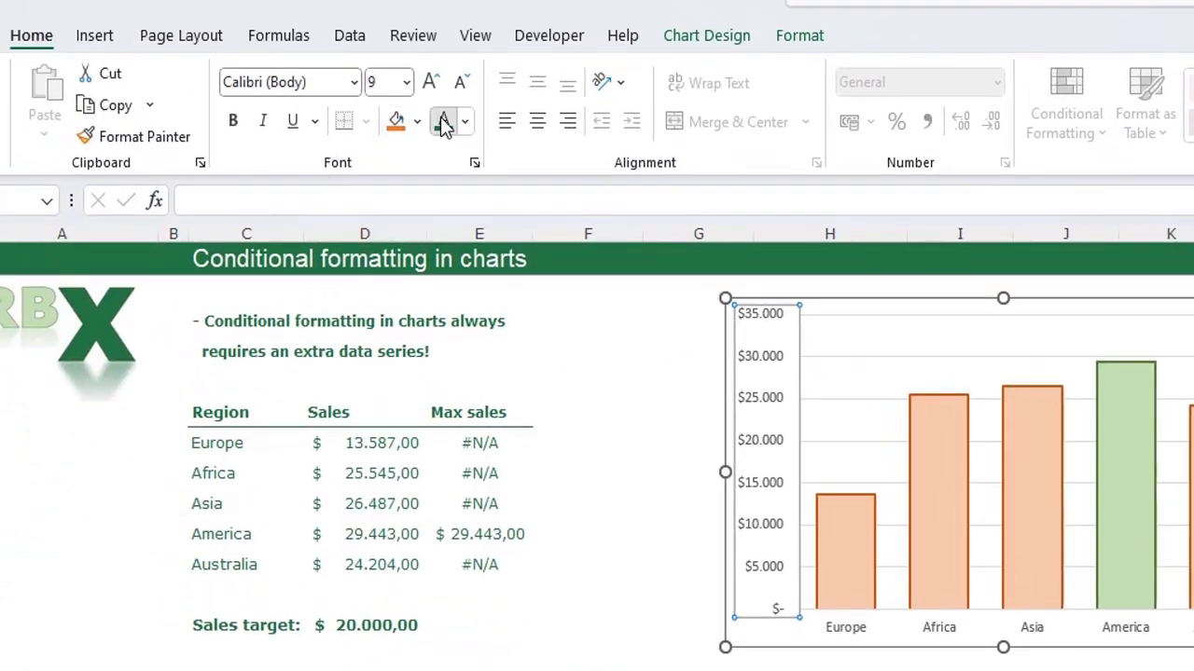
- Make both axes' labels bold at size 10 to 10,5, then close the axis pane
{"action": "left_click", "coordinate": [431, 84]}
{"action": "left_click", "coordinate": [235, 122]}
{"action": "left_click", "coordinate": [953, 634]}
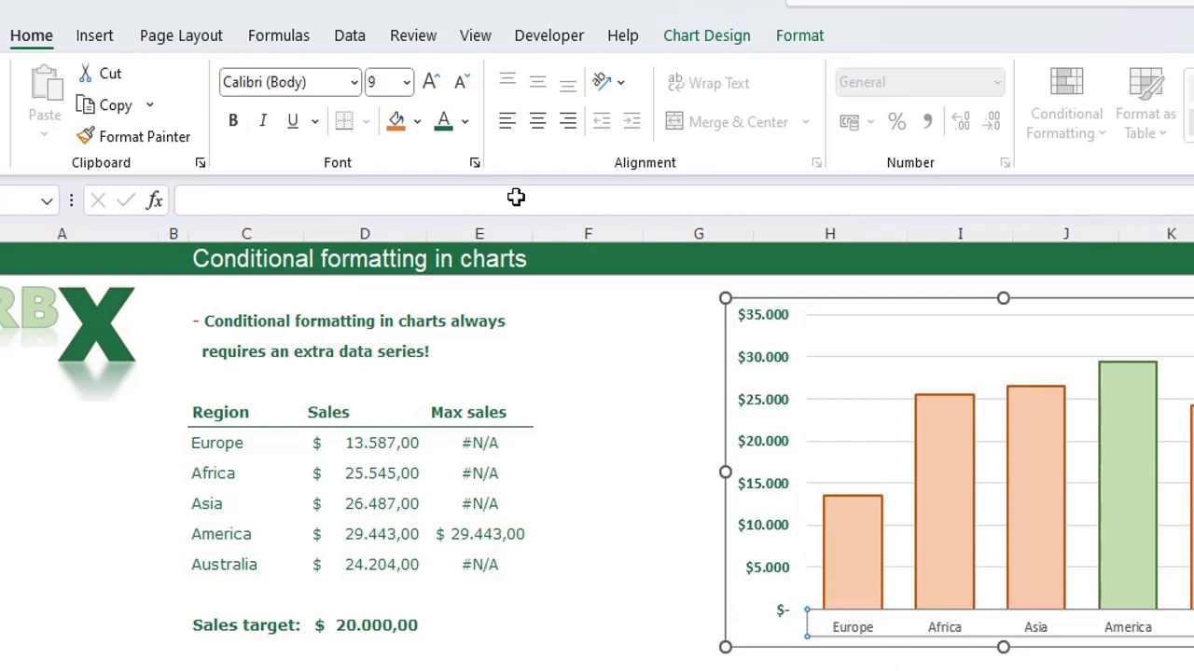
{"action": "left_click", "coordinate": [430, 83]}
{"action": "left_click", "coordinate": [431, 82]}
{"action": "left_click", "coordinate": [235, 121]}
{"action": "double_click", "coordinate": [846, 611]}
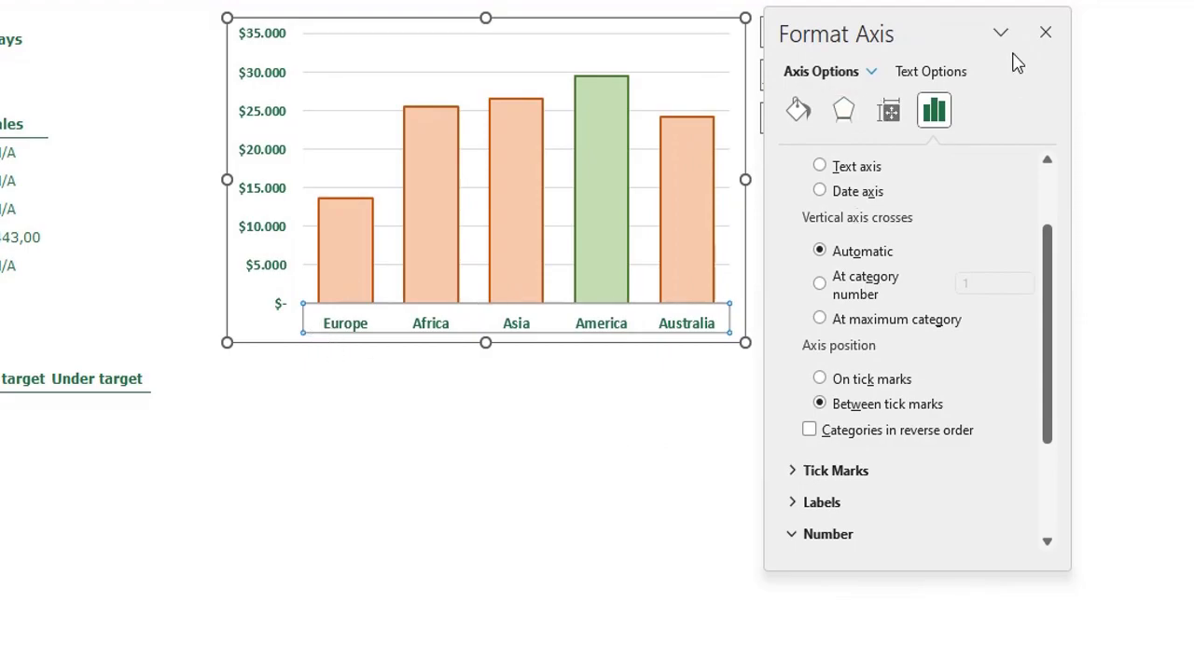
{"action": "left_click", "coordinate": [1046, 33]}
- Add data labels to the Sales bars
{"action": "left_click", "coordinate": [335, 241]}
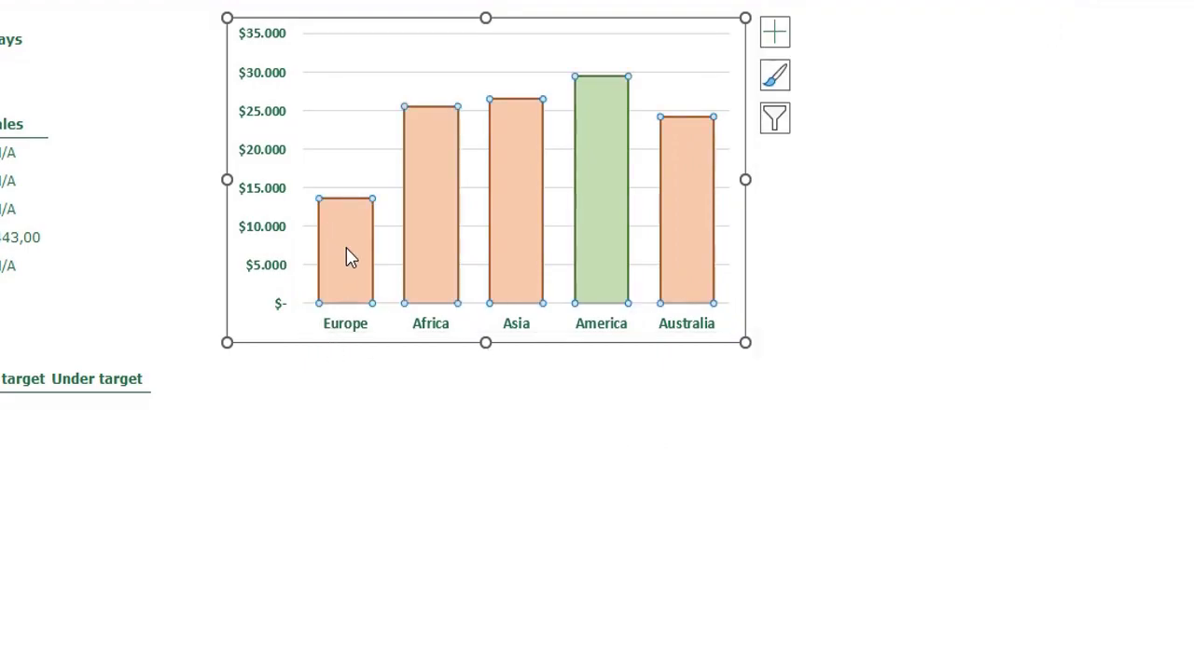
{"action": "left_click", "coordinate": [779, 36]}
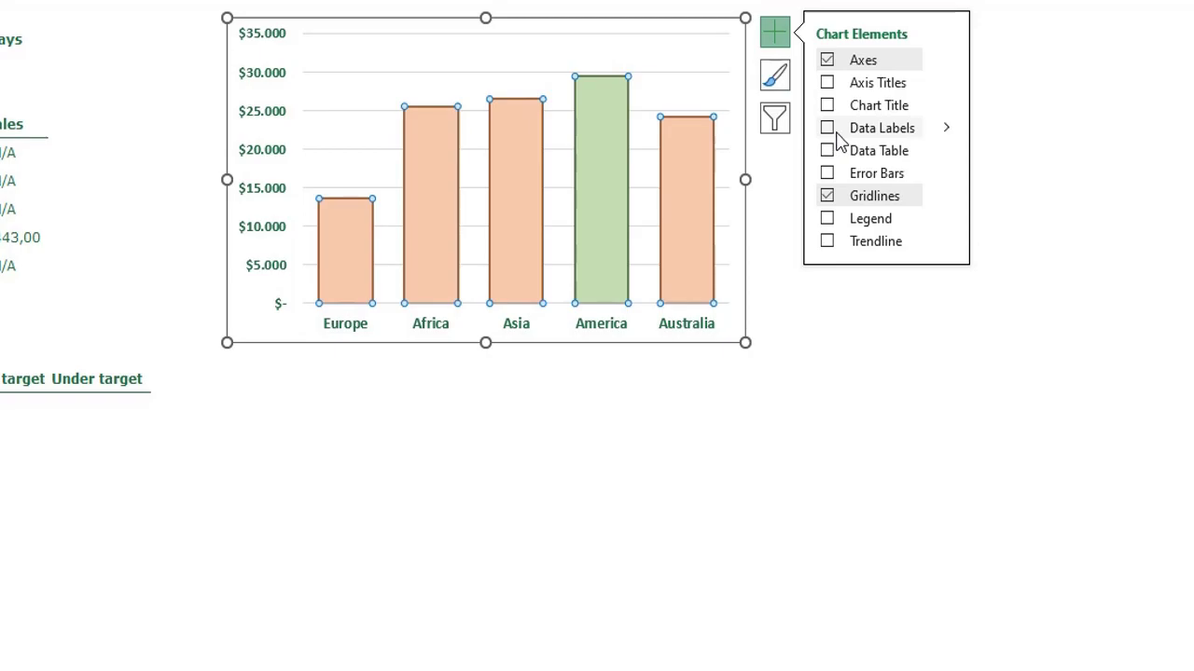
{"action": "left_click", "coordinate": [827, 127]}
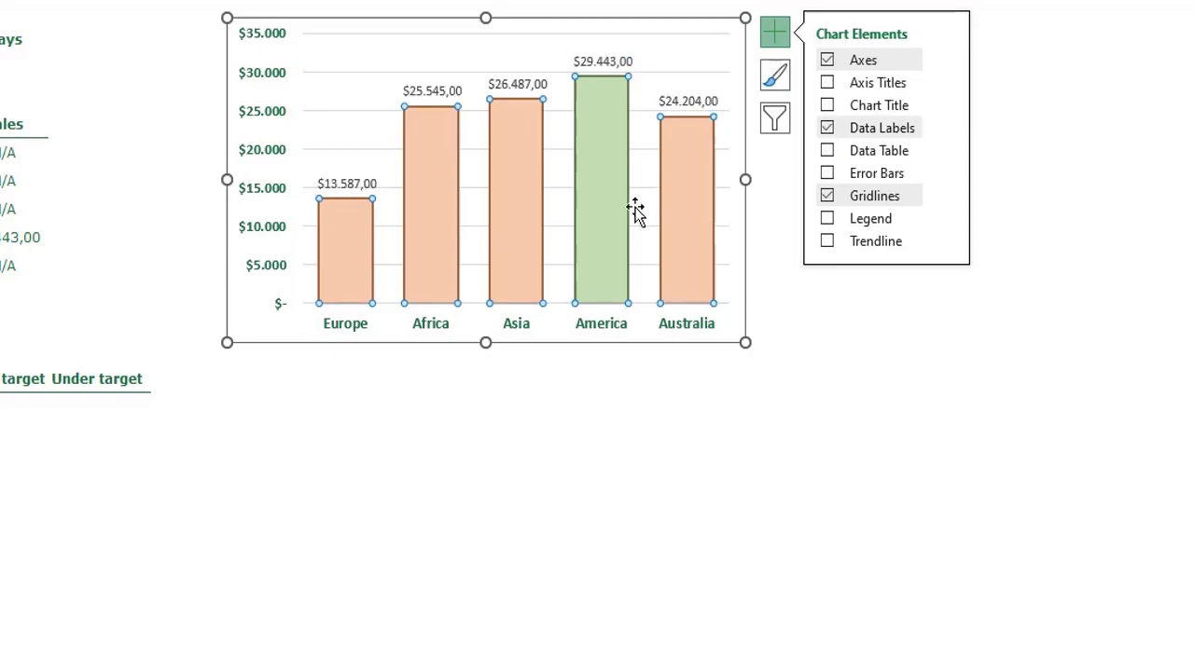
- Take label values from D7:D11, hide Value and Leader Lines, and place them Inside End
{"action": "left_click", "coordinate": [347, 189]}
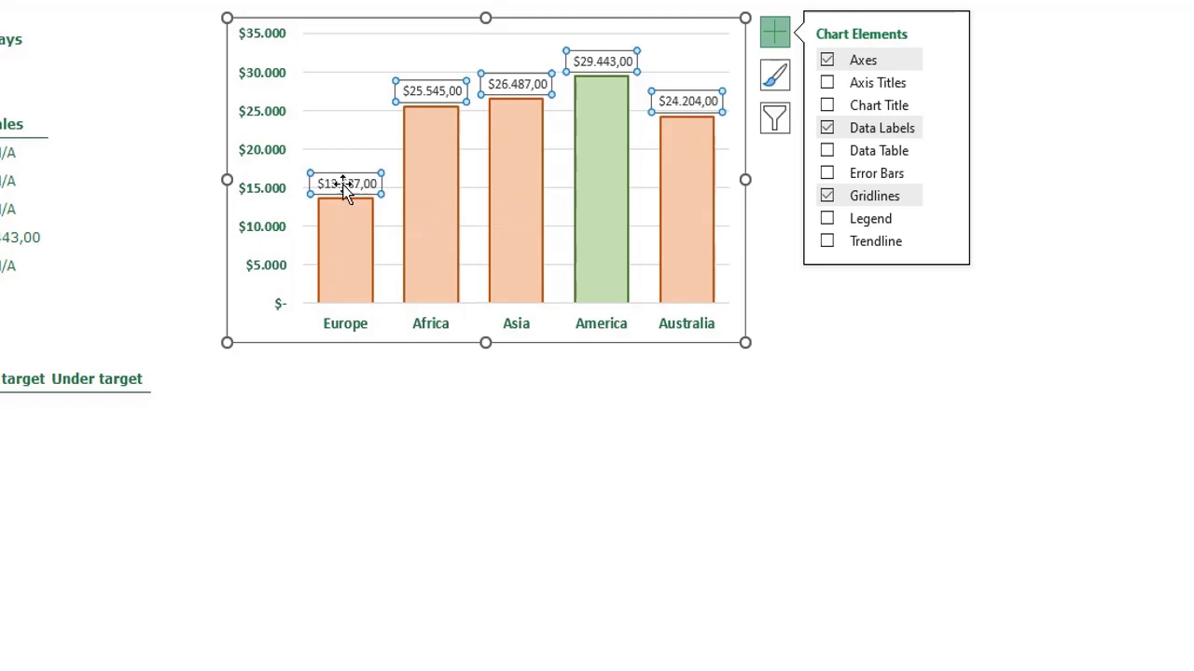
{"action": "double_click", "coordinate": [342, 184]}
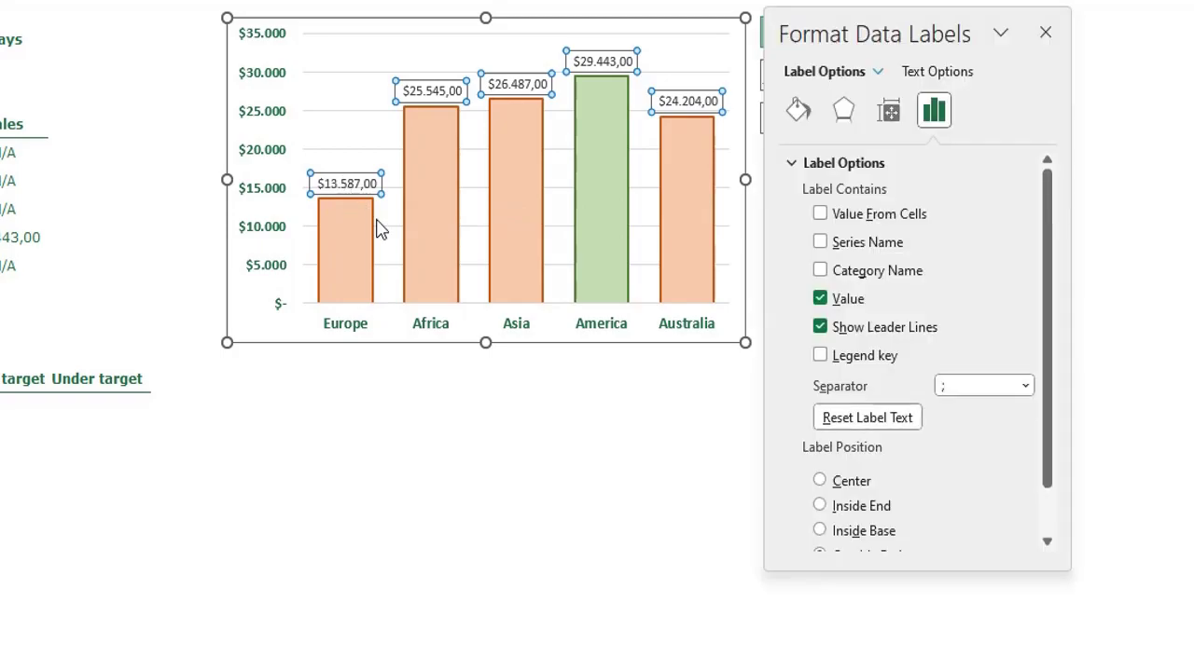
{"action": "left_click", "coordinate": [861, 215]}
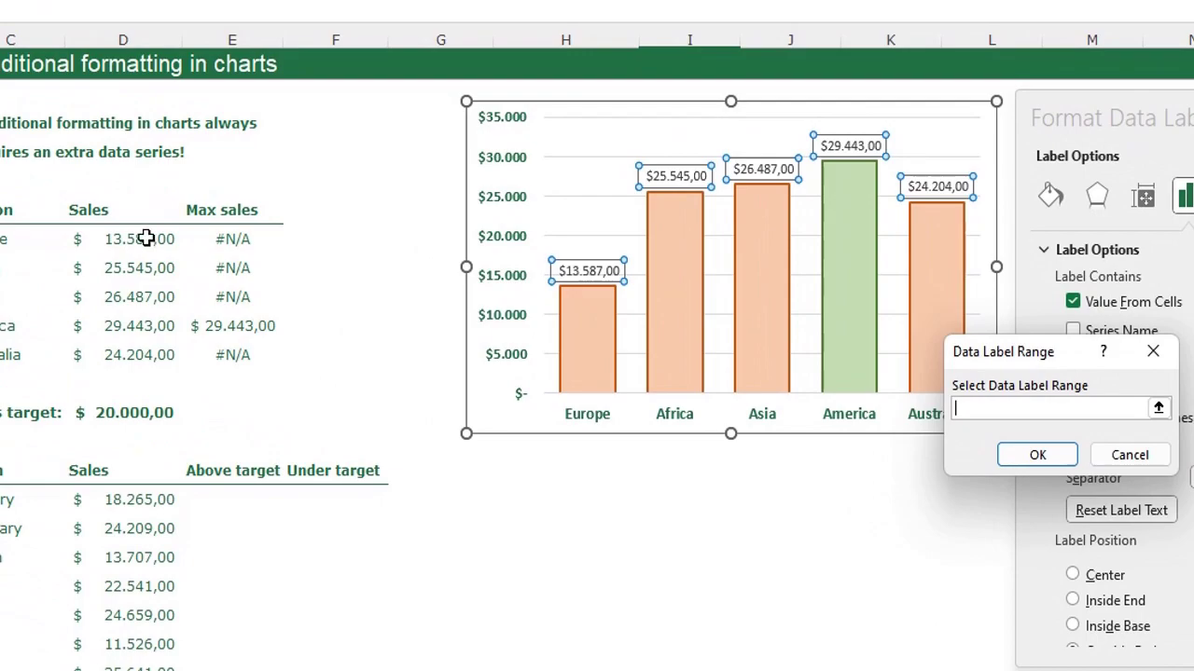
{"action": "left_click_drag", "start_coordinate": [147, 239], "coordinate": [134, 354]}
{"action": "left_click", "coordinate": [1041, 455]}
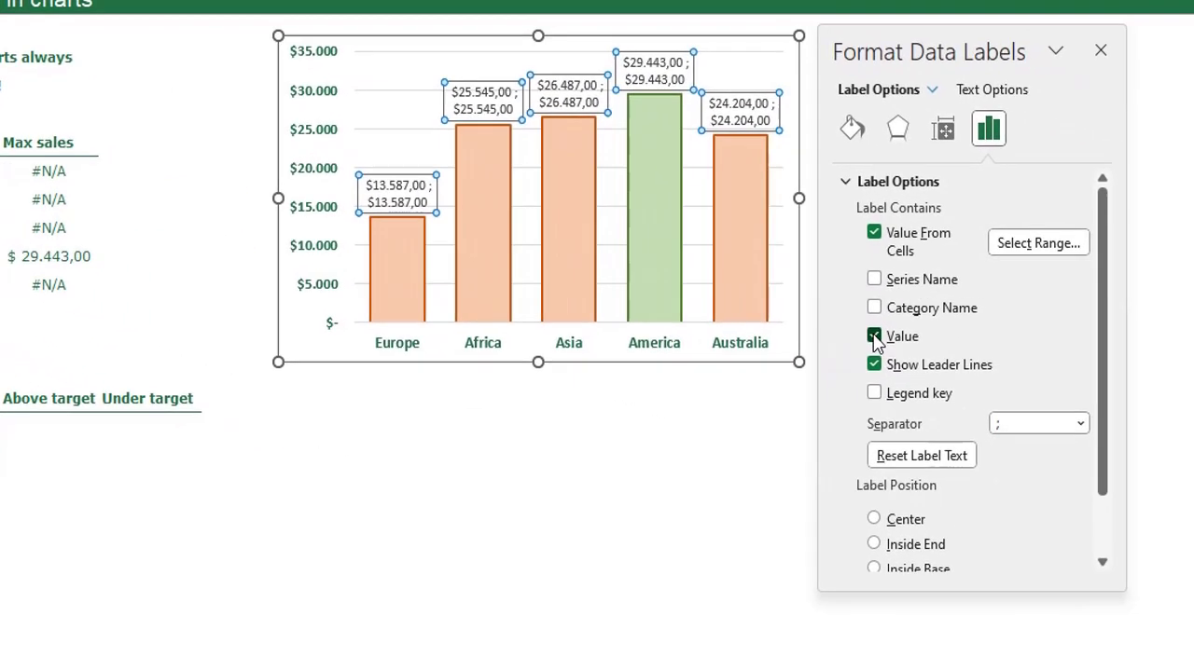
{"action": "left_click", "coordinate": [880, 340]}
{"action": "left_click", "coordinate": [880, 367]}
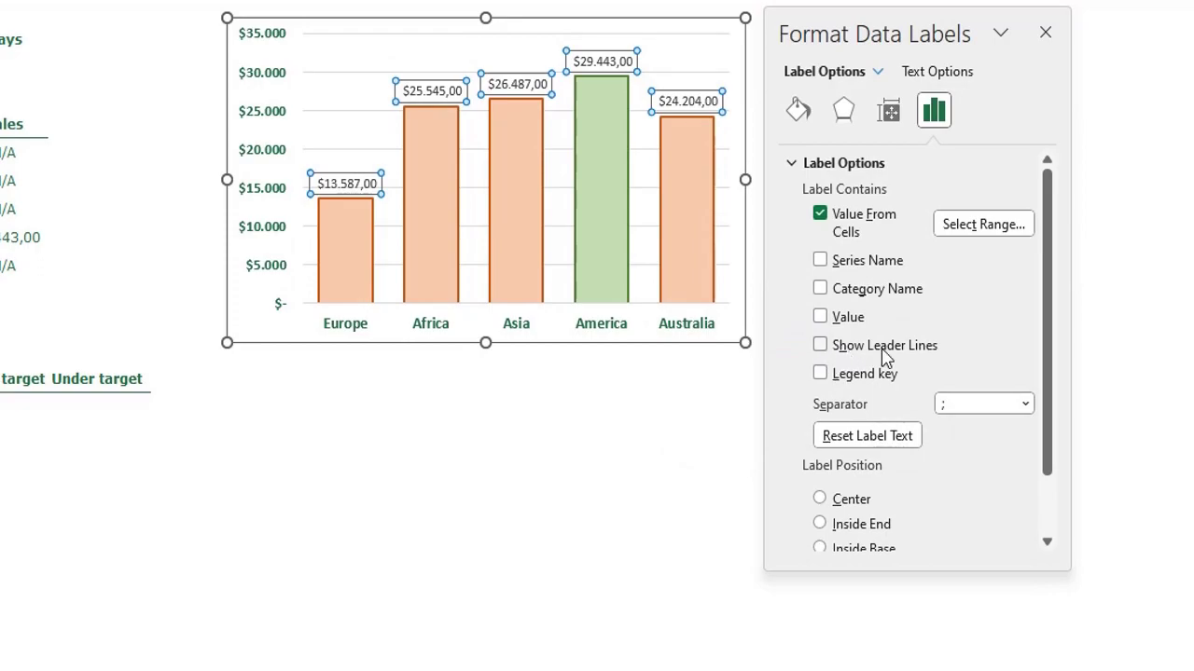
{"action": "scroll", "coordinate": [884, 360], "scroll_direction": "down", "scroll_amount": 2}
{"action": "left_click", "coordinate": [819, 452]}
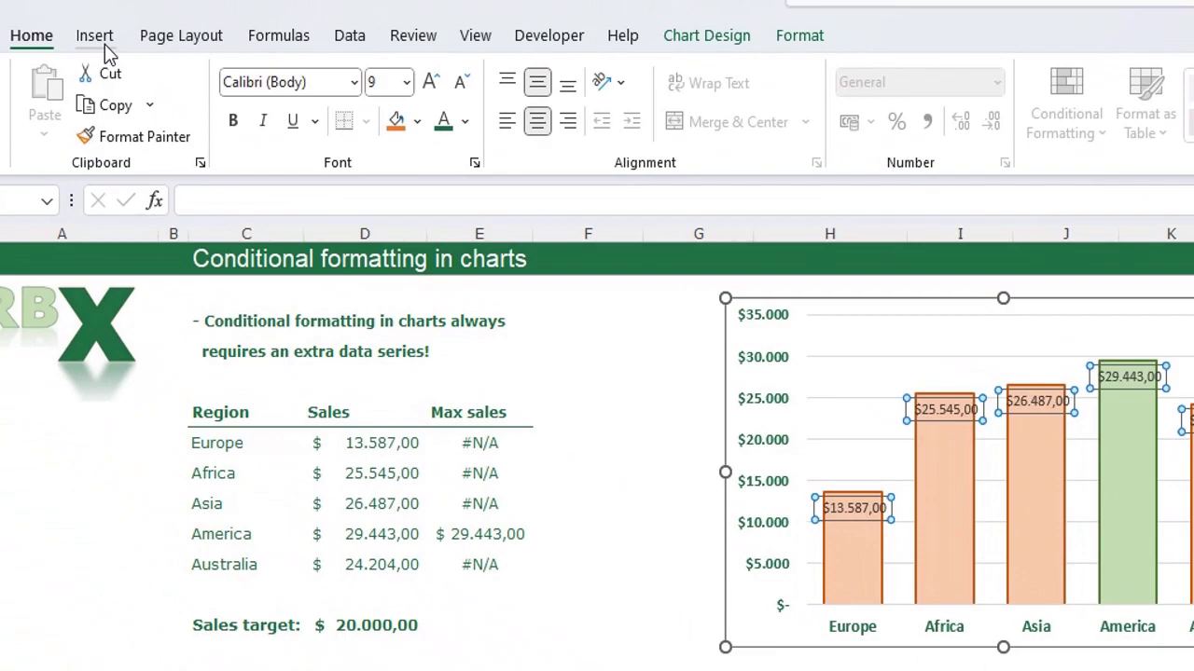
- Rotate the bar data labels upward and make them bold, dark orange, size 10
{"action": "left_click", "coordinate": [611, 82]}
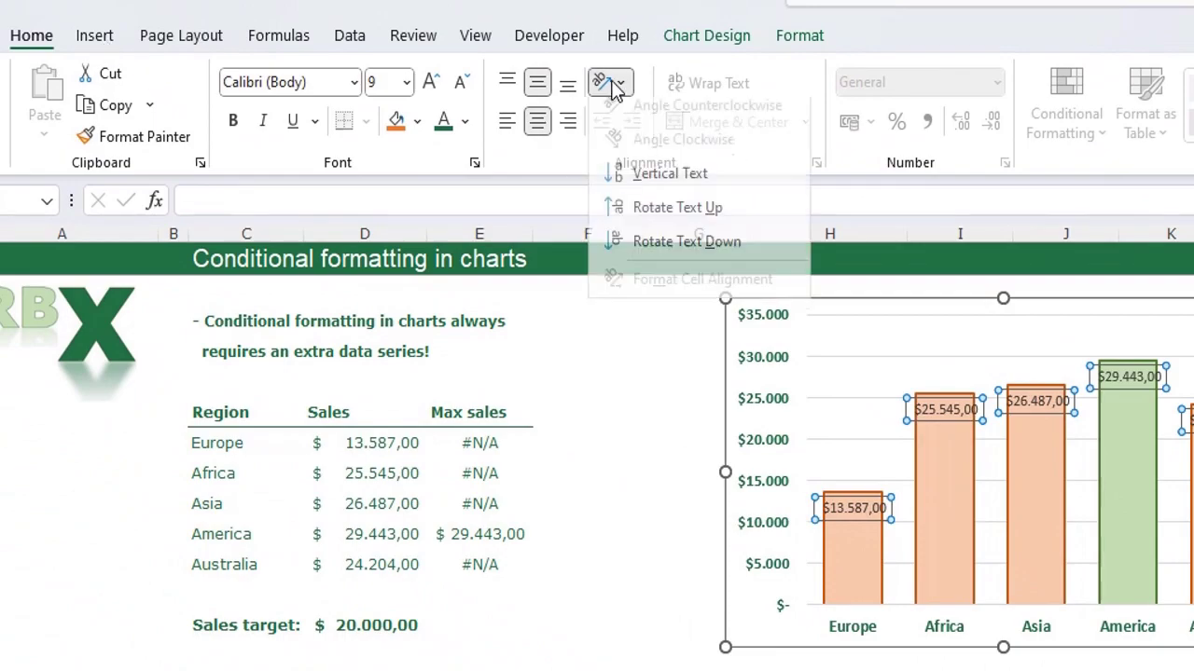
{"action": "left_click", "coordinate": [664, 218]}
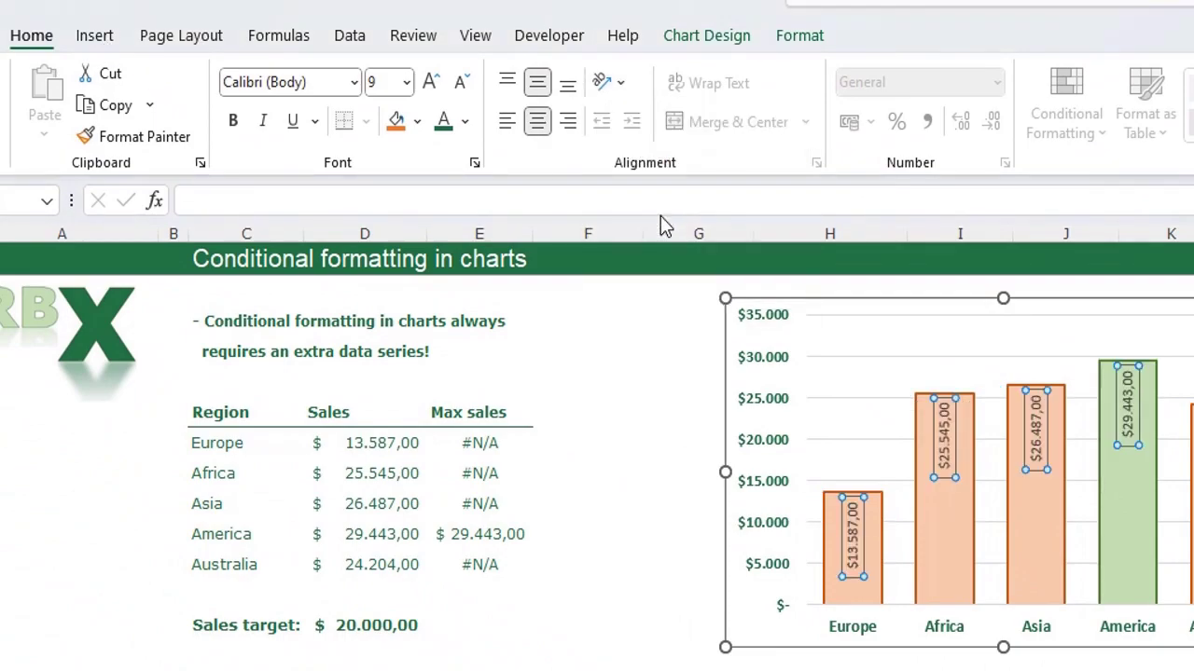
{"action": "left_click", "coordinate": [233, 121]}
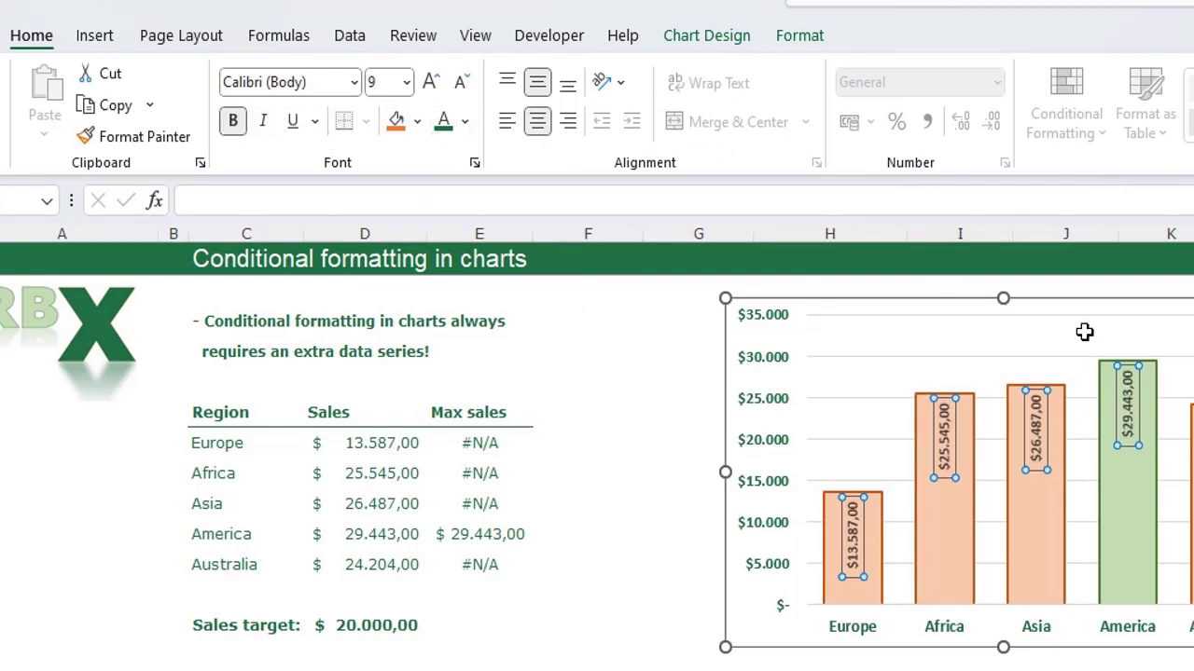
{"action": "left_click", "coordinate": [464, 122]}
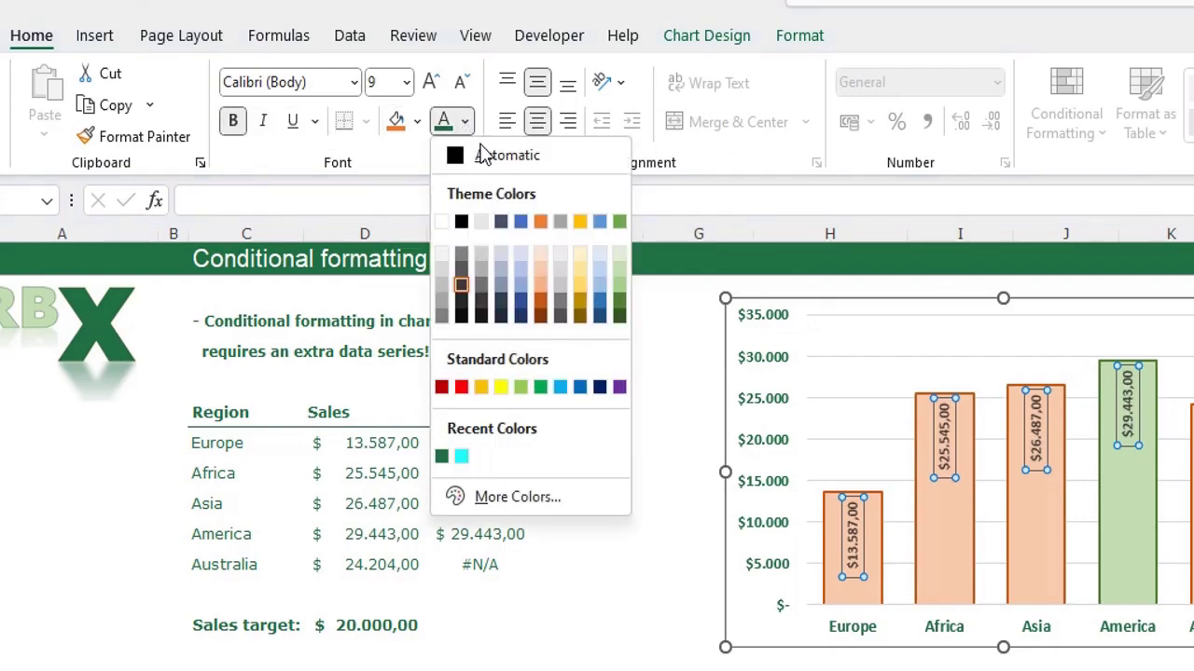
{"action": "left_click", "coordinate": [541, 315]}
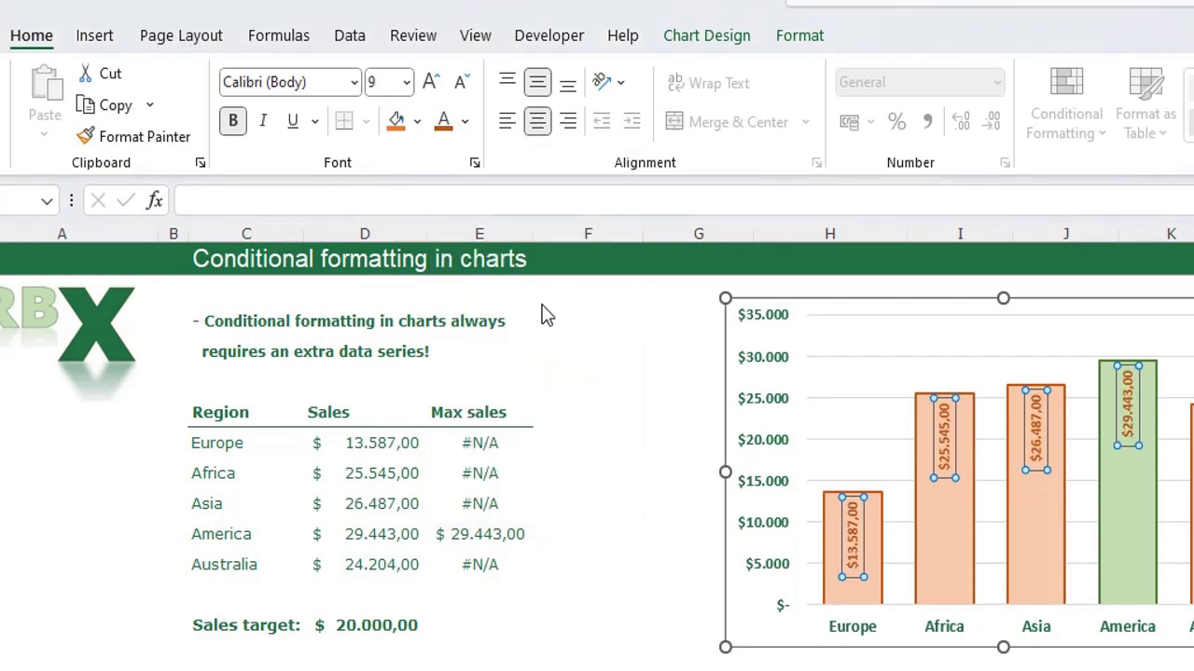
{"action": "left_click", "coordinate": [434, 82]}
{"action": "left_click", "coordinate": [465, 122]}
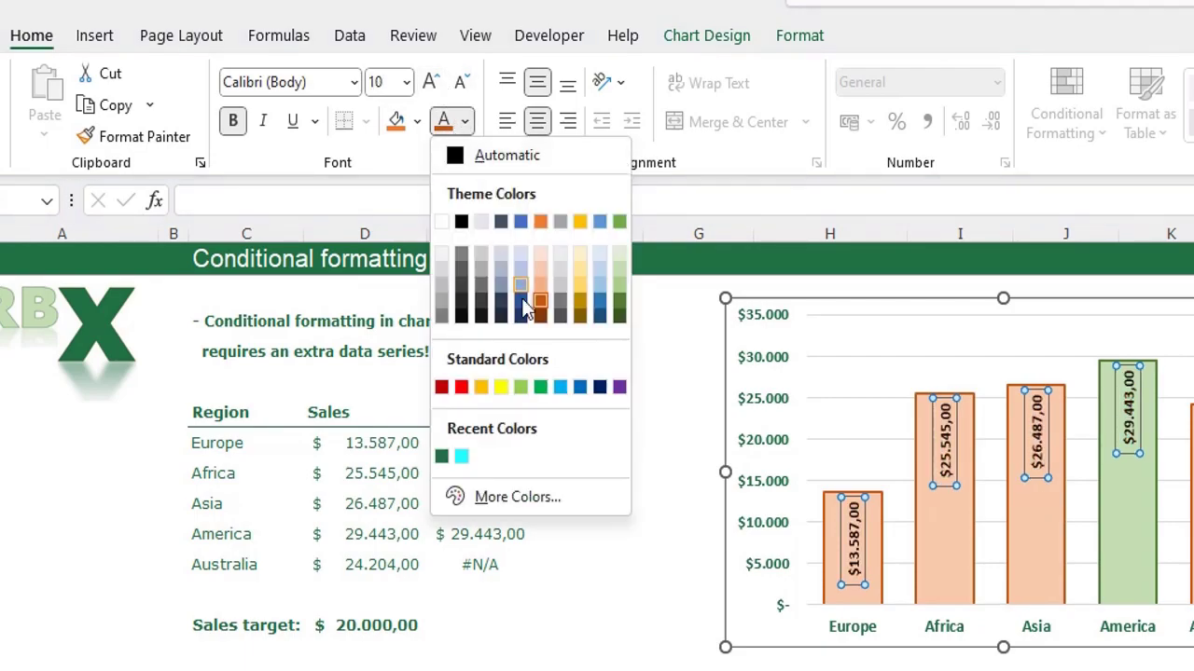
{"action": "left_click", "coordinate": [541, 315]}
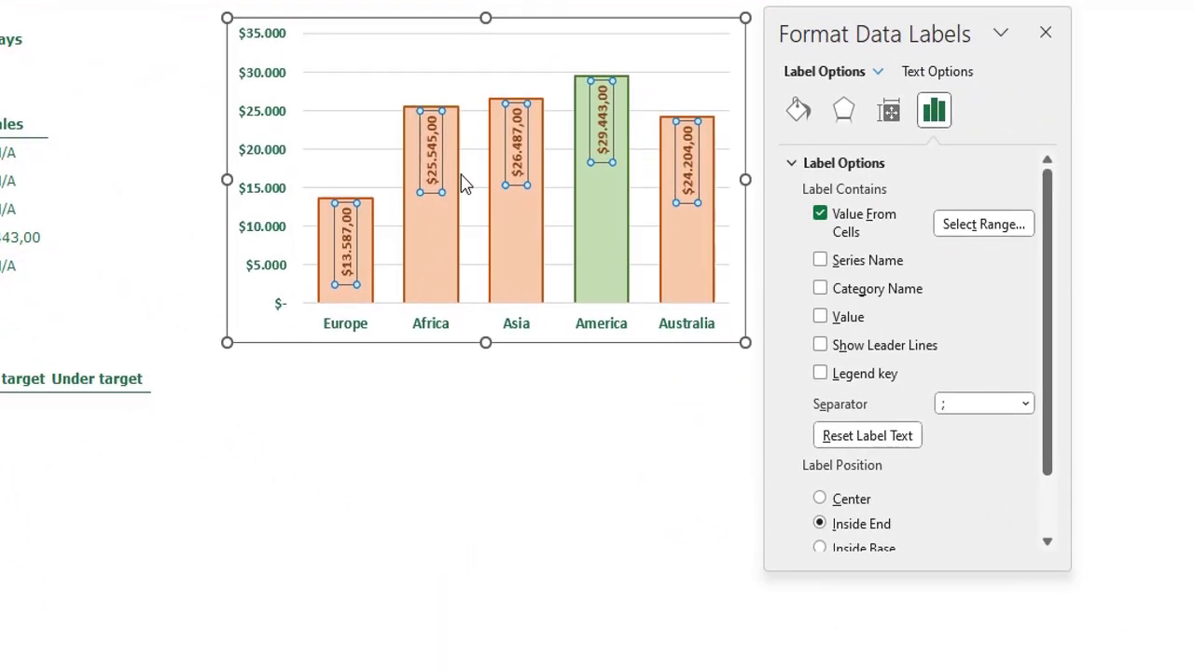
{"action": "left_click", "coordinate": [593, 445]}
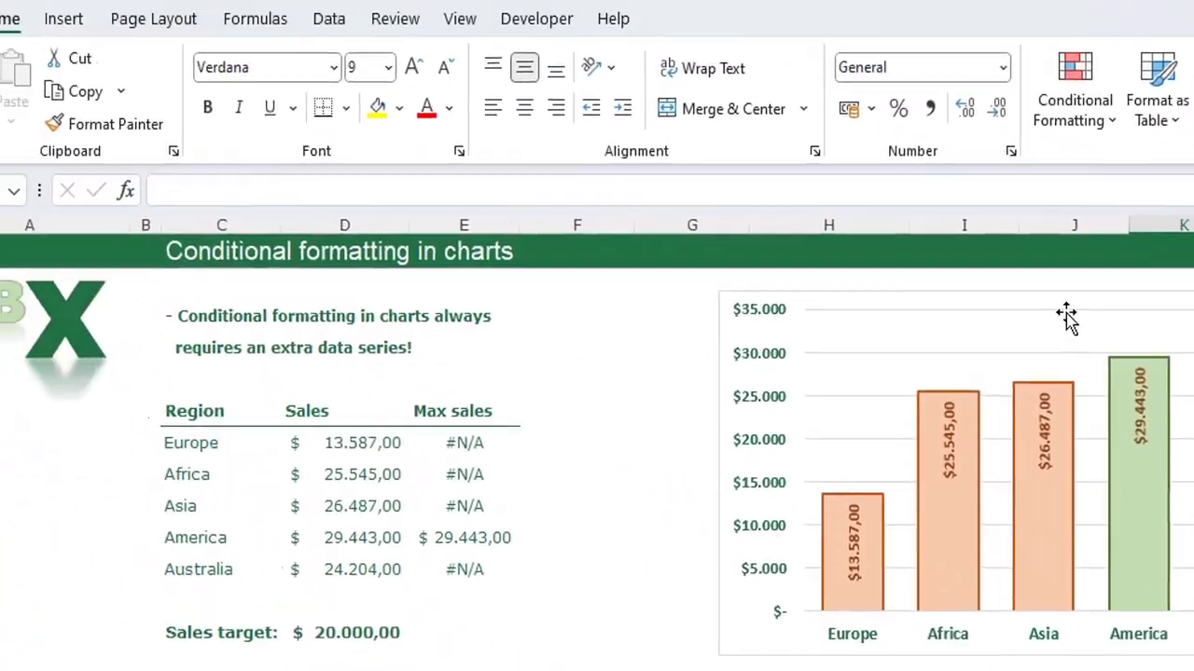
- Select Series "Max sales" from Current Selection and turn on its Data Labels
{"action": "left_click", "coordinate": [534, 23]}
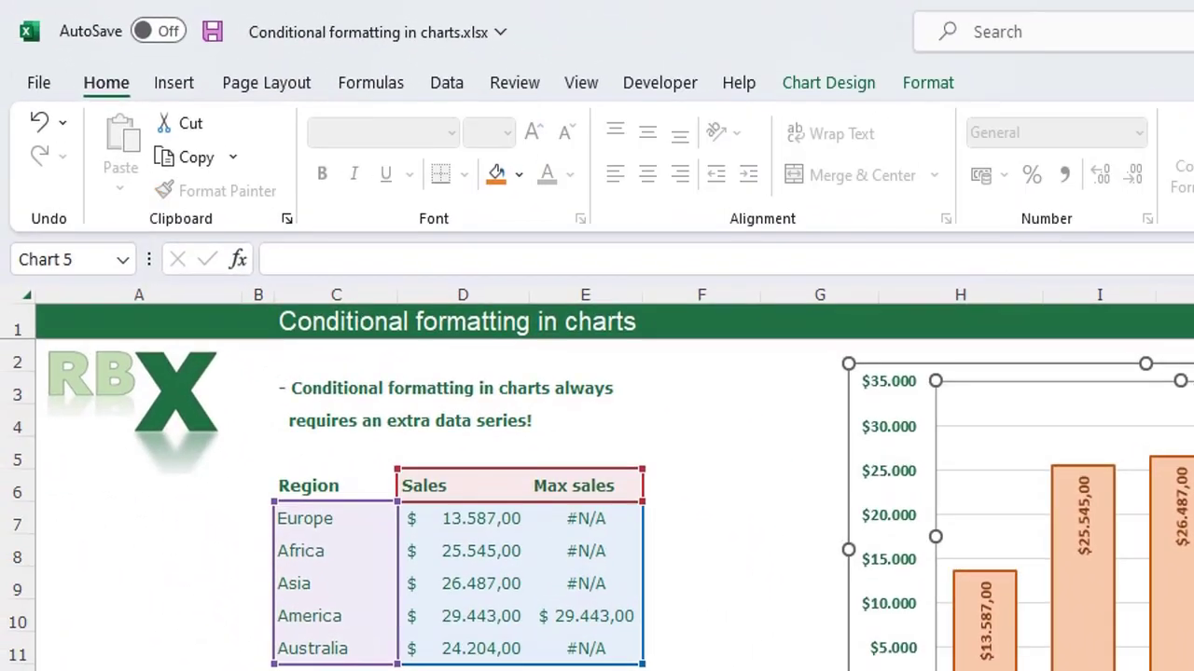
{"action": "left_click", "coordinate": [928, 84]}
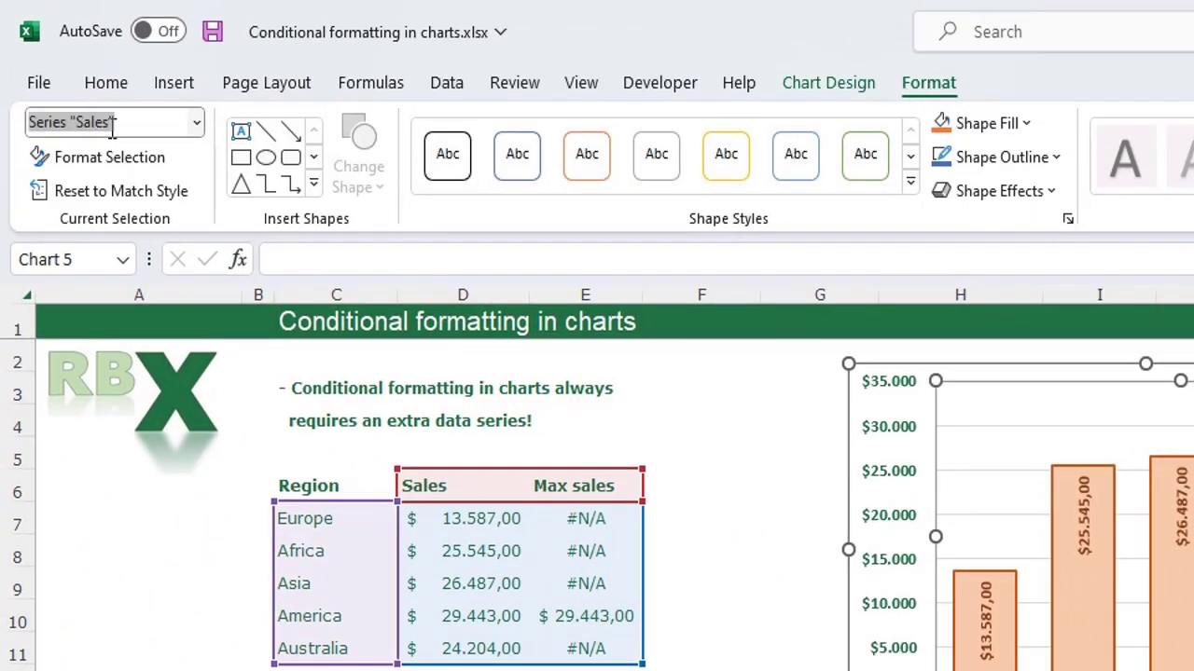
{"action": "left_click", "coordinate": [191, 121]}
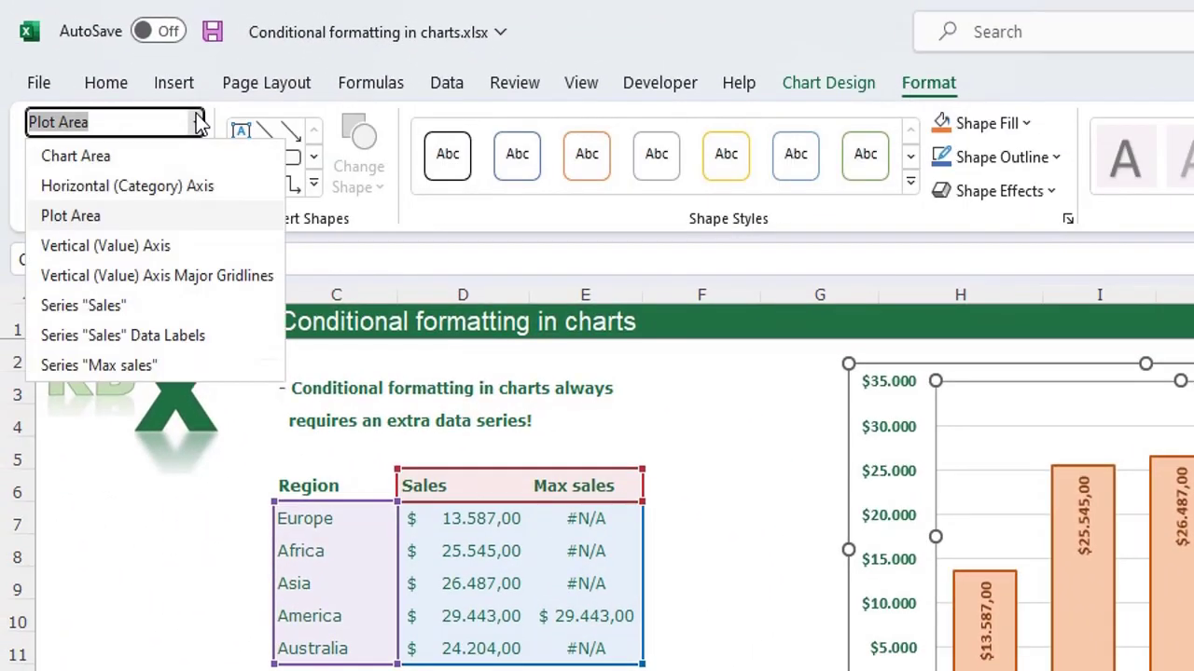
{"action": "left_click", "coordinate": [171, 364]}
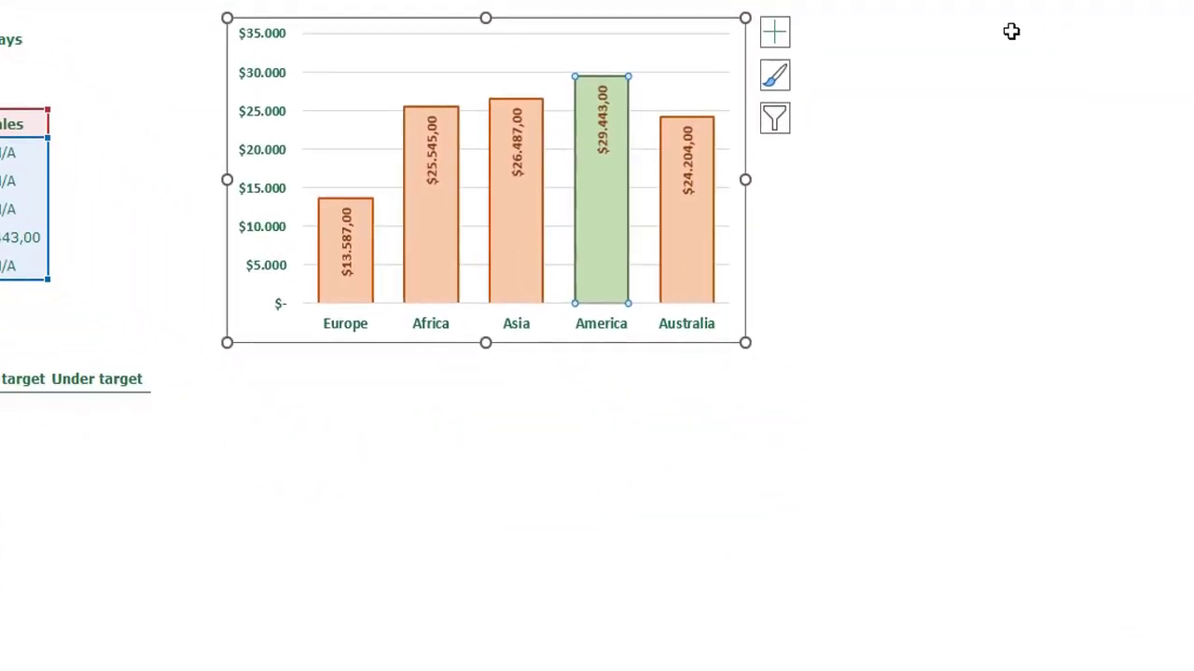
{"action": "left_click", "coordinate": [777, 37]}
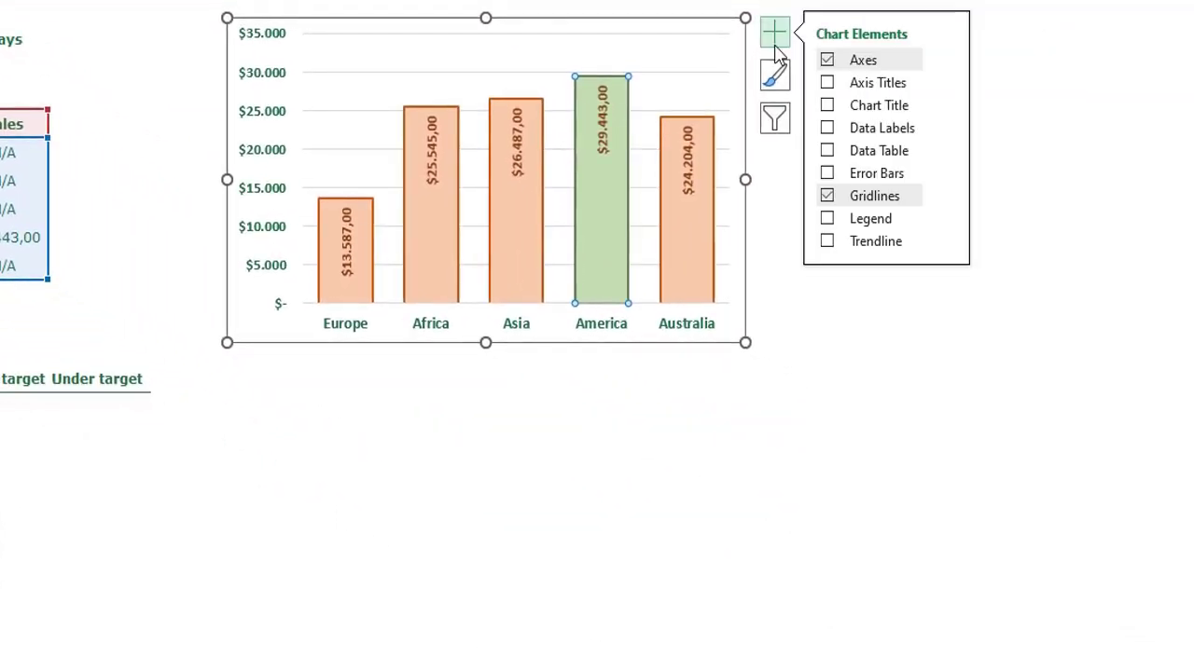
{"action": "left_click", "coordinate": [827, 130]}
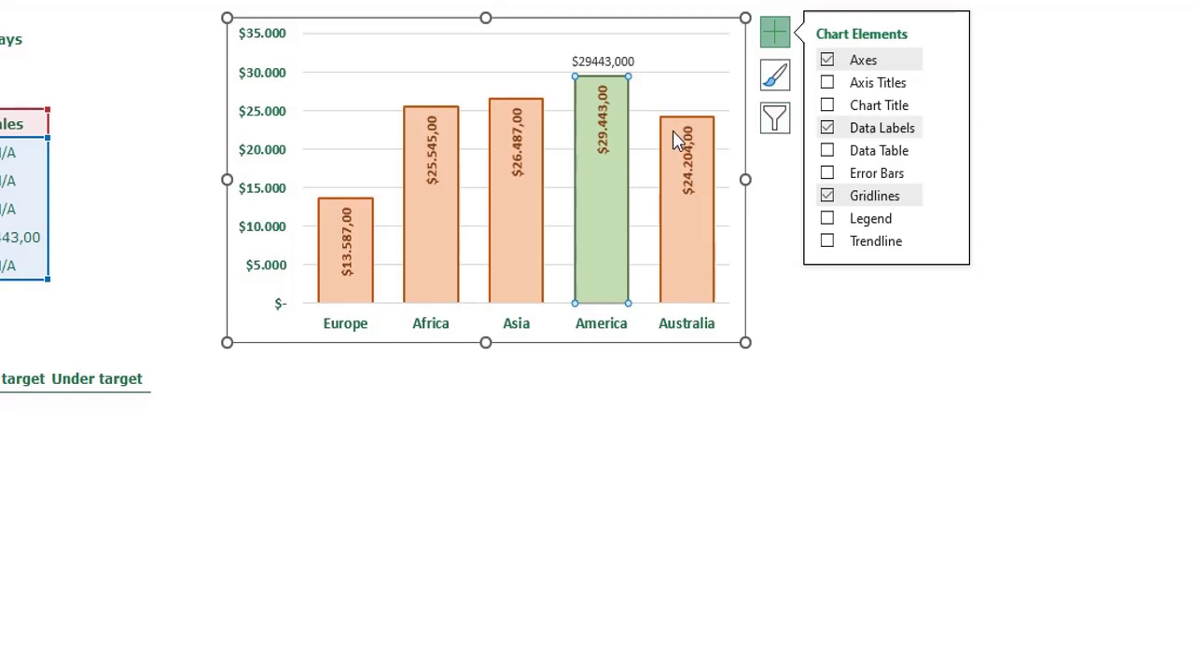
- Make the America label show its E7:E11 value ($29.443,00) instead of Value, positioned Inside End
{"action": "left_click", "coordinate": [595, 60]}
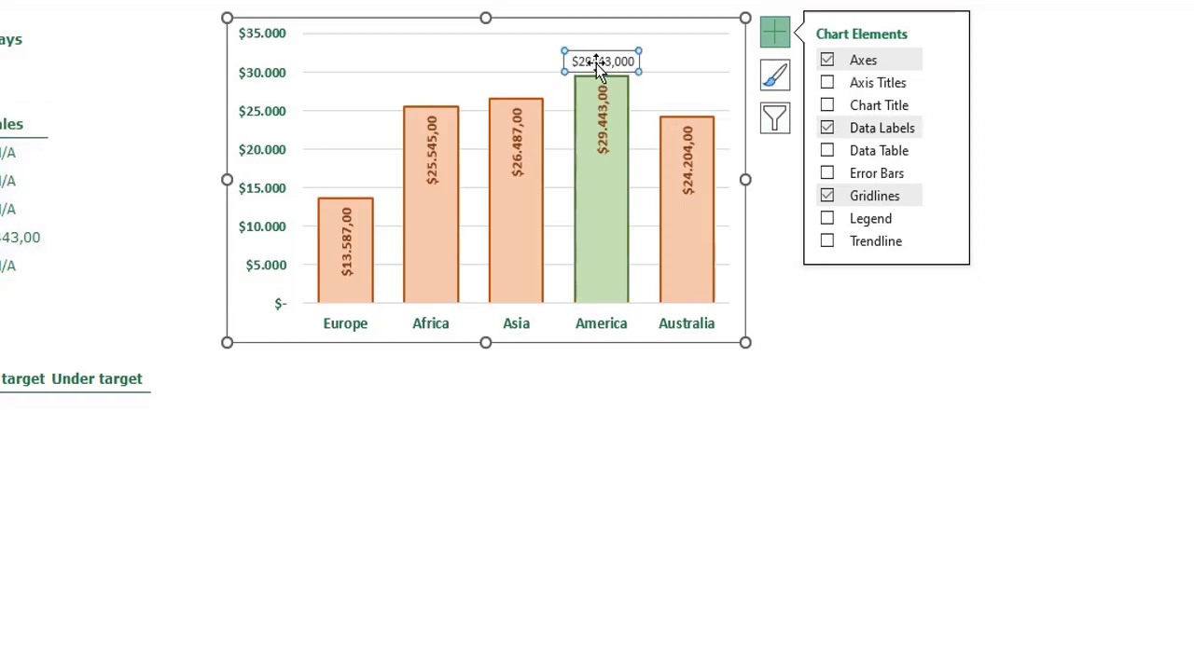
{"action": "double_click", "coordinate": [596, 66]}
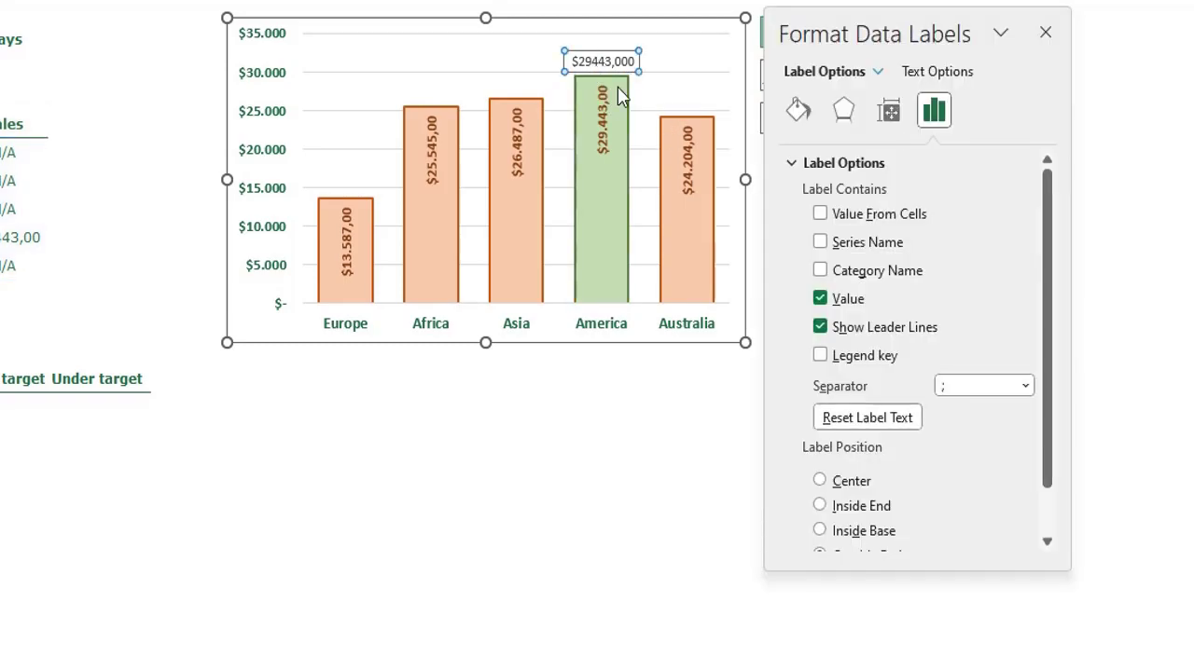
{"action": "left_click", "coordinate": [820, 215]}
{"action": "left_click_drag", "start_coordinate": [5, 152], "coordinate": [5, 271]}
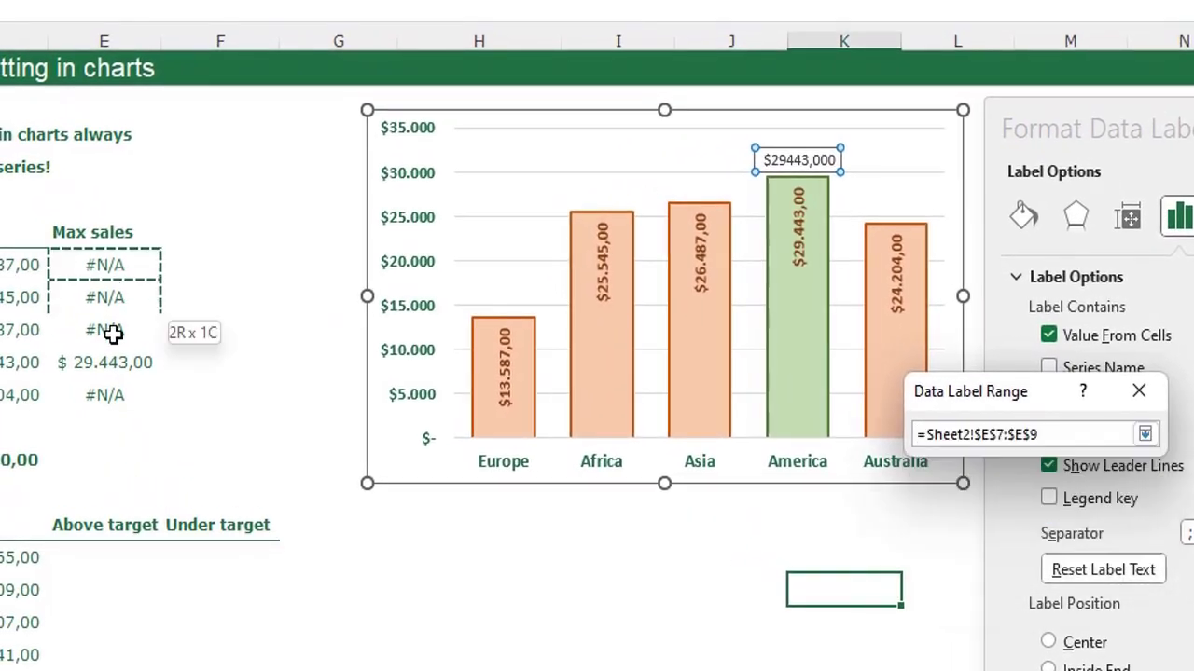
{"action": "left_click_drag", "start_coordinate": [112, 399], "coordinate": [112, 399]}
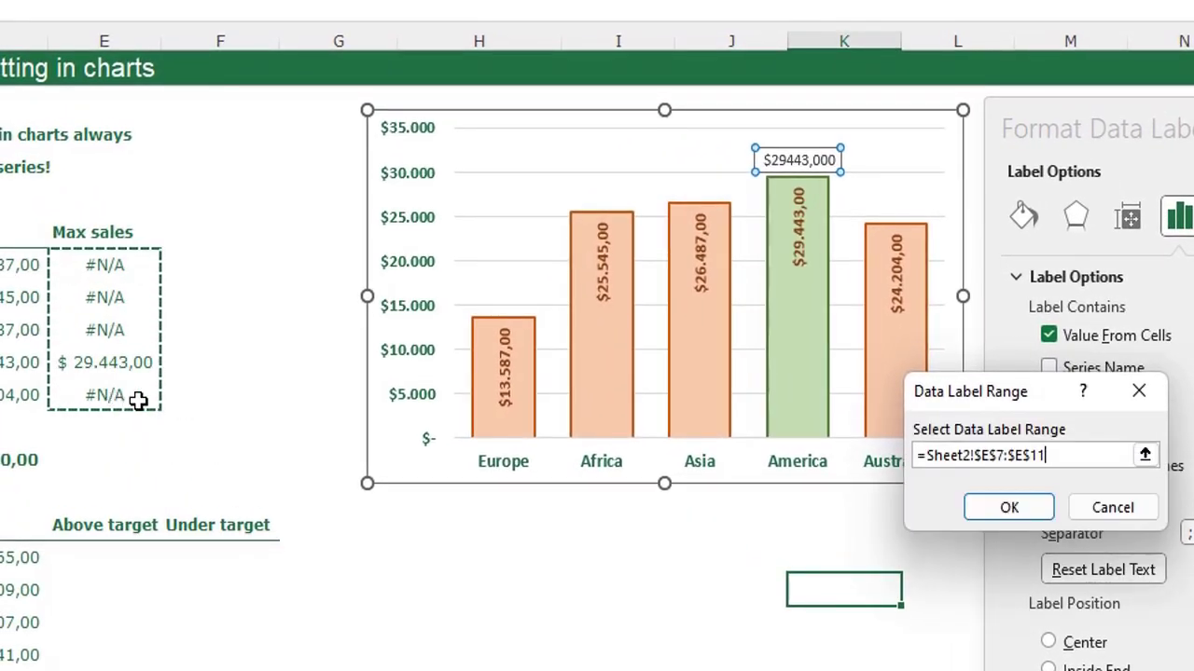
{"action": "left_click", "coordinate": [1023, 511]}
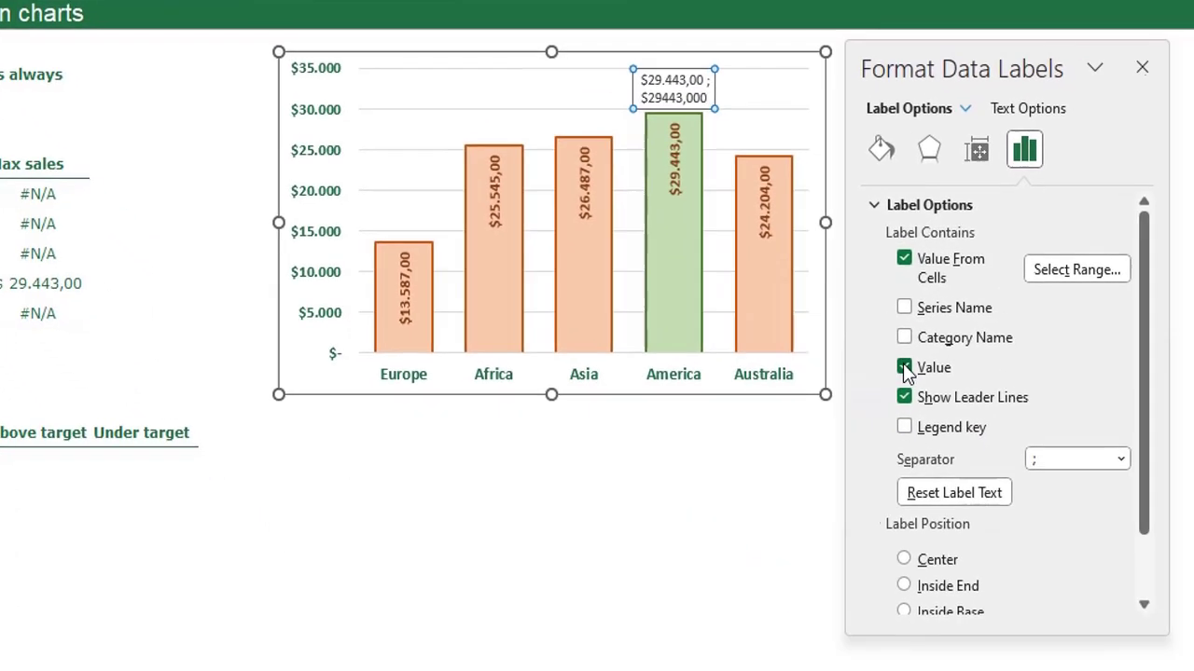
{"action": "left_click", "coordinate": [1048, 453]}
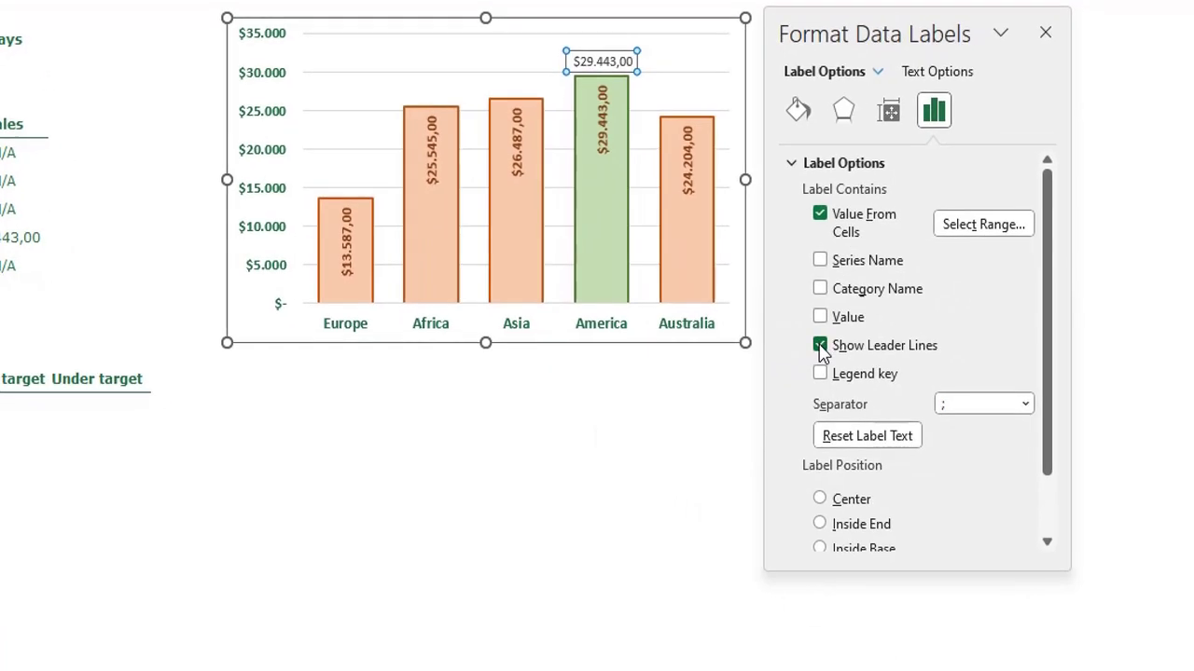
{"action": "scroll", "coordinate": [867, 351], "scroll_direction": "down", "scroll_amount": 2}
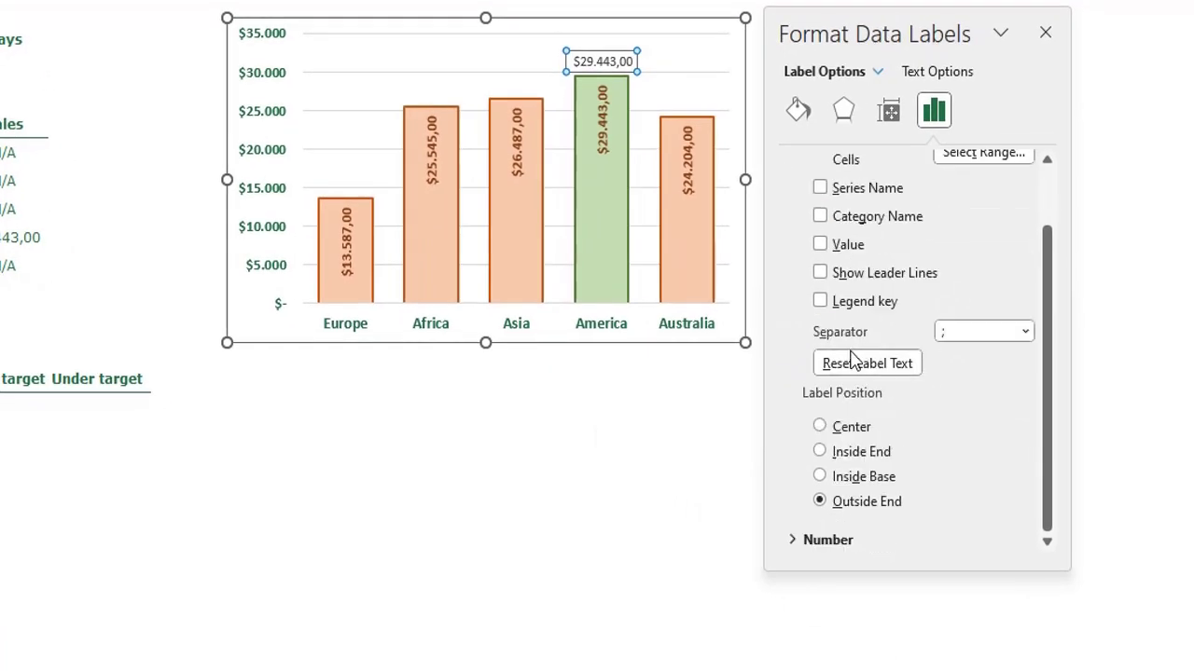
{"action": "left_click", "coordinate": [849, 457]}
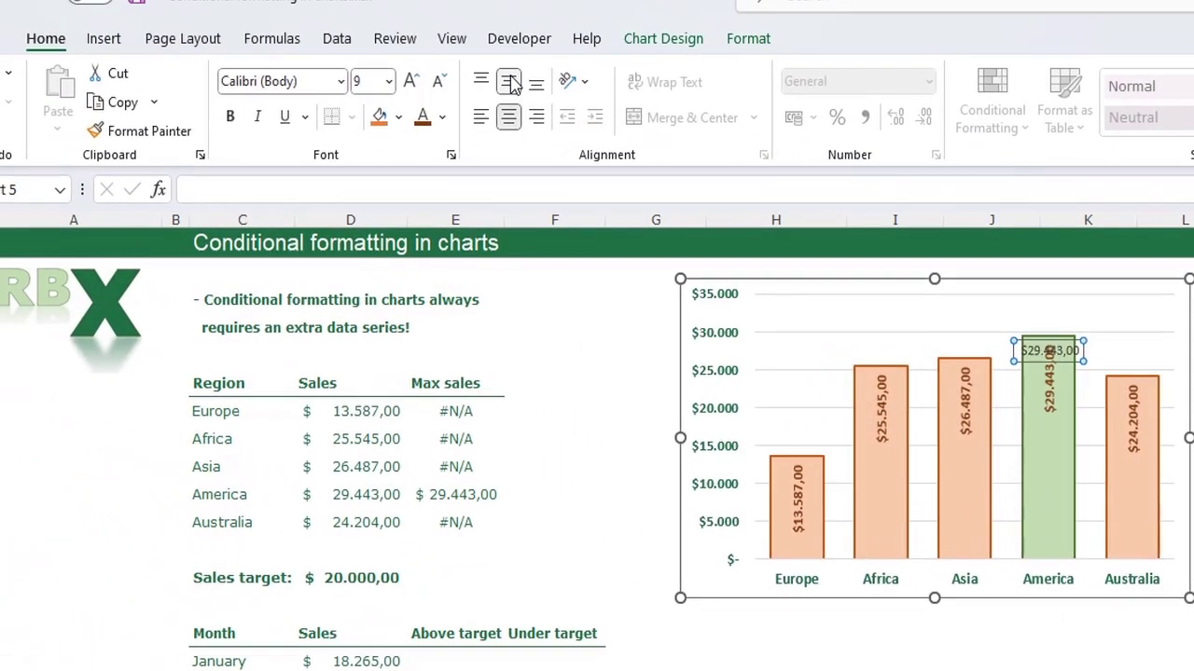
- Rotate the America label text up, increase its font size twice, and make it bold dark green
{"action": "left_click", "coordinate": [583, 88]}
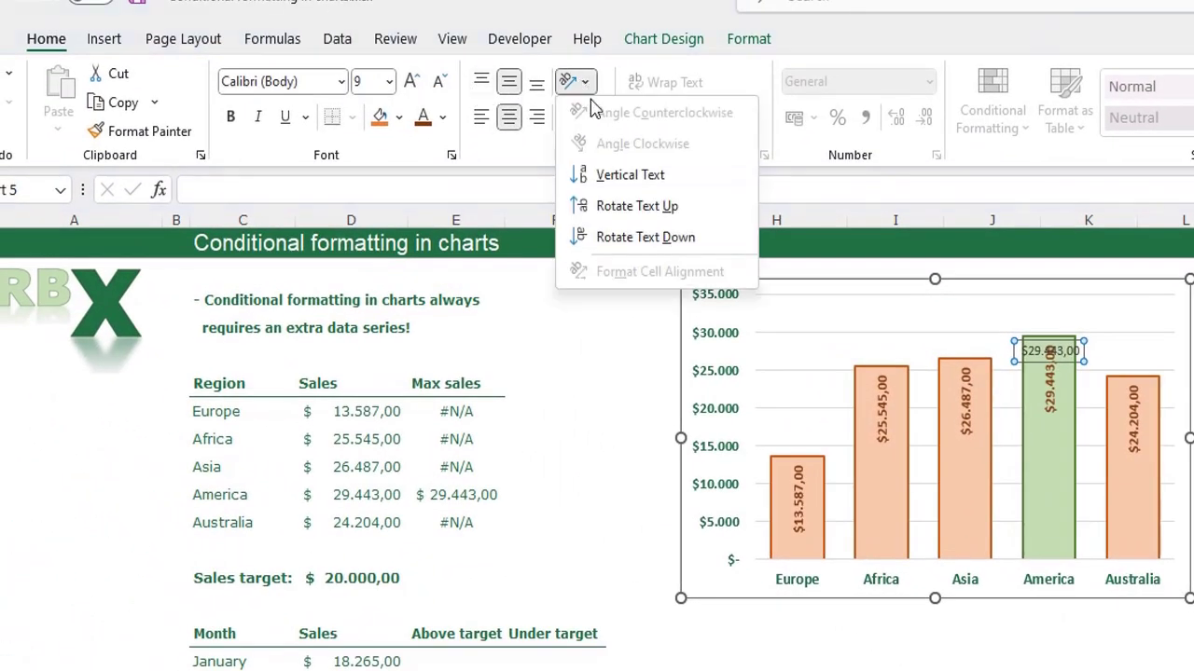
{"action": "left_click", "coordinate": [634, 207]}
{"action": "left_click", "coordinate": [414, 82]}
{"action": "left_click", "coordinate": [413, 82]}
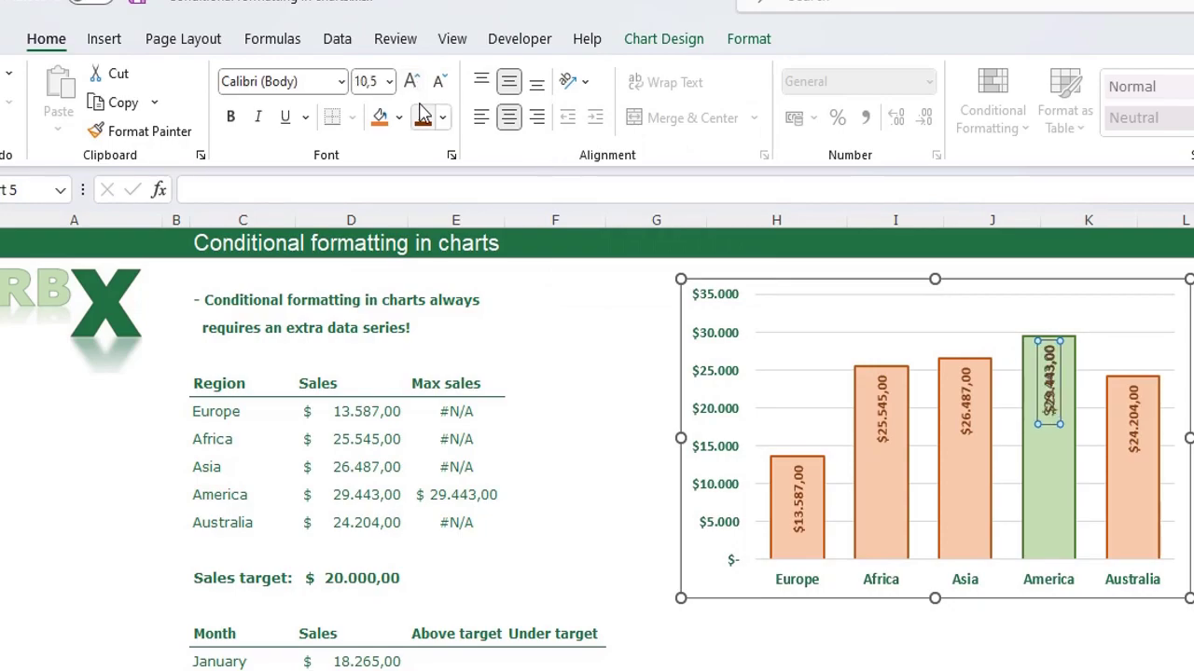
{"action": "left_click", "coordinate": [230, 116]}
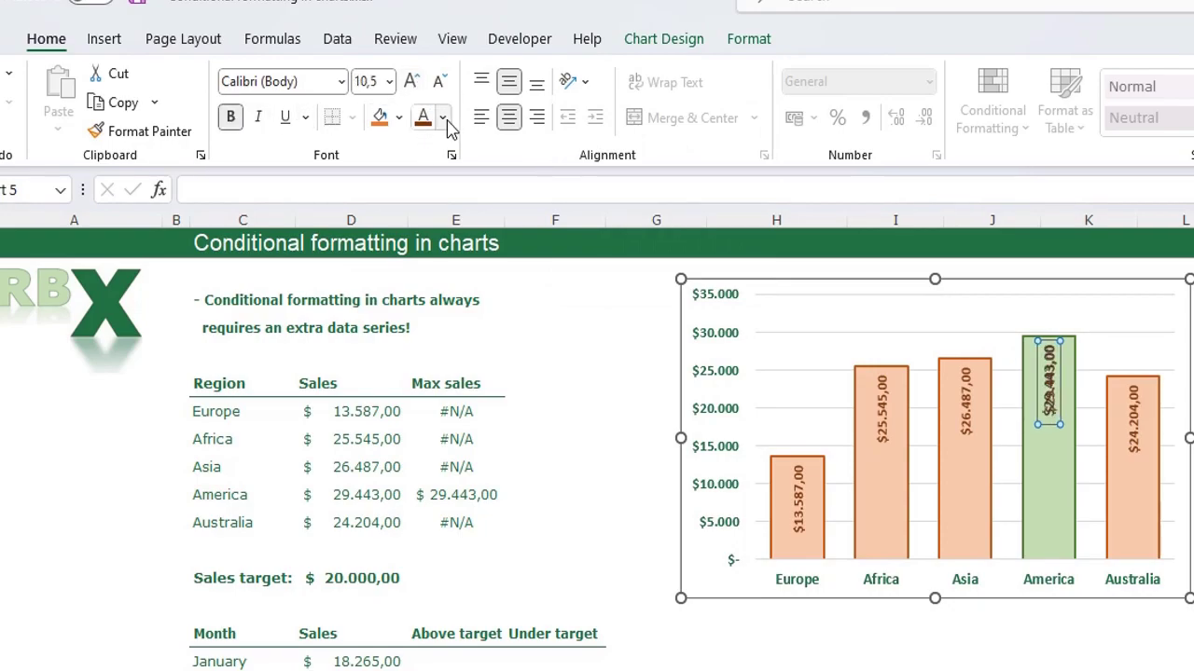
{"action": "left_click", "coordinate": [445, 119]}
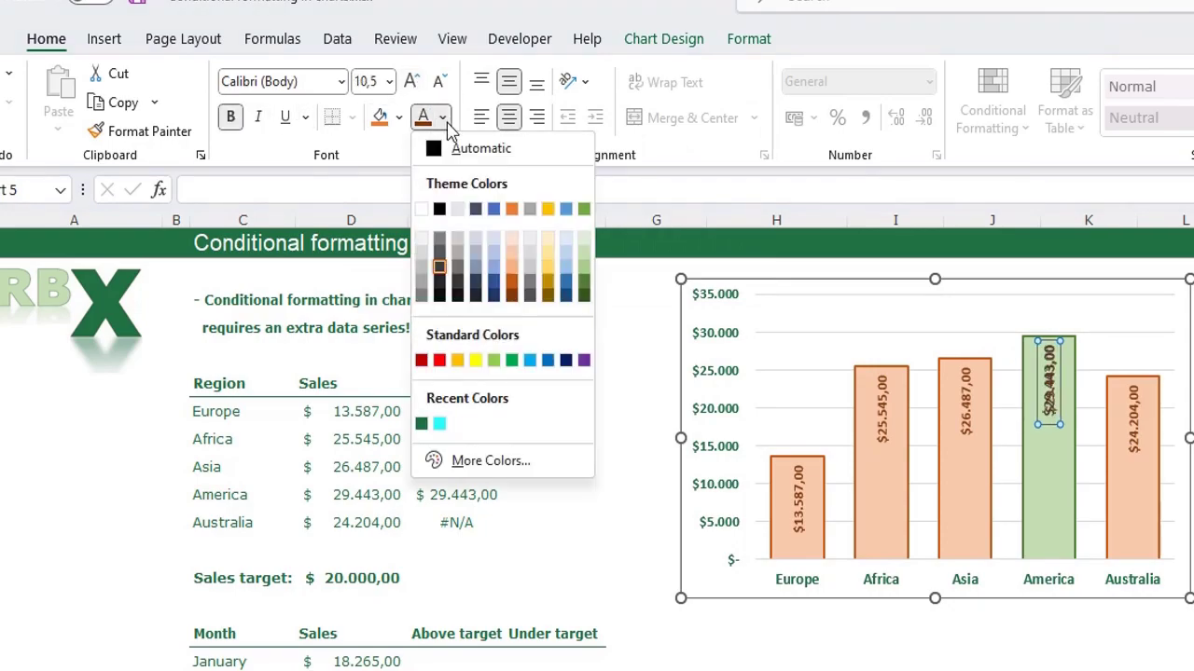
{"action": "left_click", "coordinate": [424, 423]}
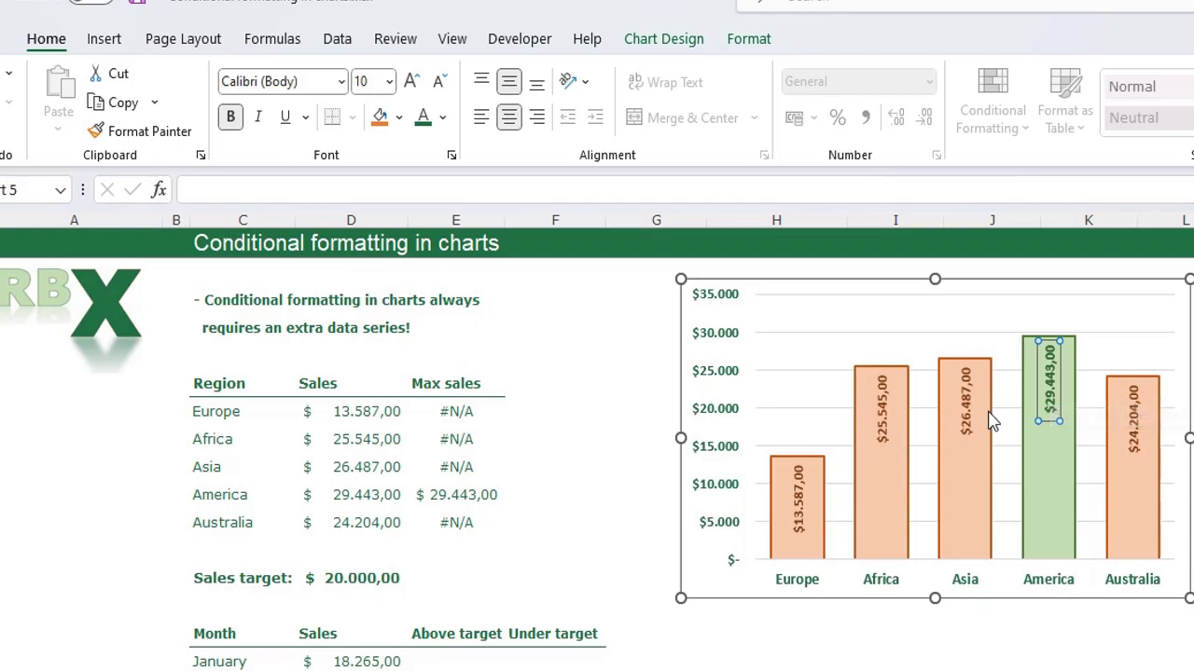
{"action": "double_click", "coordinate": [1049, 373]}
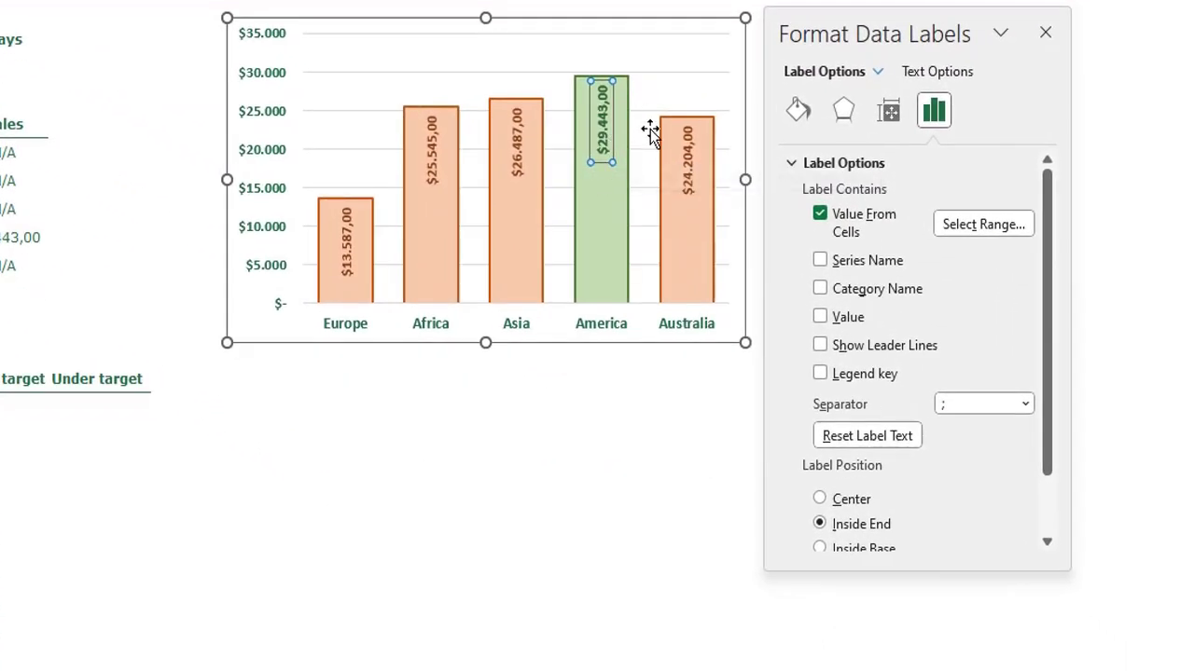
- Change America's sales from 29.443,00 to 10000 so the green highlight shifts to Asia
{"action": "left_click", "coordinate": [1046, 32]}
{"action": "left_click", "coordinate": [555, 413]}
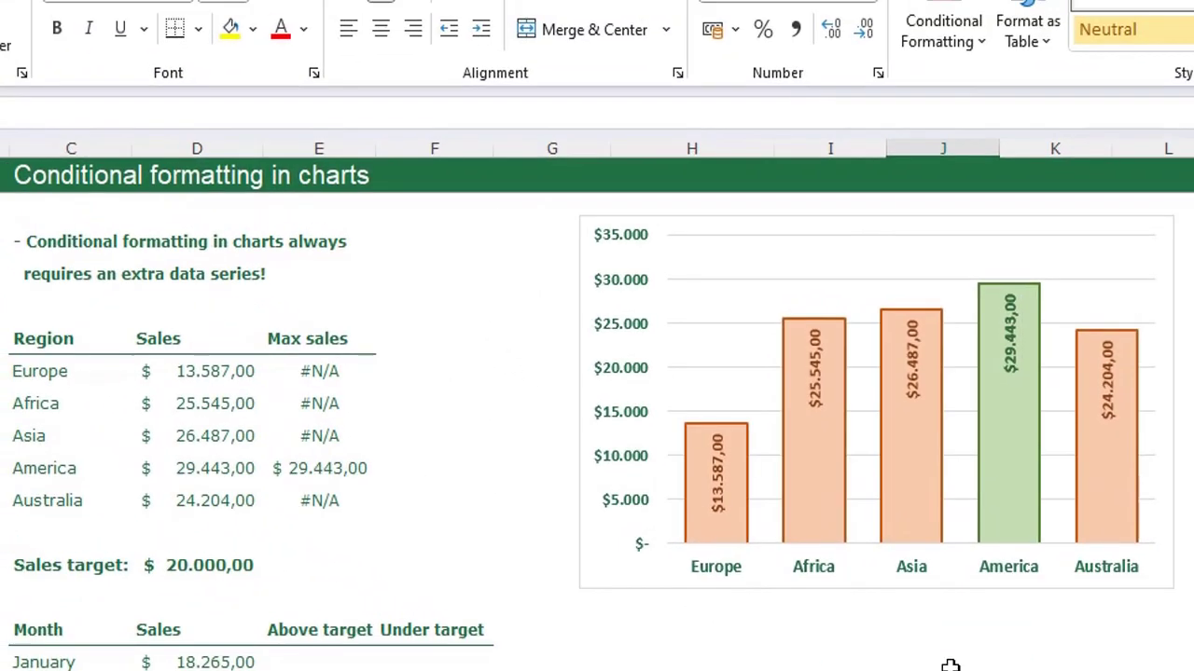
{"action": "left_click", "coordinate": [205, 468]}
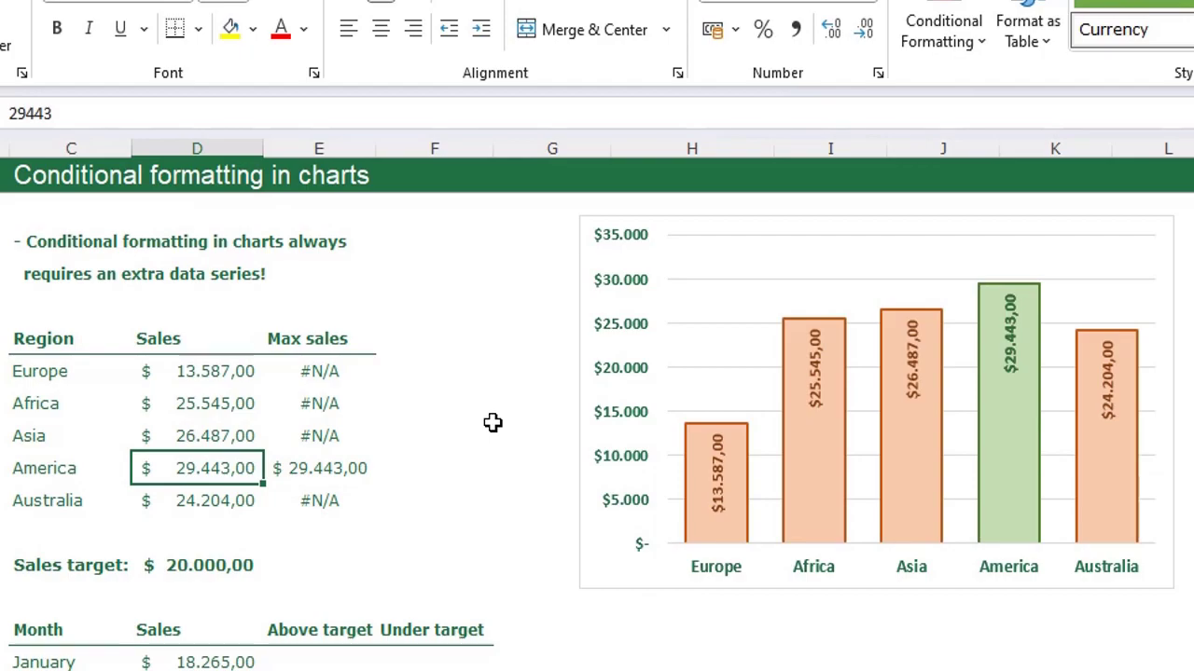
{"action": "type", "text": "10000"}
{"action": "key", "text": "Return"}
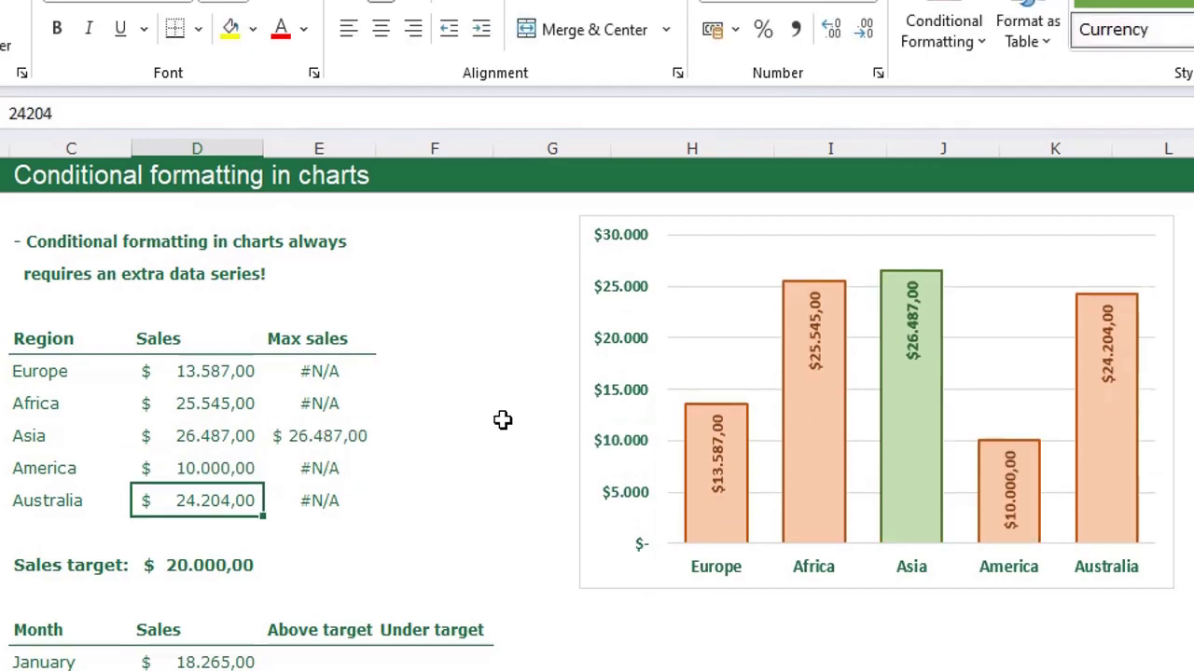
{"action": "mouse_move", "coordinate": [922, 384]}
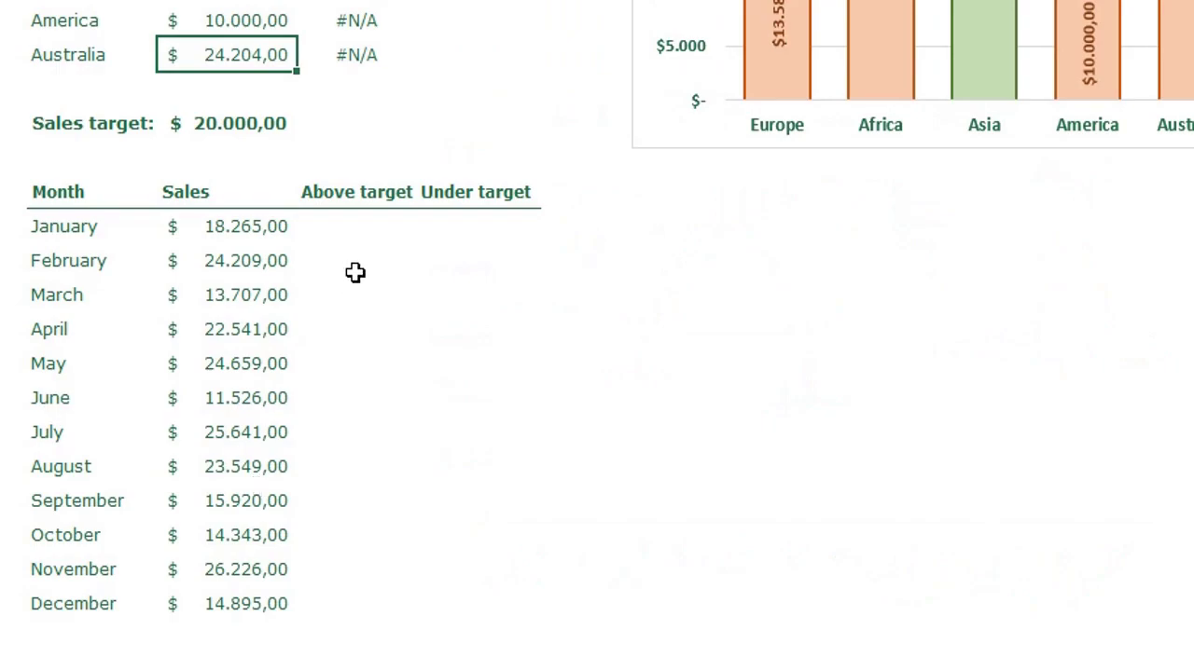
- Select cell E16, January's Above target cell, to start a formula
{"action": "left_click", "coordinate": [364, 227]}
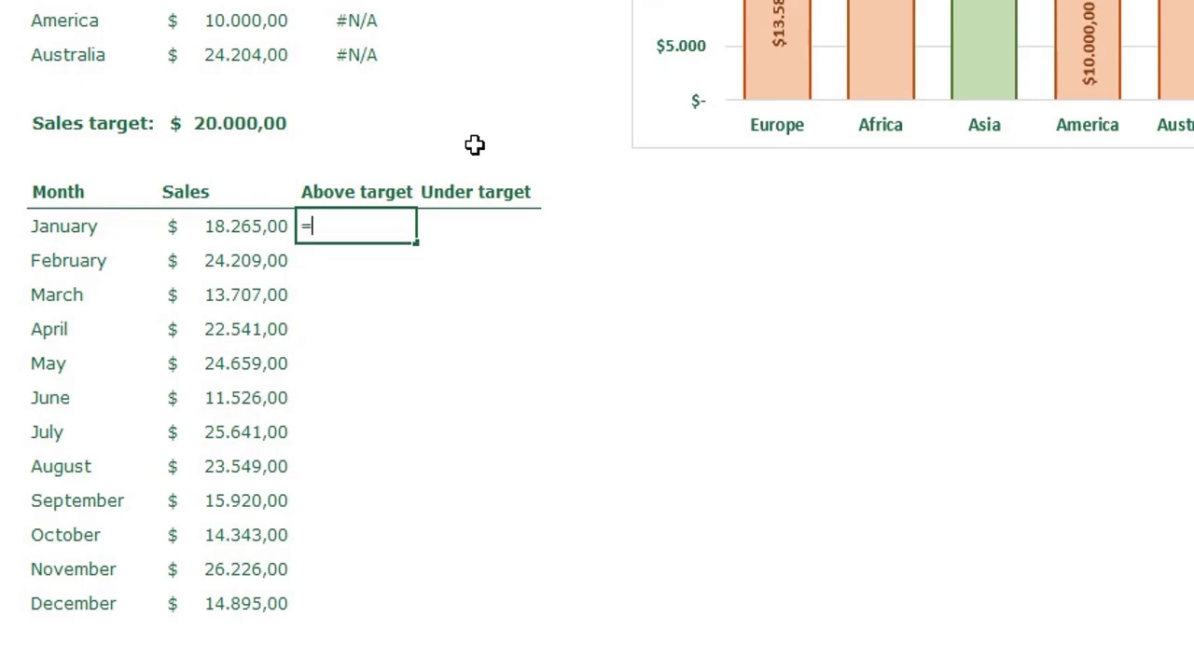
- Enter =IF(D16>=$D$13;D16;NA()) in E16 for January's Above target
{"action": "type", "text": "IF("}
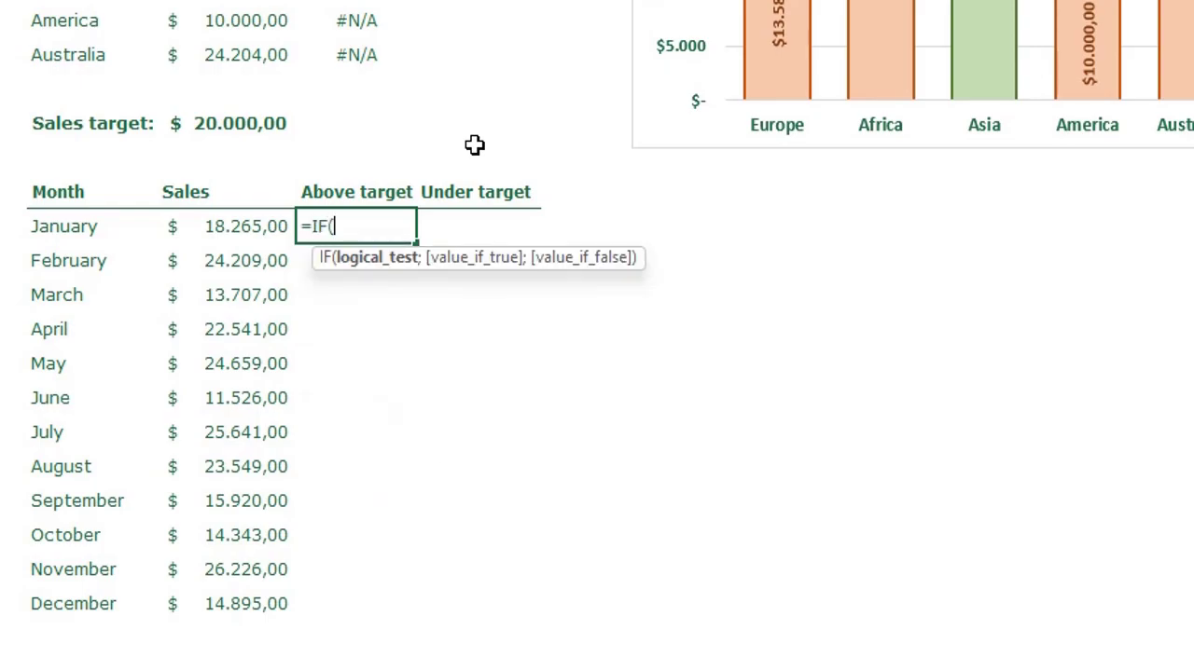
{"action": "key", "text": "Left"}
{"action": "type", "text": ">="}
{"action": "key", "text": "Up"}
{"action": "key", "text": "Up"}
{"action": "key", "text": "Up"}
{"action": "key", "text": "Left"}
{"action": "key", "text": "F4"}
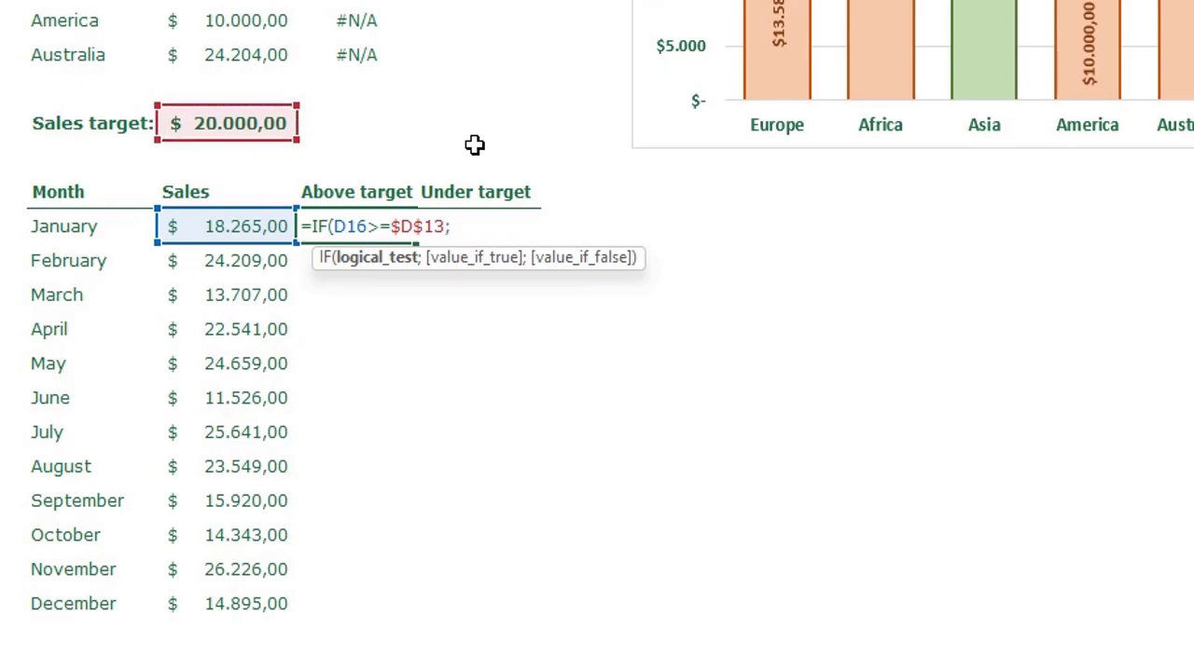
{"action": "type", "text": ";"}
{"action": "key", "text": "Left"}
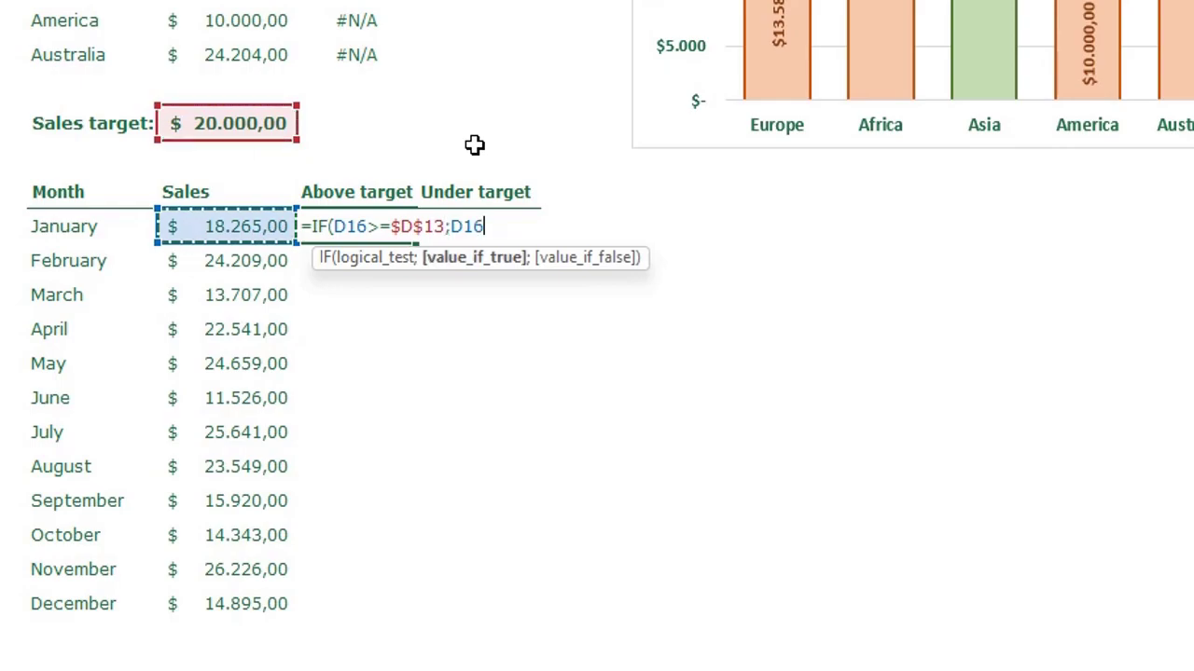
{"action": "type", "text": ";"}
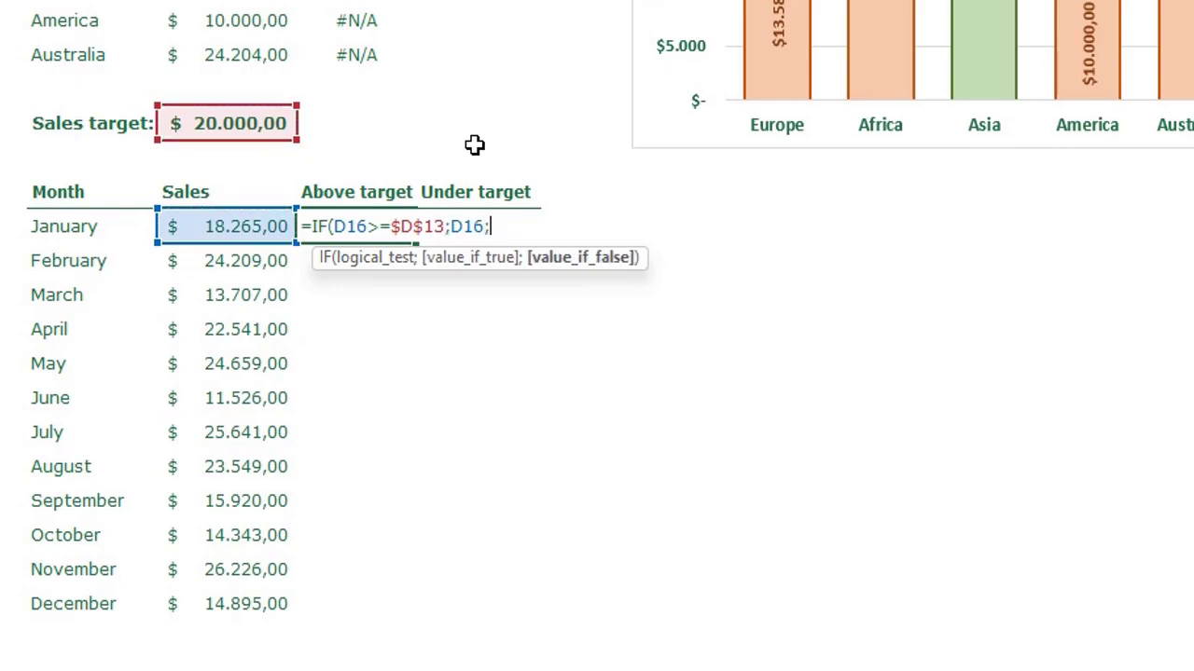
{"action": "type", "text": "NA())"}
{"action": "key", "text": "Return"}
- Enter =IF(D16<$D$13;D16;NA()) in F16 for Under target and select both formulas
{"action": "key", "text": "Up"}
{"action": "key", "text": "Right"}
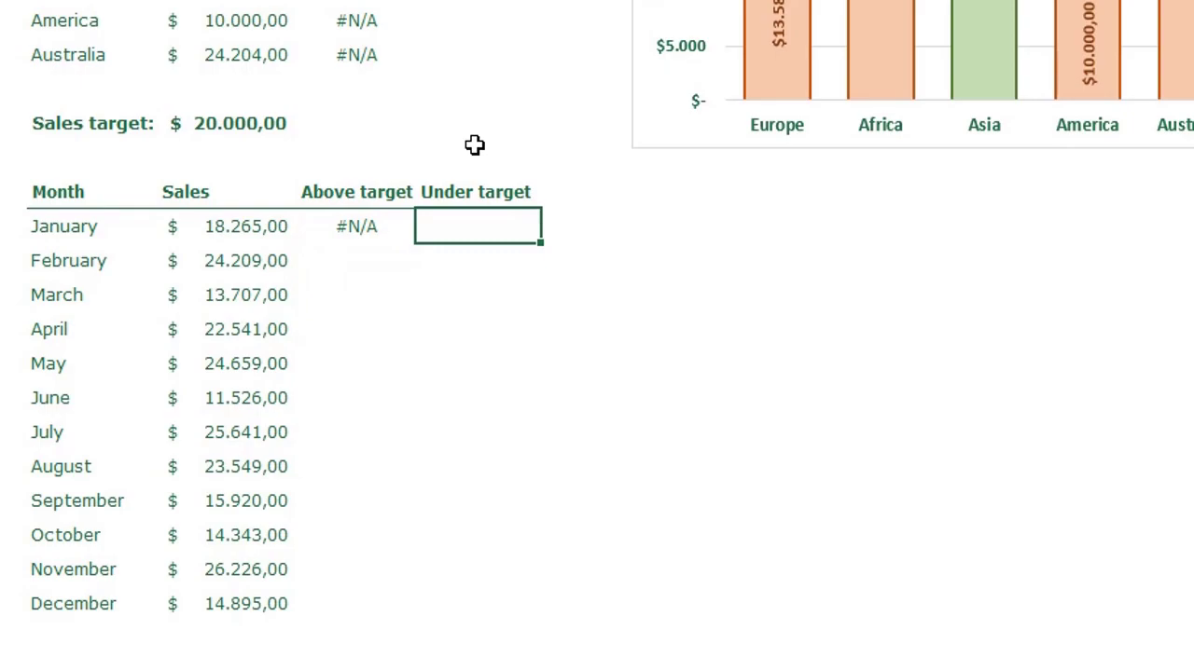
{"action": "type", "text": "=IF("}
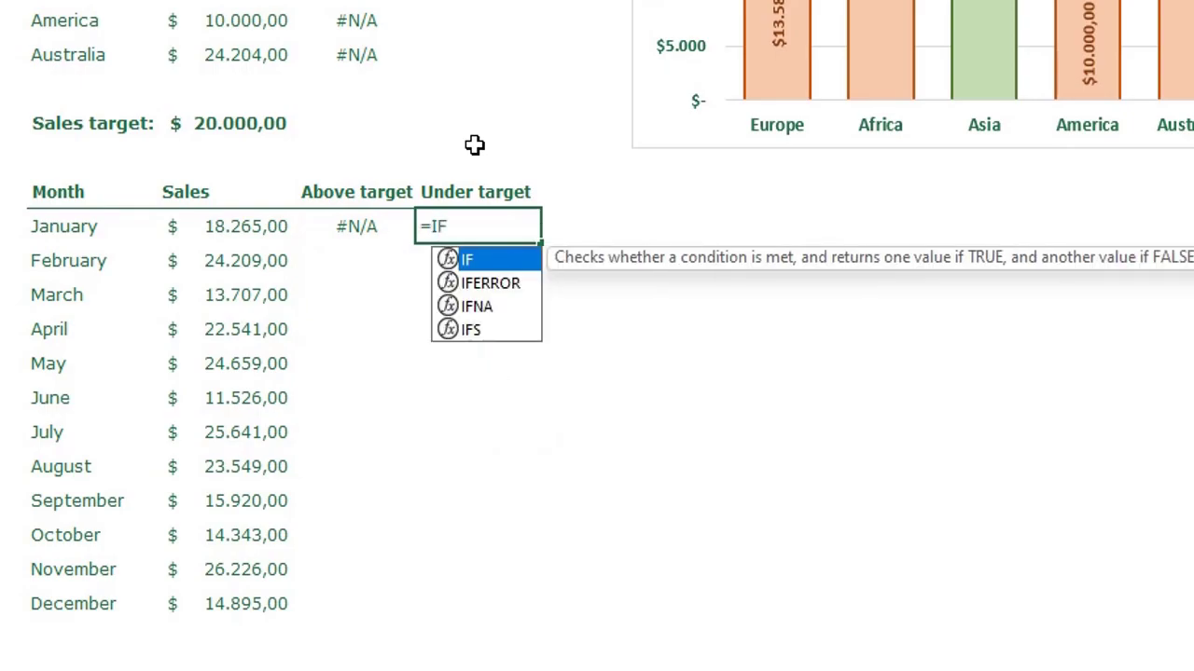
{"action": "key", "text": "Left"}
{"action": "key", "text": "Left"}
{"action": "type", "text": "<"}
{"action": "key", "text": "Up"}
{"action": "key", "text": "Up"}
{"action": "key", "text": "Up"}
{"action": "key", "text": "Left"}
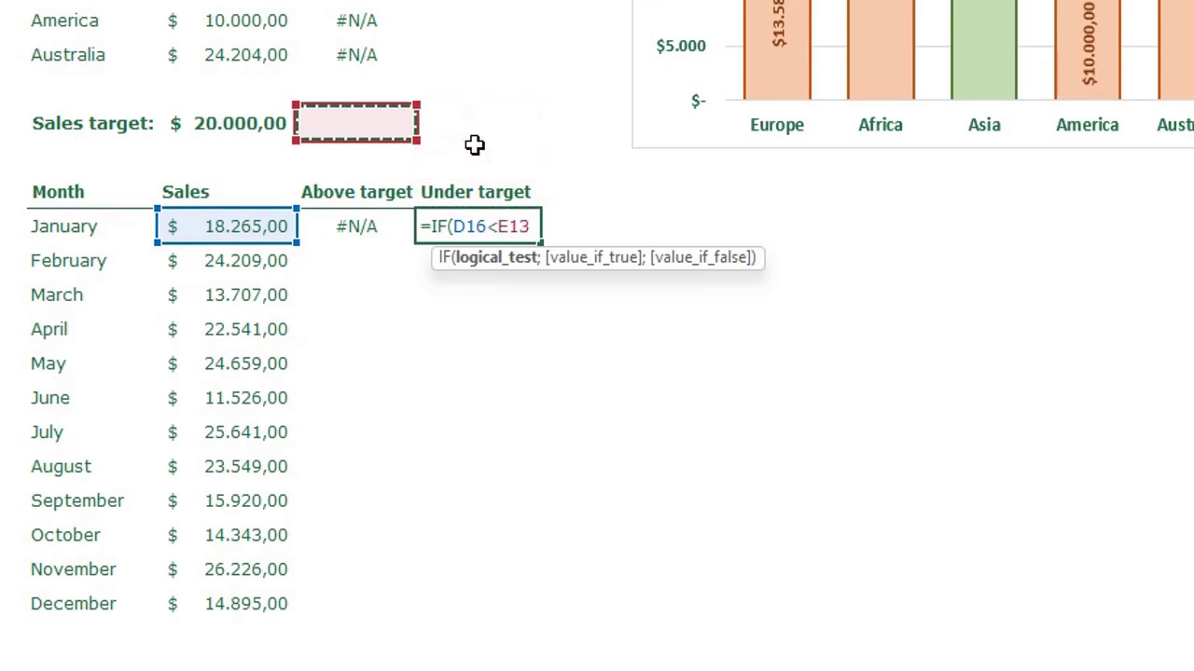
{"action": "key", "text": "Left"}
{"action": "key", "text": "F4"}
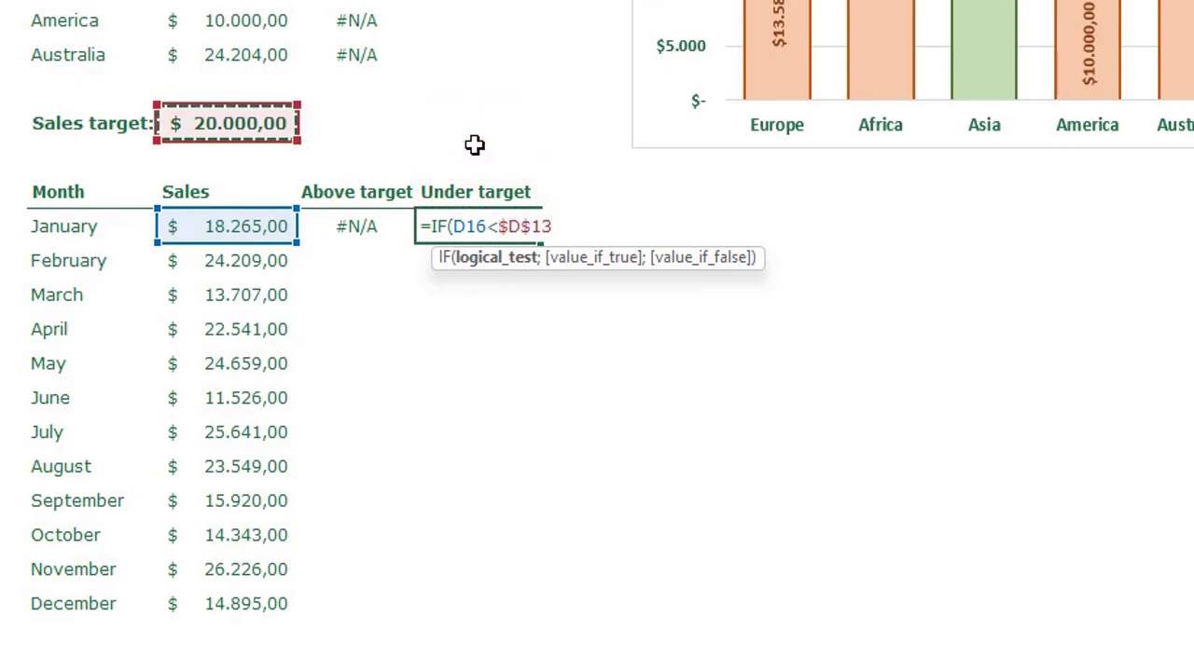
{"action": "type", "text": ";"}
{"action": "key", "text": "Left"}
{"action": "key", "text": "Left"}
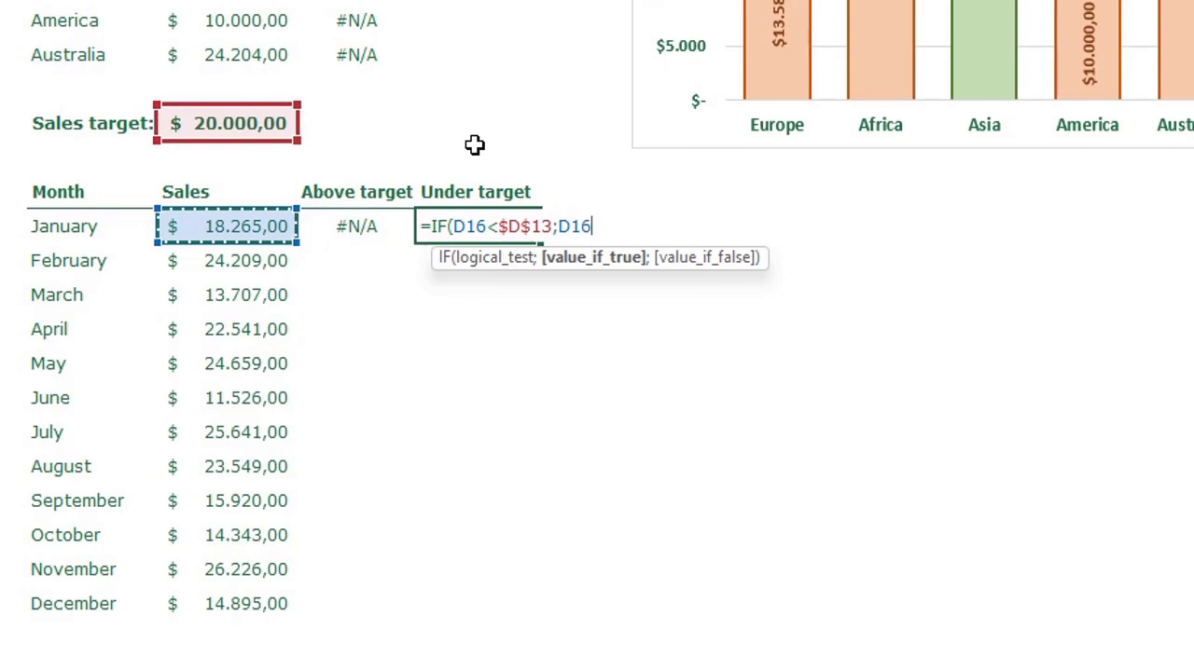
{"action": "type", "text": ";"}
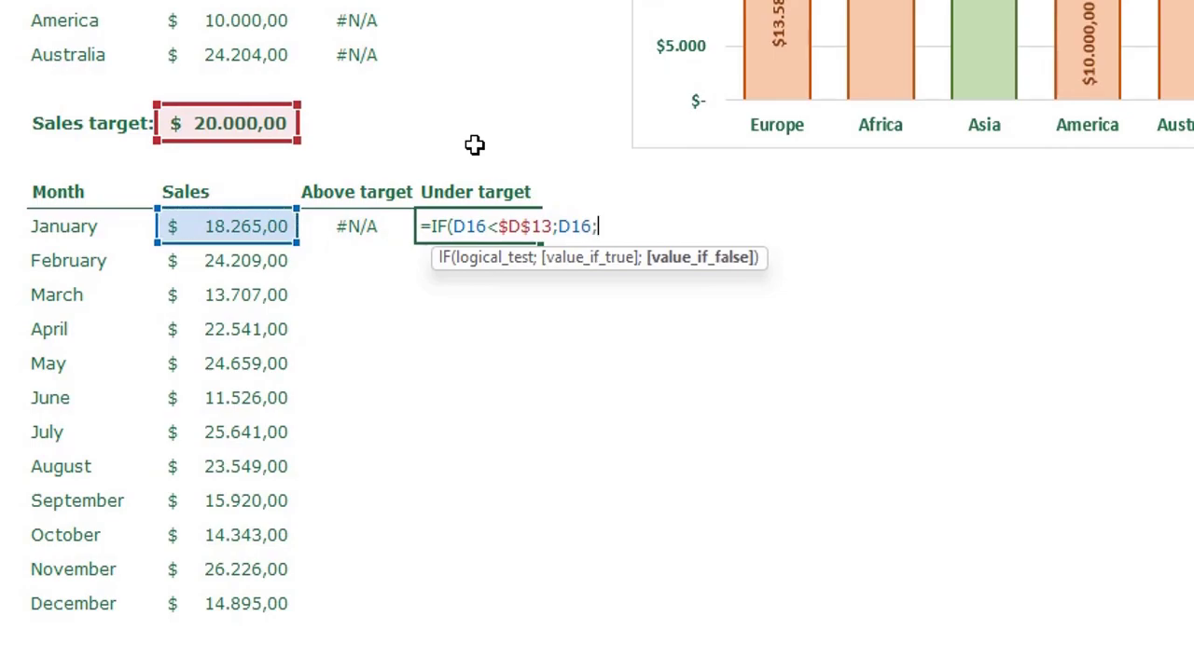
{"action": "type", "text": "NA())"}
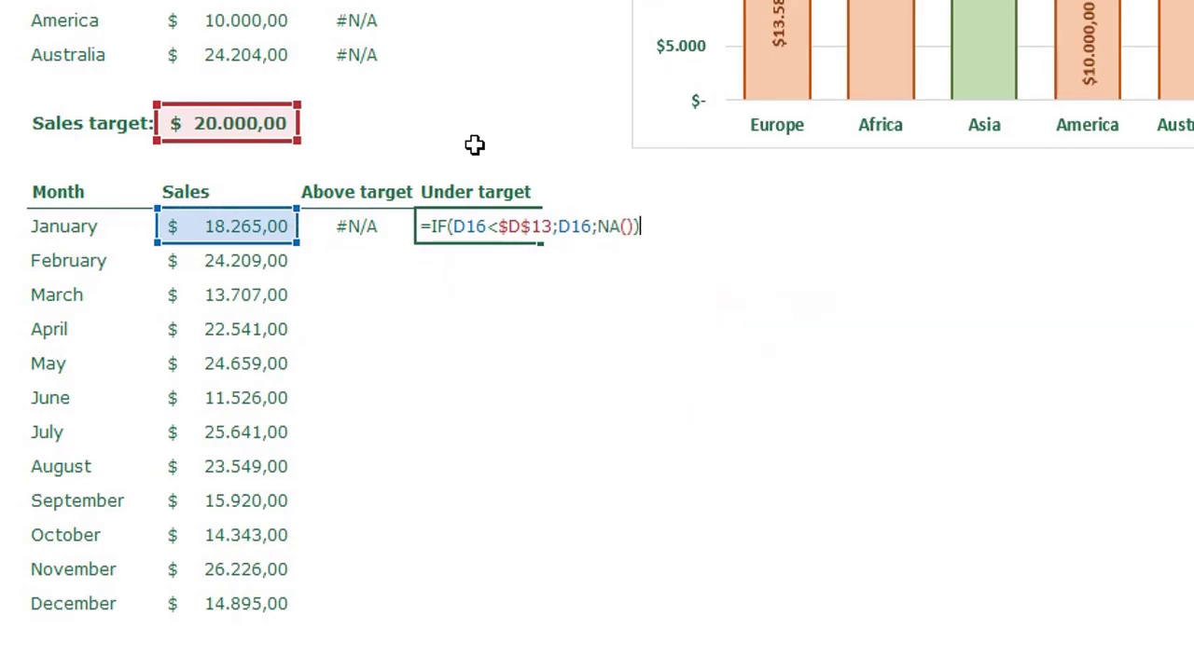
{"action": "key", "text": "Return"}
{"action": "left_click_drag", "start_coordinate": [367, 226], "coordinate": [504, 608]}
- Fill both target formulas down to December and insert an empty line chart
{"action": "left_click", "coordinate": [998, 338]}
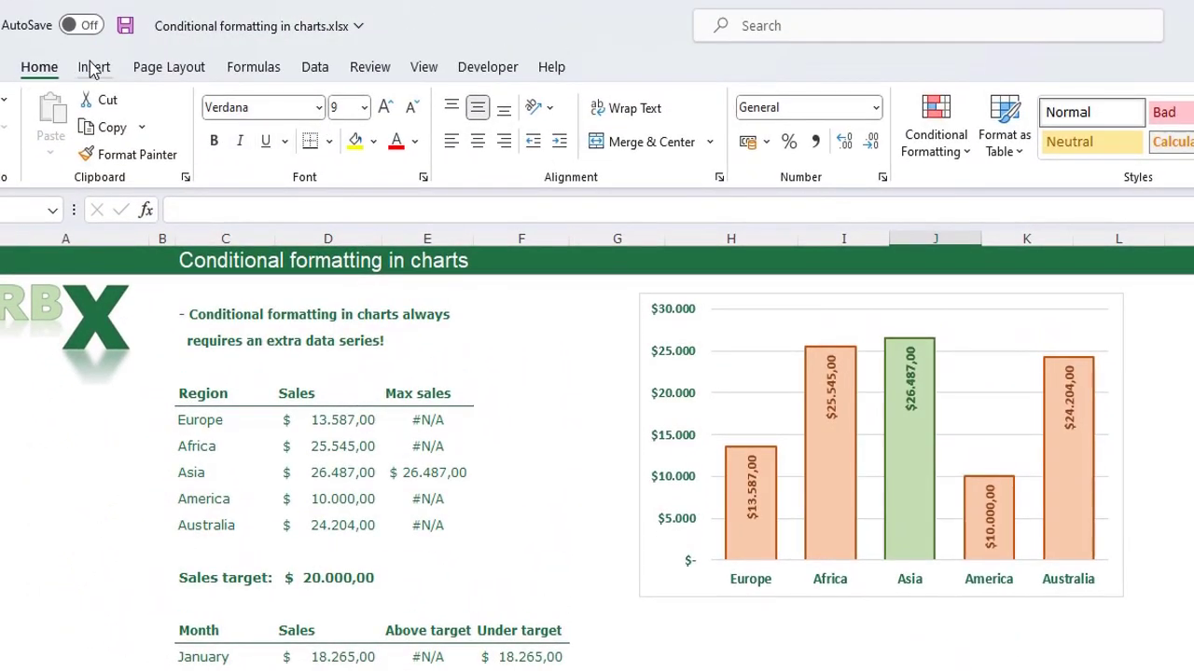
{"action": "left_click", "coordinate": [94, 67]}
{"action": "left_click", "coordinate": [829, 126]}
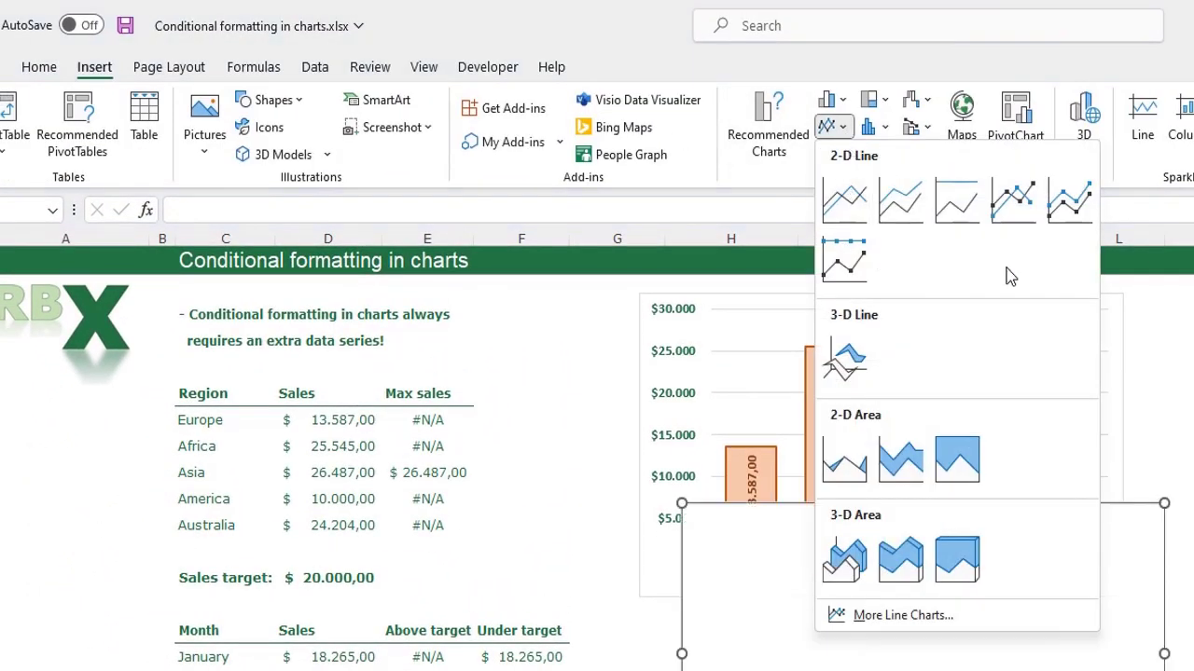
{"action": "left_click", "coordinate": [1026, 640]}
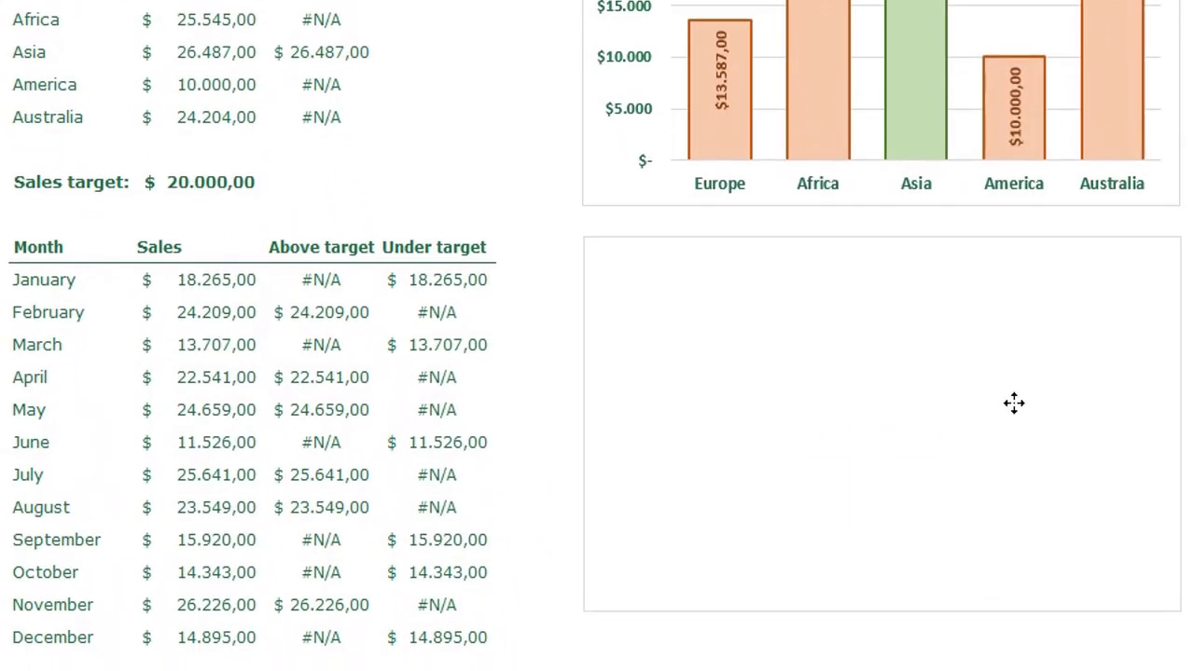
- Add a Sales series to the chart using January through December sales values
{"action": "left_click", "coordinate": [1014, 401]}
{"action": "right_click", "coordinate": [955, 380]}
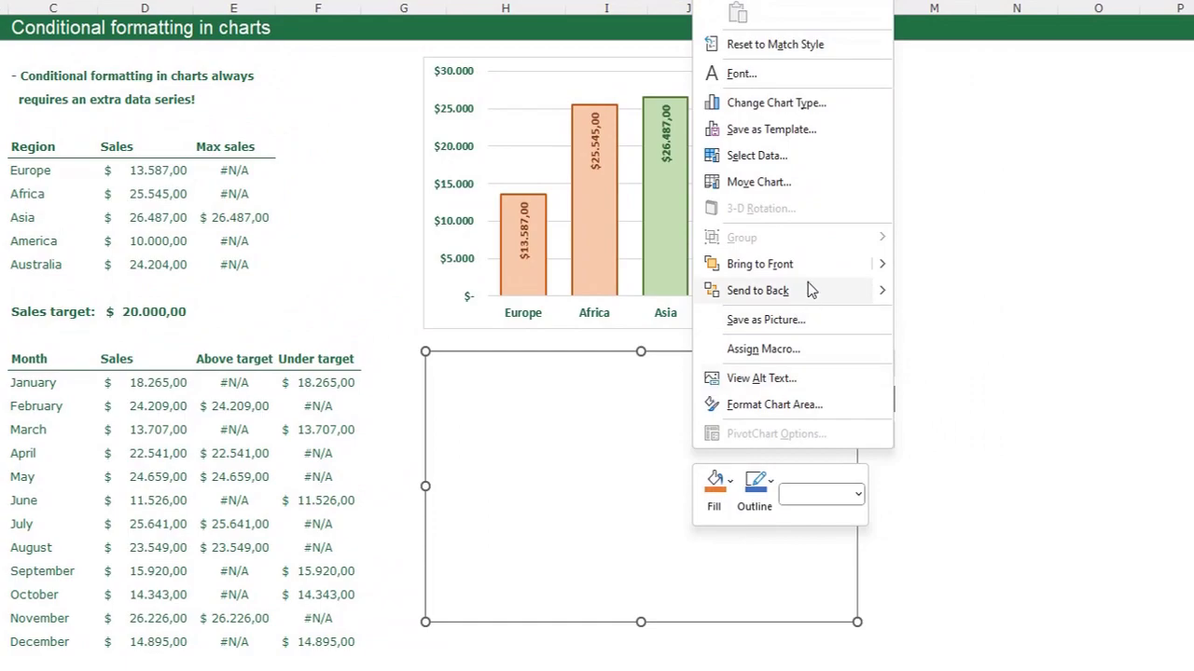
{"action": "left_click", "coordinate": [756, 156]}
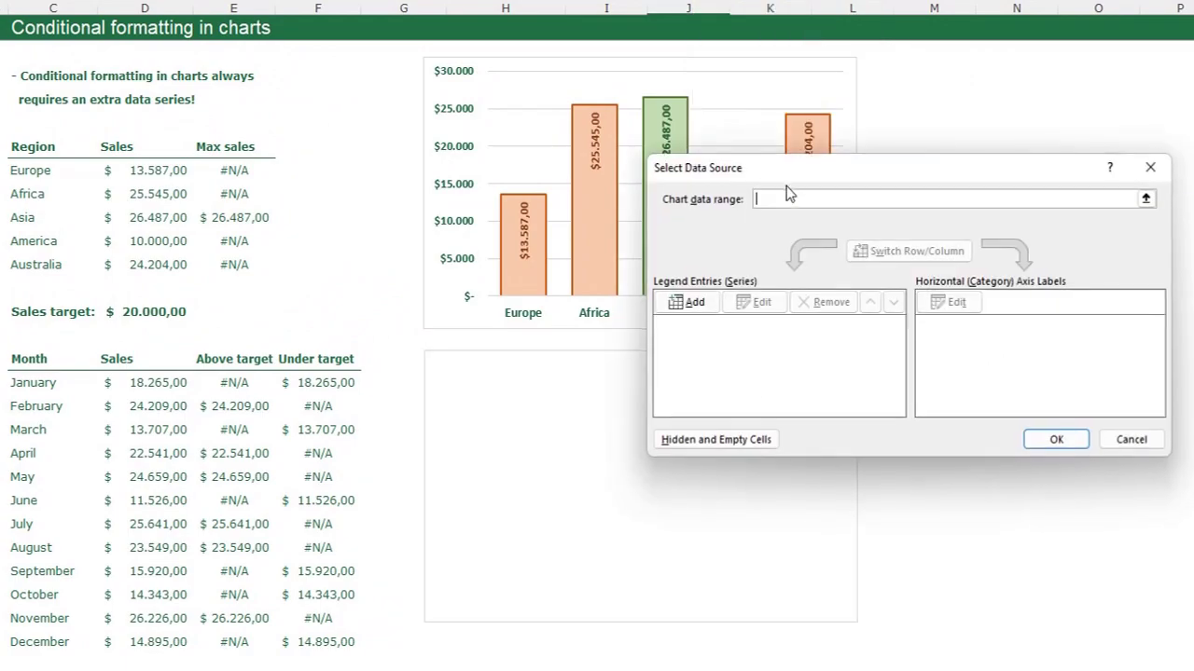
{"action": "left_click", "coordinate": [694, 304]}
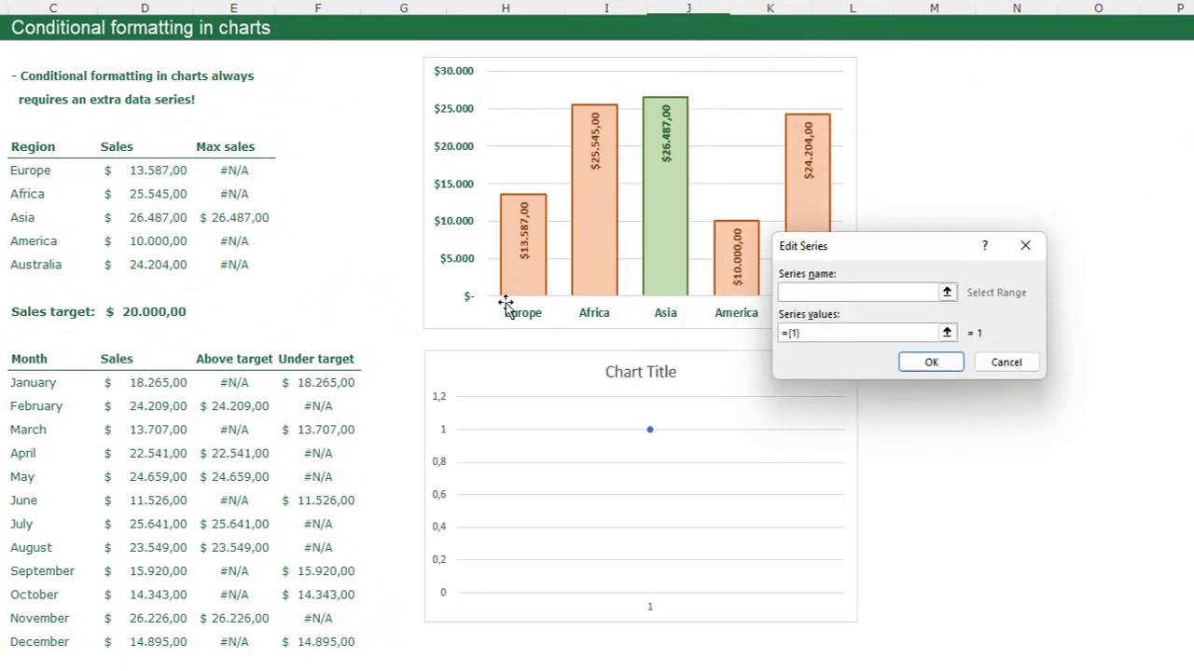
{"action": "left_click", "coordinate": [119, 362]}
{"action": "left_click", "coordinate": [829, 333]}
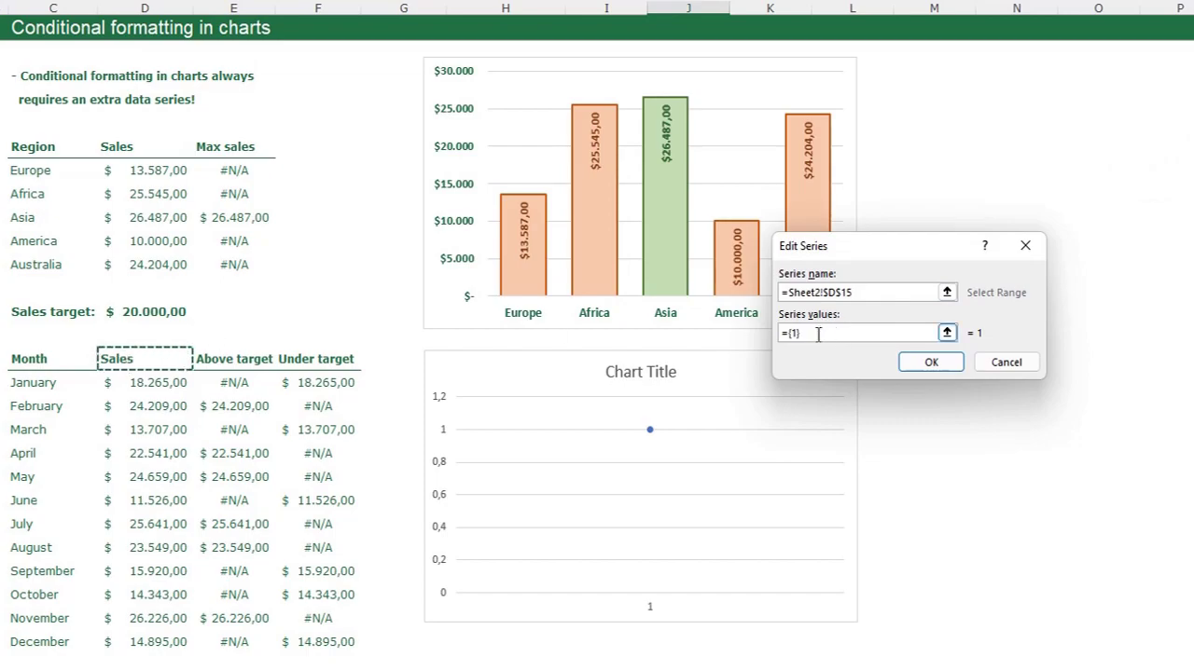
{"action": "key", "text": "BackSpace"}
{"action": "key", "text": "BackSpace"}
{"action": "key", "text": "BackSpace"}
{"action": "key", "text": "BackSpace"}
{"action": "left_click_drag", "start_coordinate": [140, 384], "coordinate": [141, 648]}
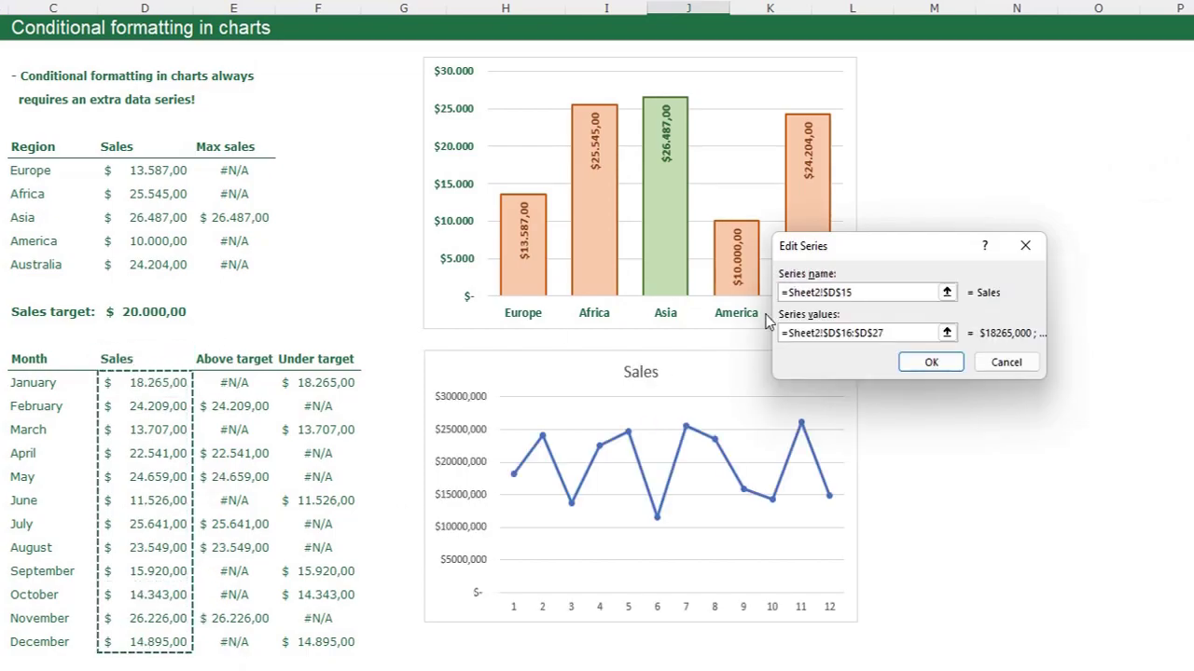
{"action": "left_click", "coordinate": [931, 362]}
- Add series E15 with values E16:E27 and F15 with values F16:F27
{"action": "left_click", "coordinate": [694, 303]}
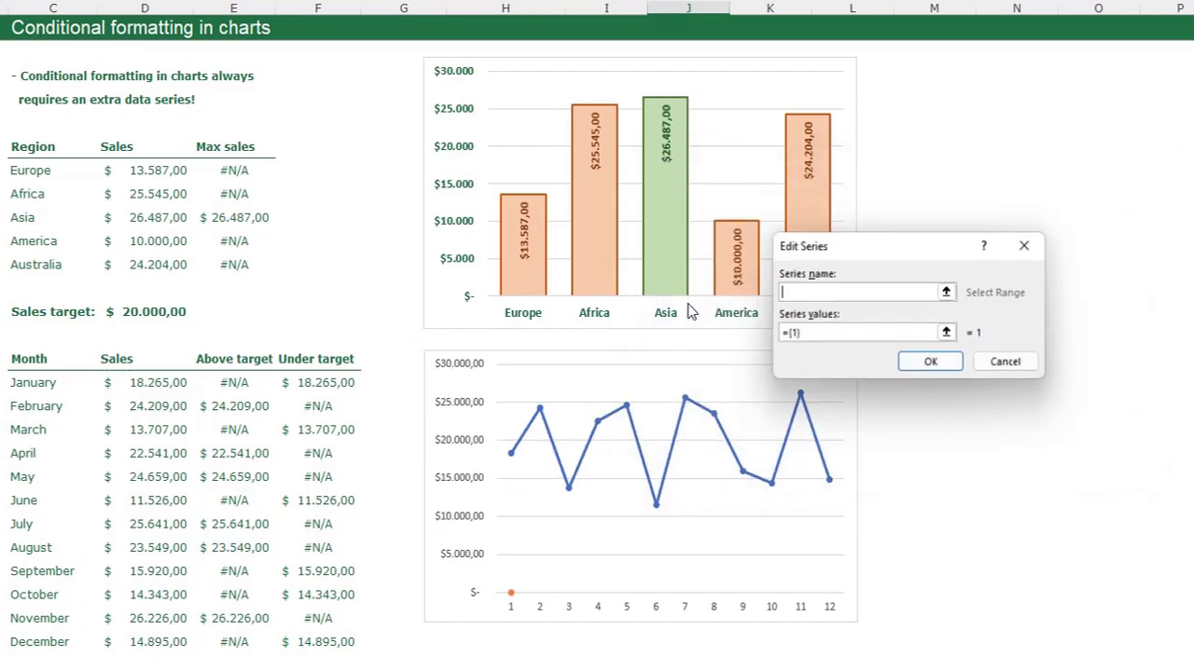
{"action": "left_click", "coordinate": [258, 361]}
{"action": "key", "text": "Tab"}
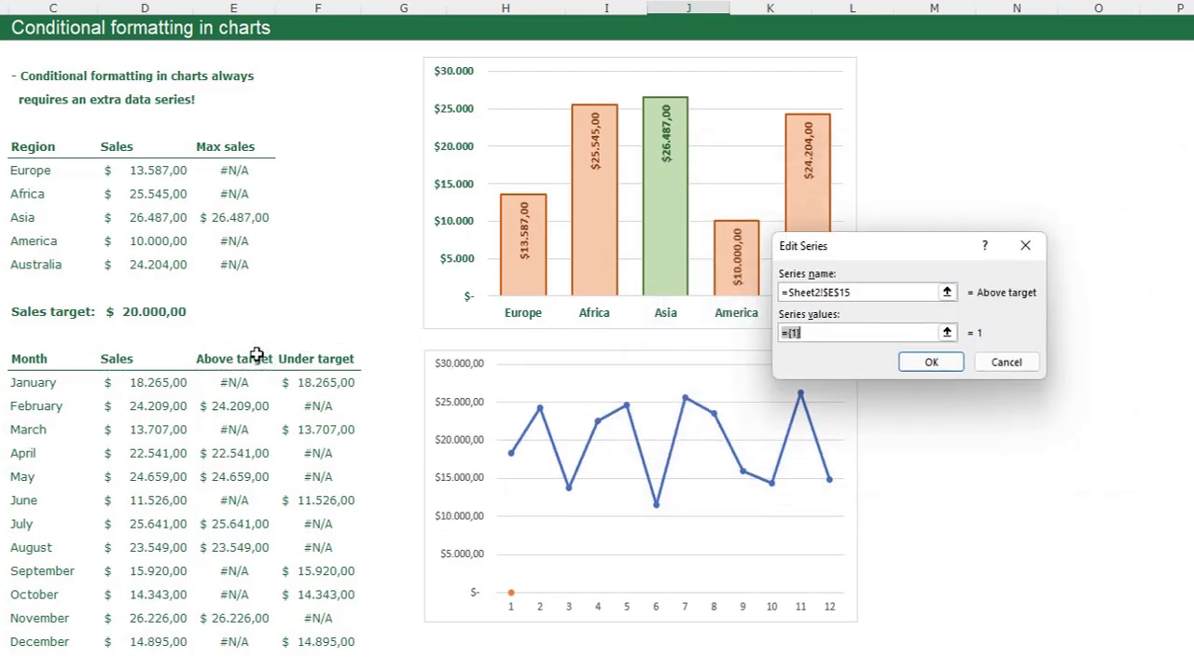
{"action": "left_click_drag", "start_coordinate": [226, 380], "coordinate": [233, 645]}
{"action": "left_click", "coordinate": [933, 364]}
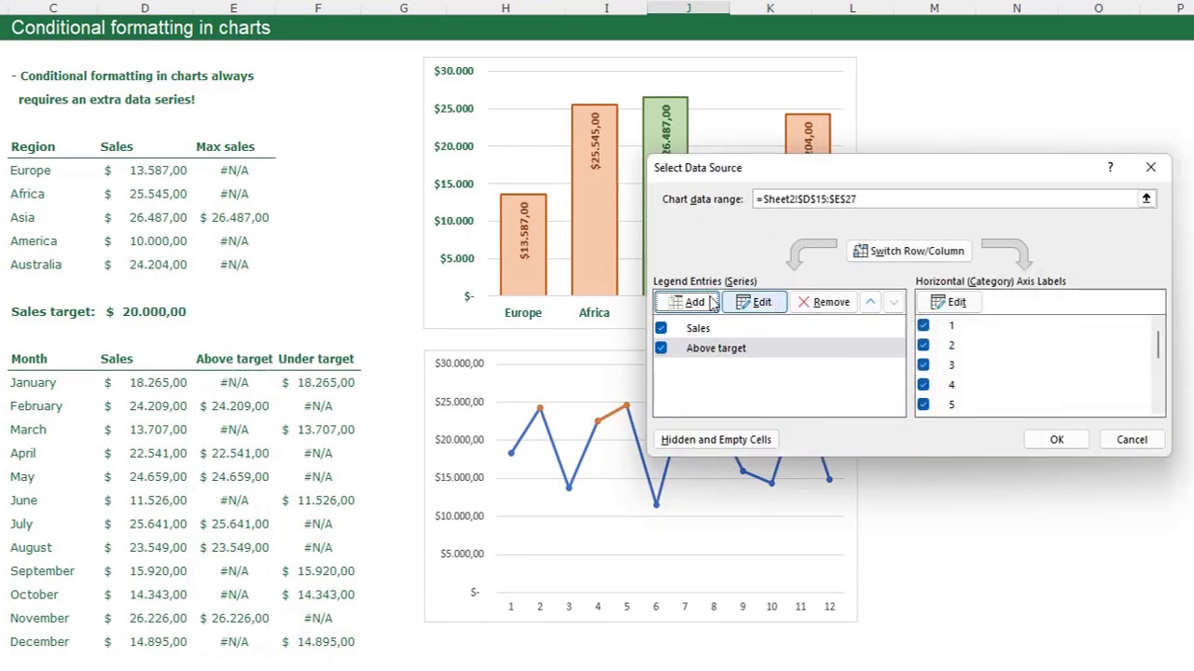
{"action": "left_click", "coordinate": [687, 329]}
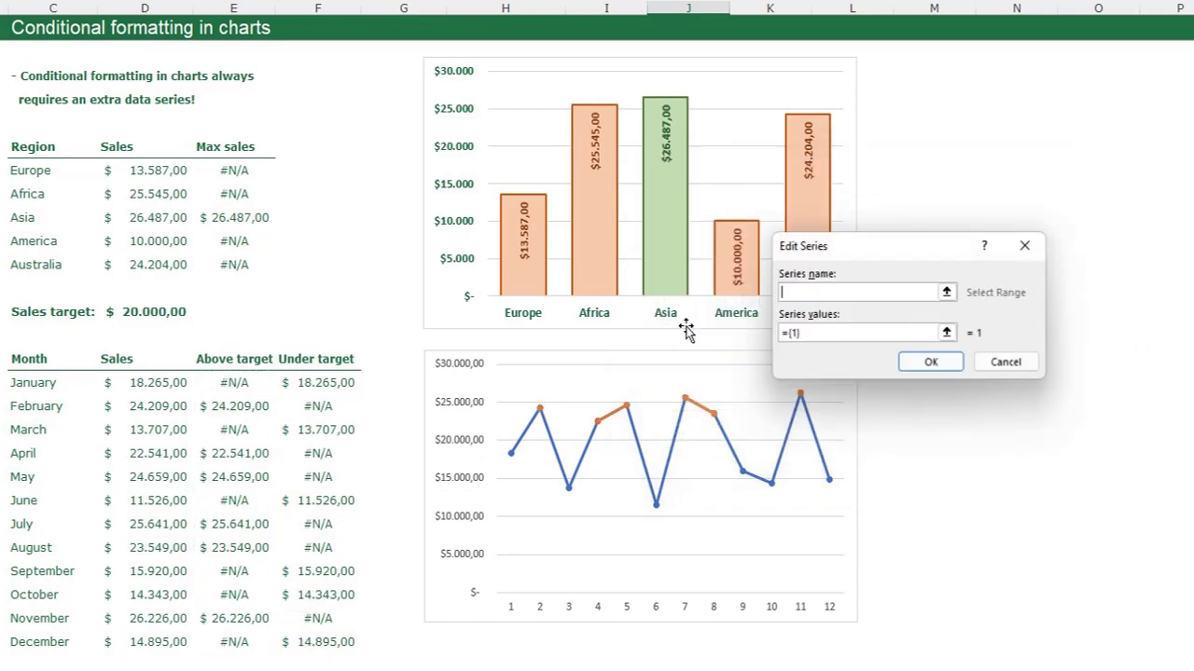
{"action": "left_click", "coordinate": [334, 359]}
{"action": "key", "text": "Tab"}
{"action": "left_click_drag", "start_coordinate": [334, 383], "coordinate": [353, 643]}
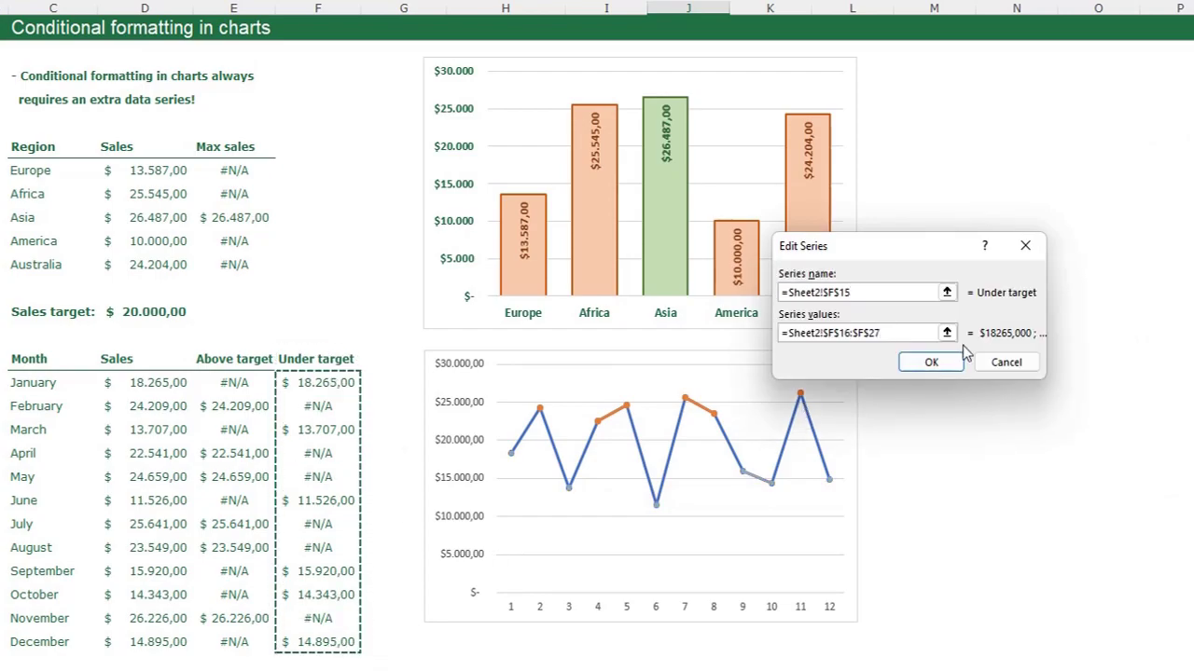
{"action": "left_click", "coordinate": [935, 364]}
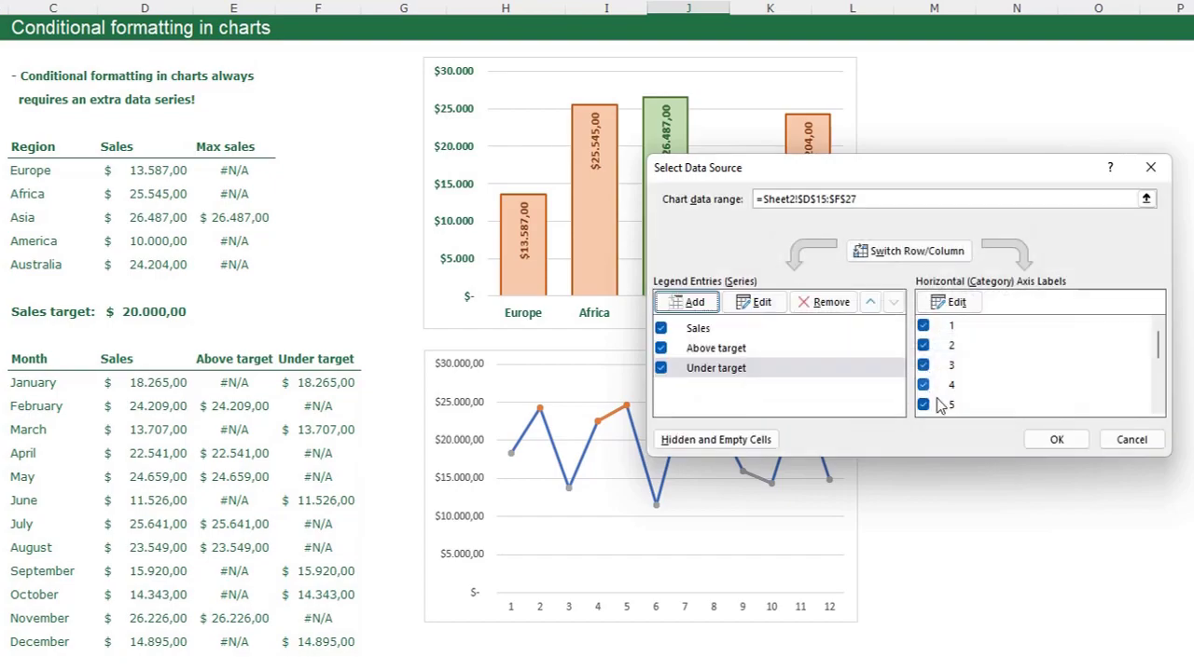
{"action": "left_click", "coordinate": [1052, 439]}
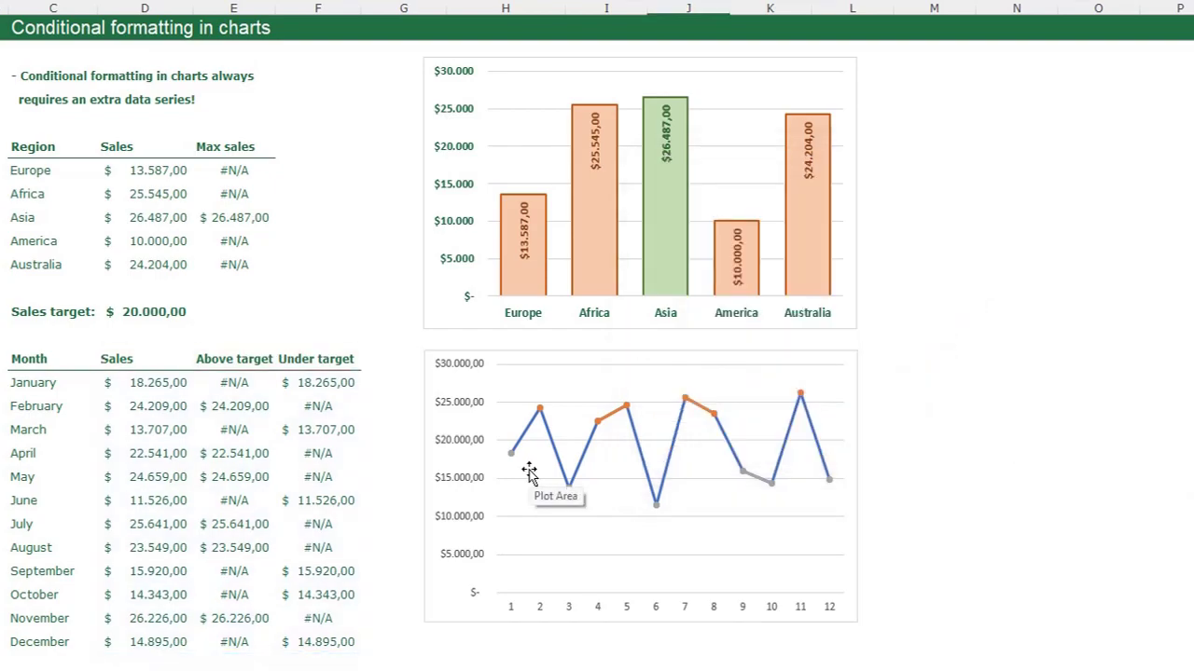
- Uncheck 'Show #N/A as an empty cell' in Hidden and Empty Cells settings
{"action": "right_click", "coordinate": [533, 466]}
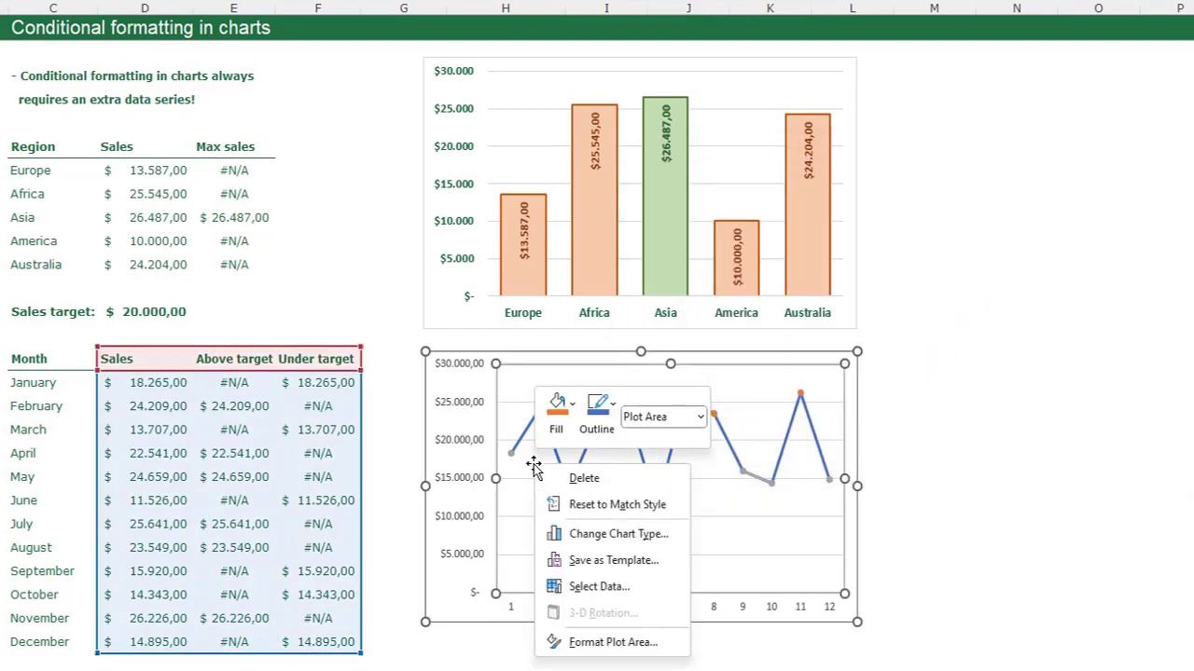
{"action": "left_click", "coordinate": [597, 583]}
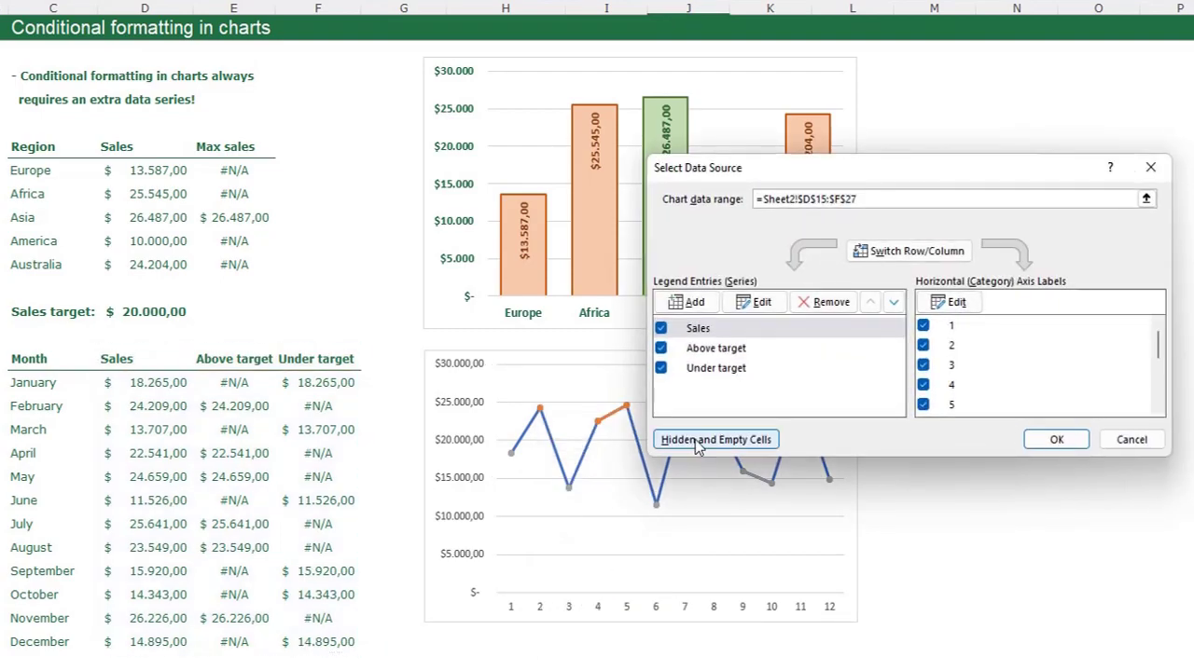
{"action": "left_click", "coordinate": [695, 439]}
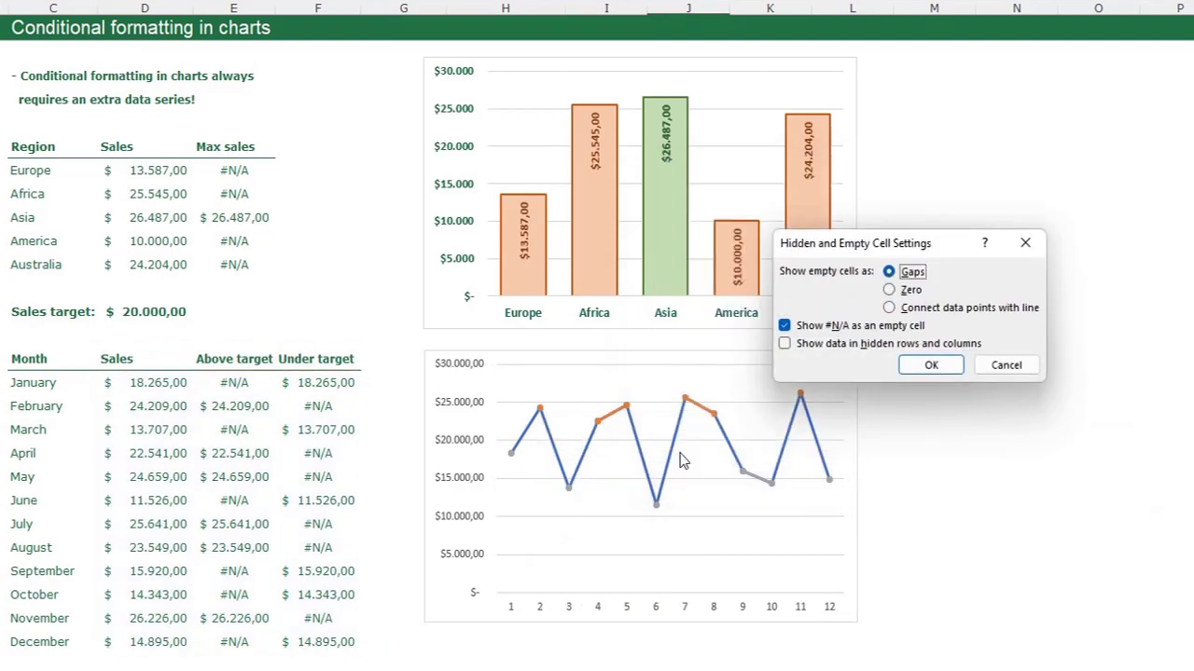
{"action": "left_click", "coordinate": [785, 326]}
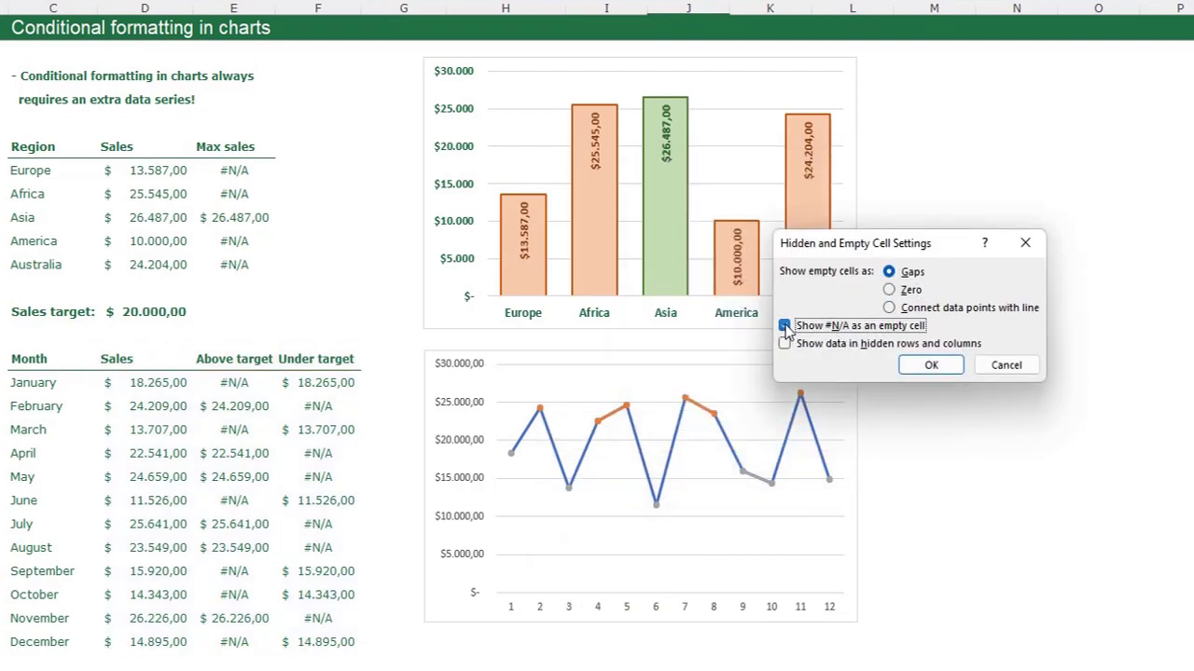
{"action": "left_click", "coordinate": [928, 366]}
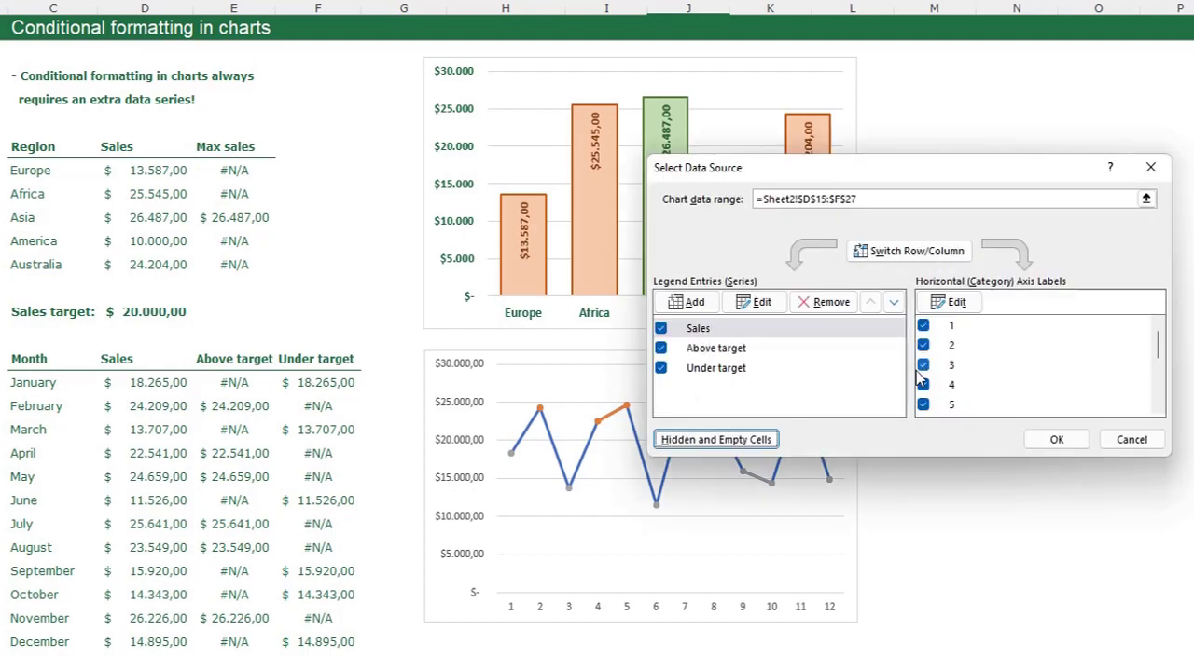
{"action": "left_click", "coordinate": [1056, 443]}
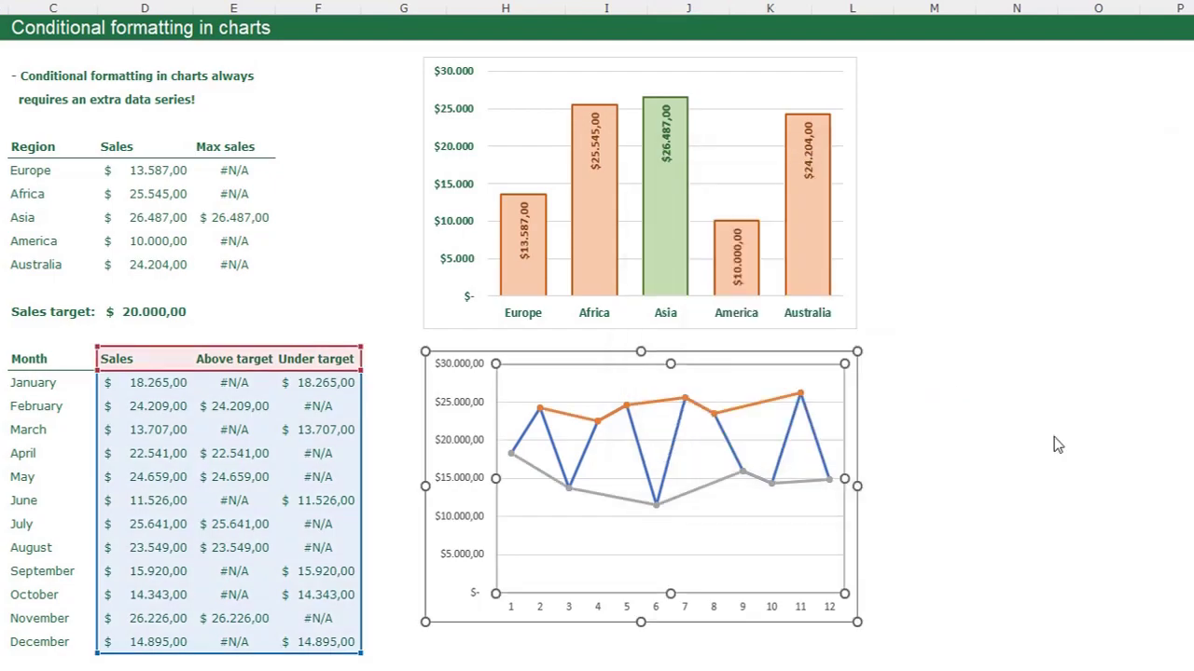
{"action": "left_click", "coordinate": [994, 480]}
{"action": "mouse_move", "coordinate": [562, 419]}
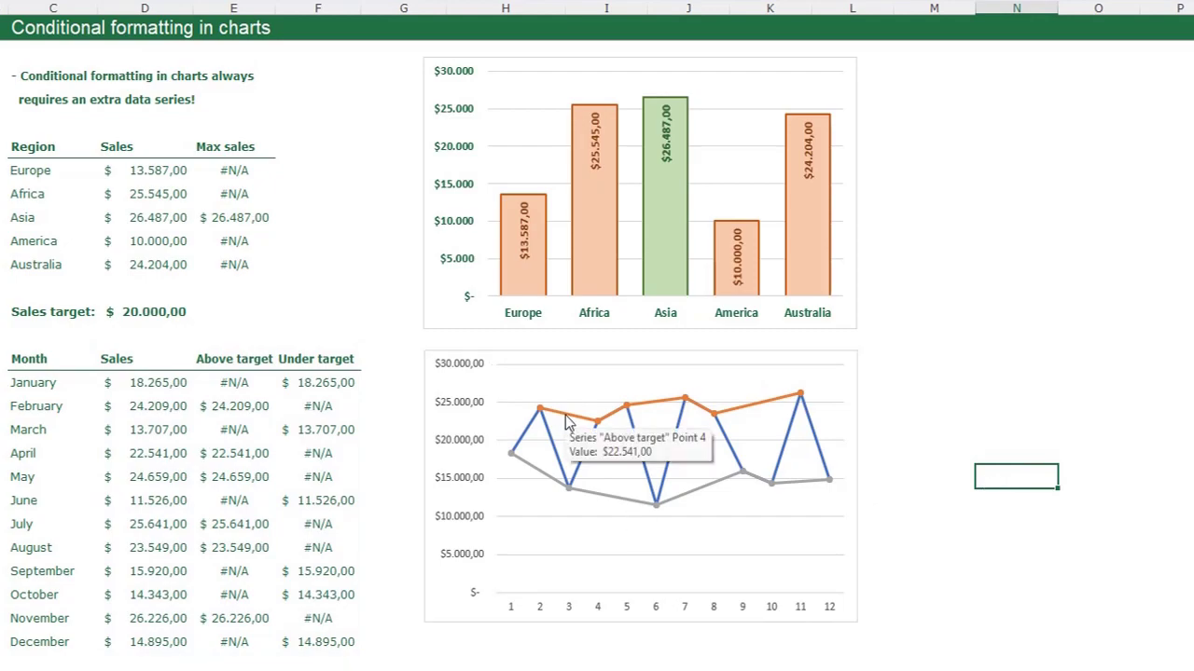
- Add data labels to the Above target series and make them bold
{"action": "left_click", "coordinate": [567, 415]}
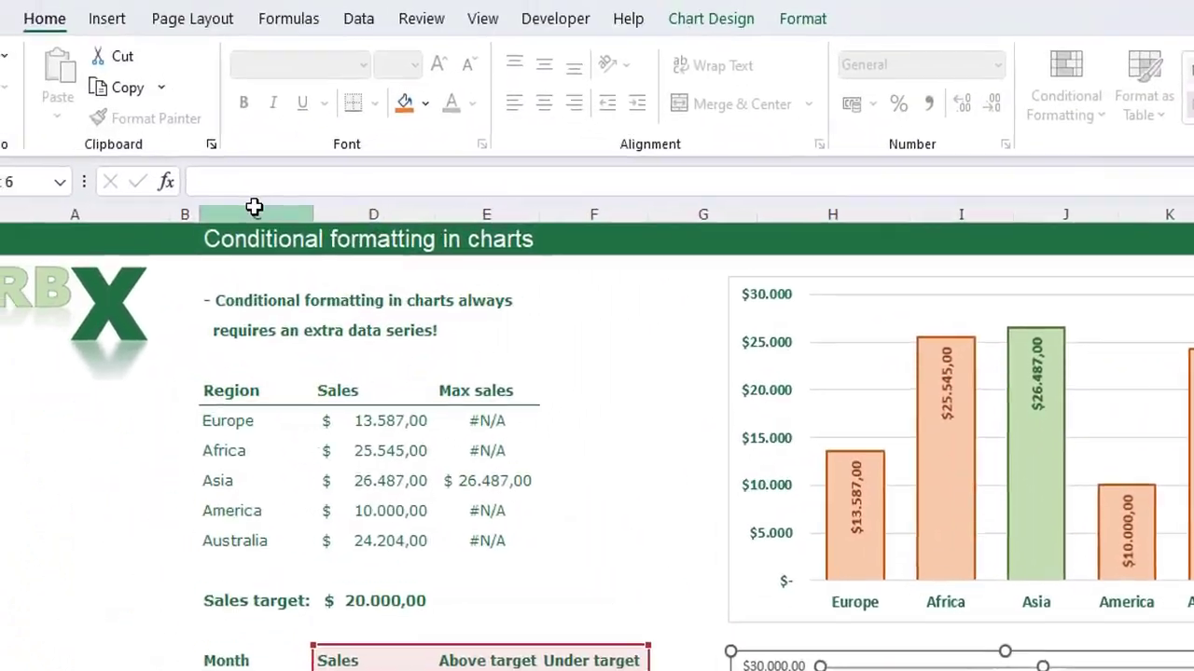
{"action": "left_click", "coordinate": [790, 12]}
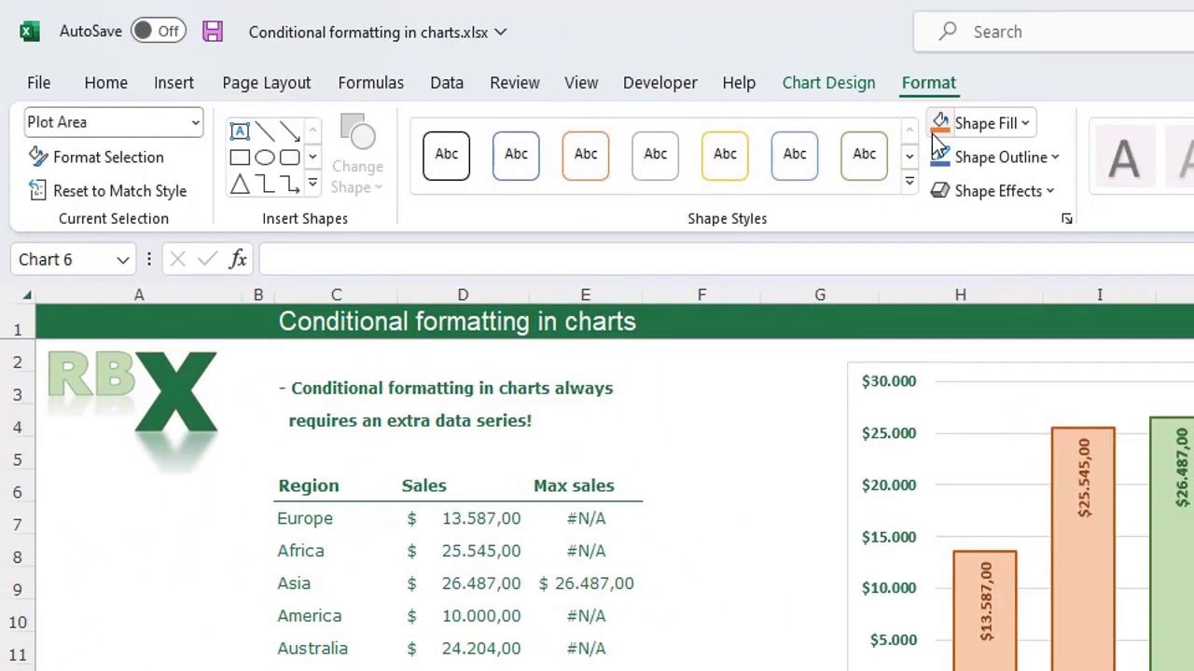
{"action": "left_click", "coordinate": [197, 122]}
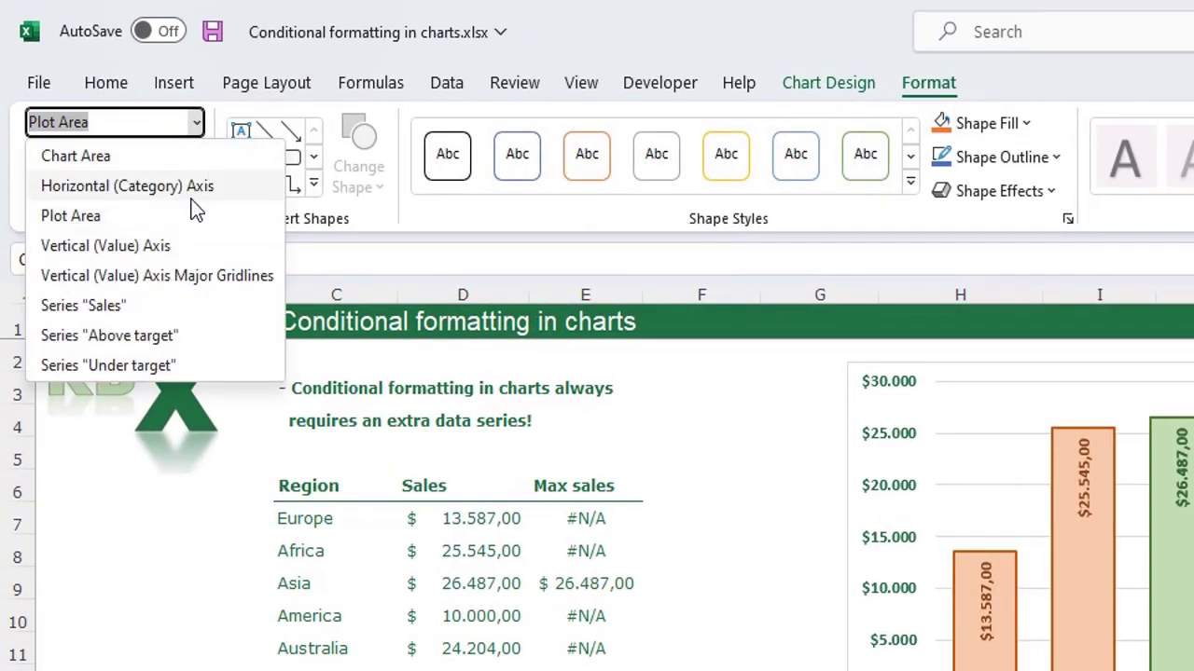
{"action": "left_click", "coordinate": [154, 337]}
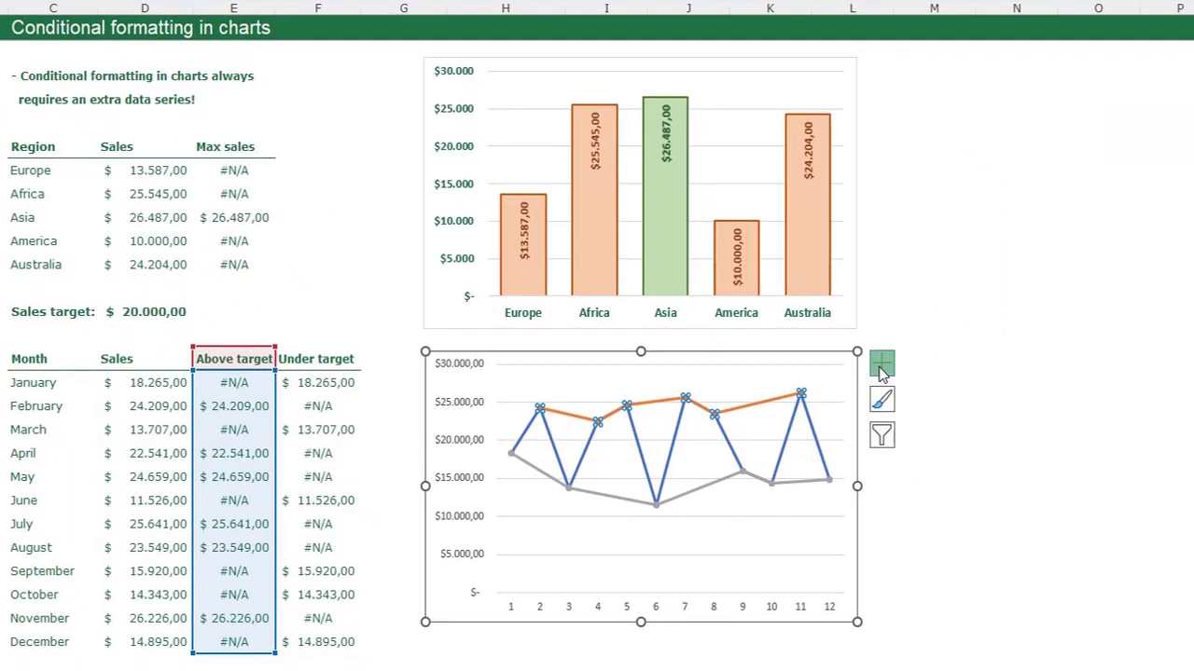
{"action": "left_click", "coordinate": [881, 362]}
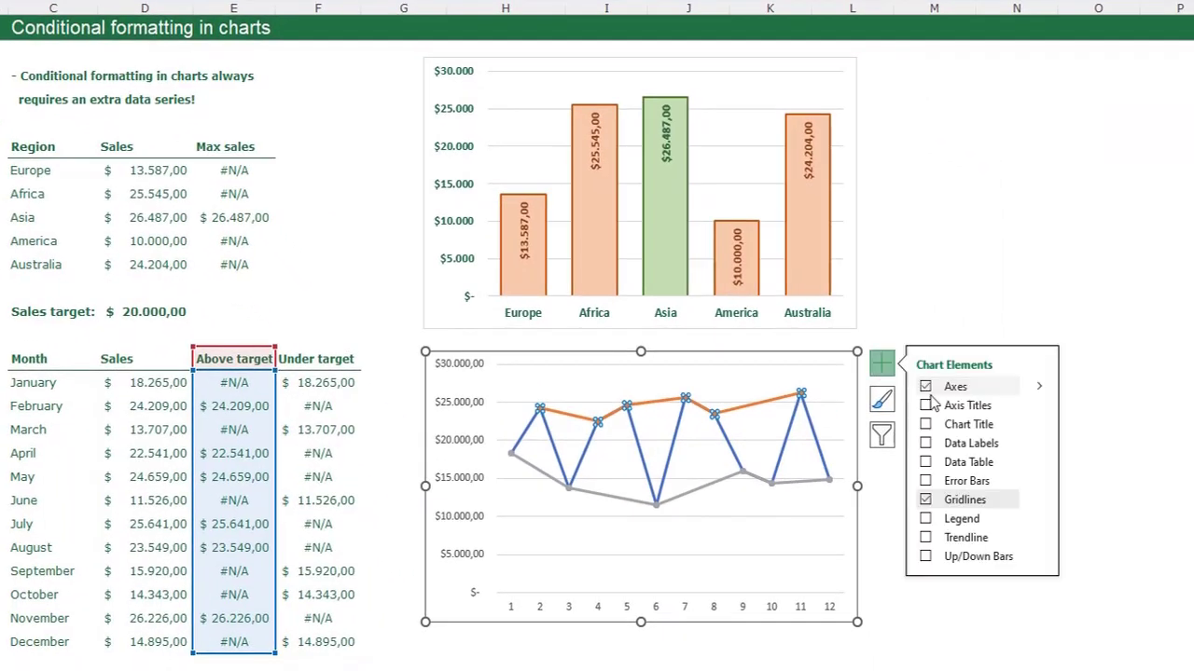
{"action": "left_click", "coordinate": [926, 444]}
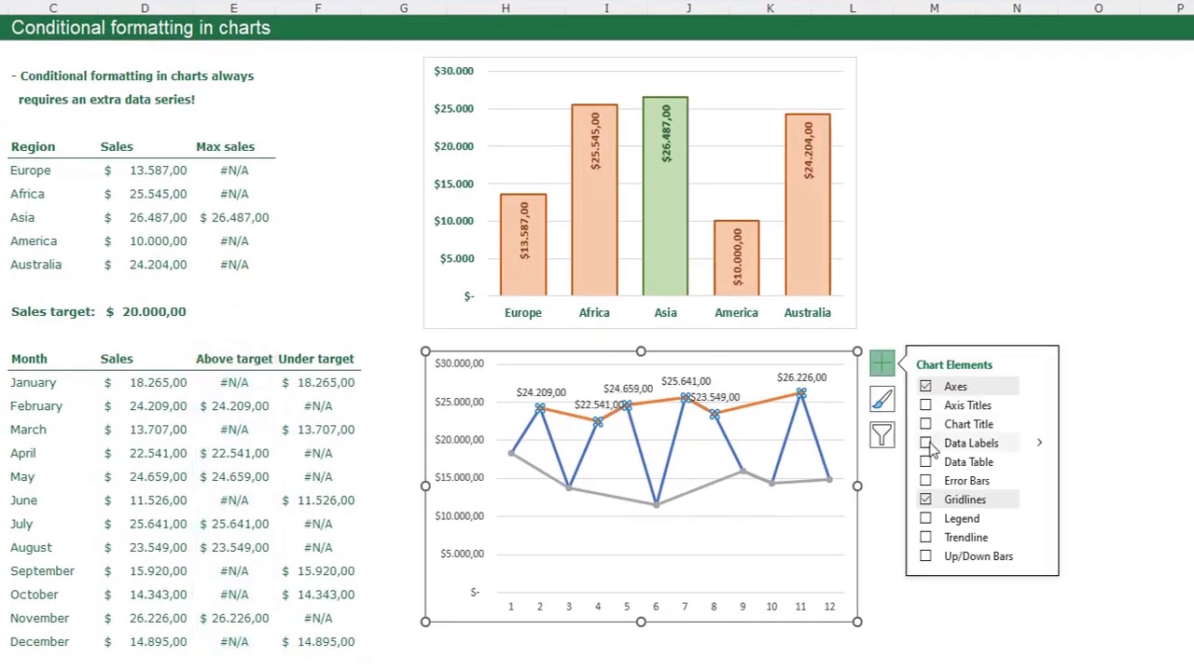
{"action": "left_click", "coordinate": [543, 393]}
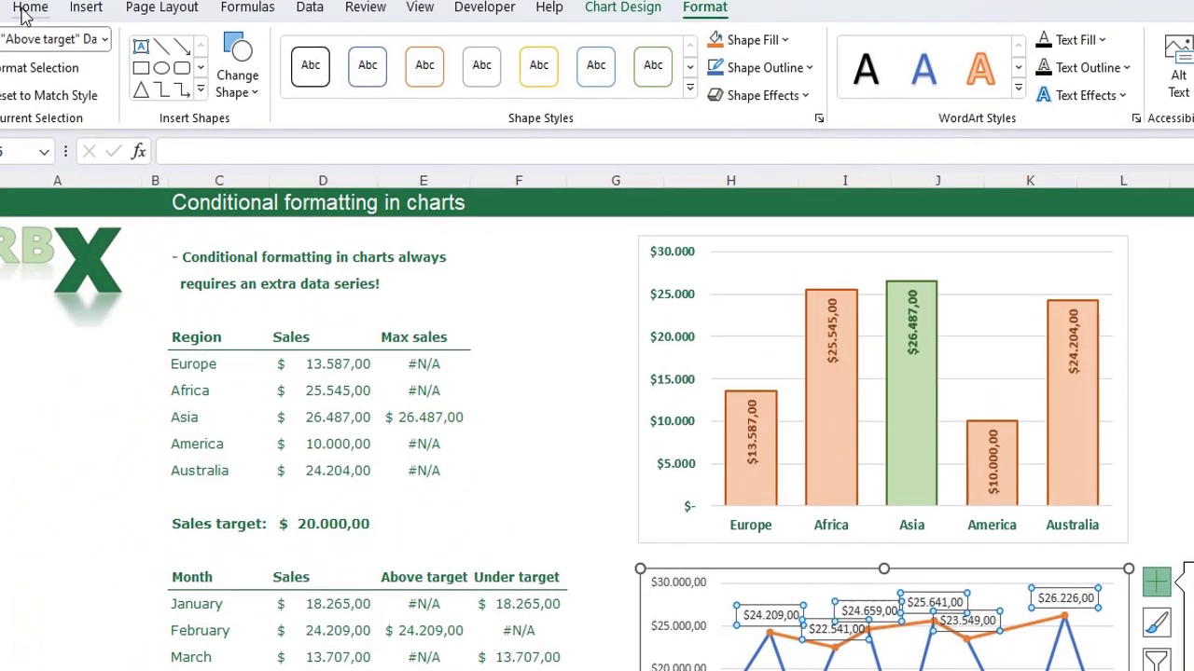
{"action": "left_click", "coordinate": [24, 7]}
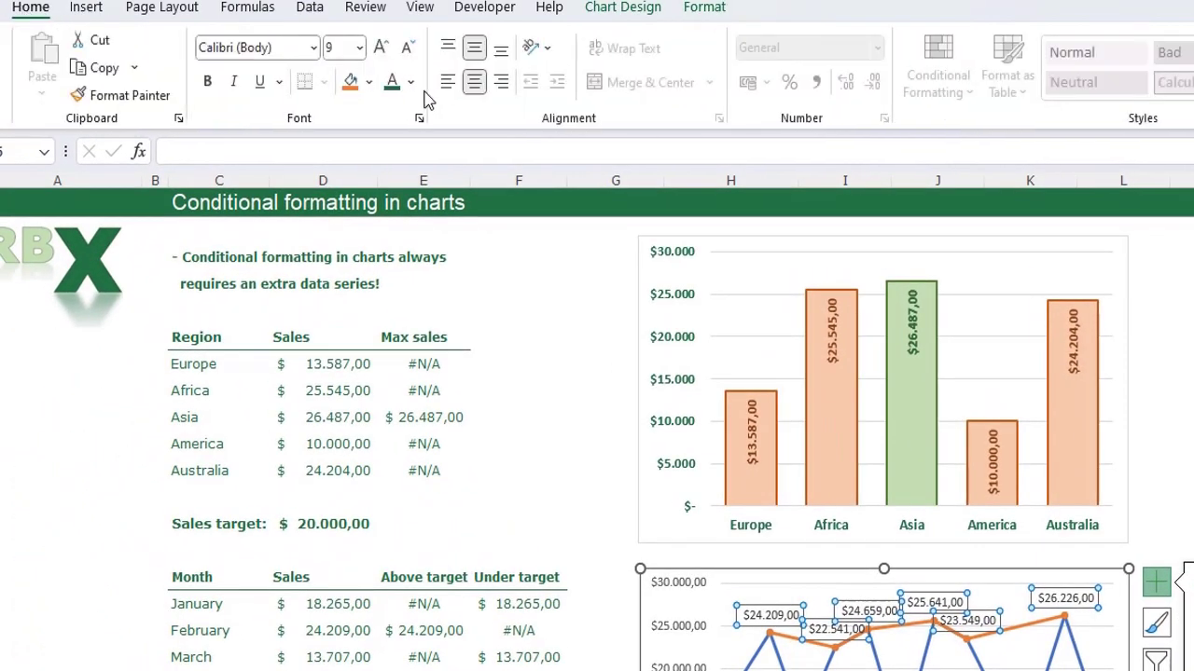
{"action": "left_click", "coordinate": [209, 86]}
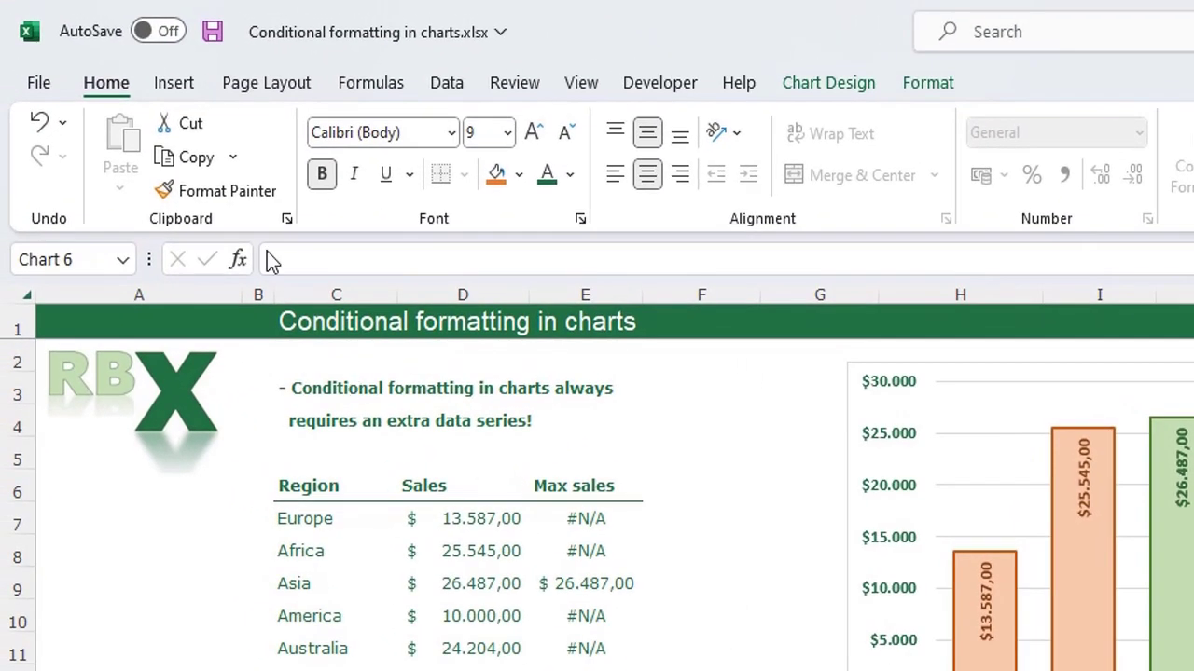
- Add data labels to the Under target series
{"action": "left_click", "coordinate": [926, 86]}
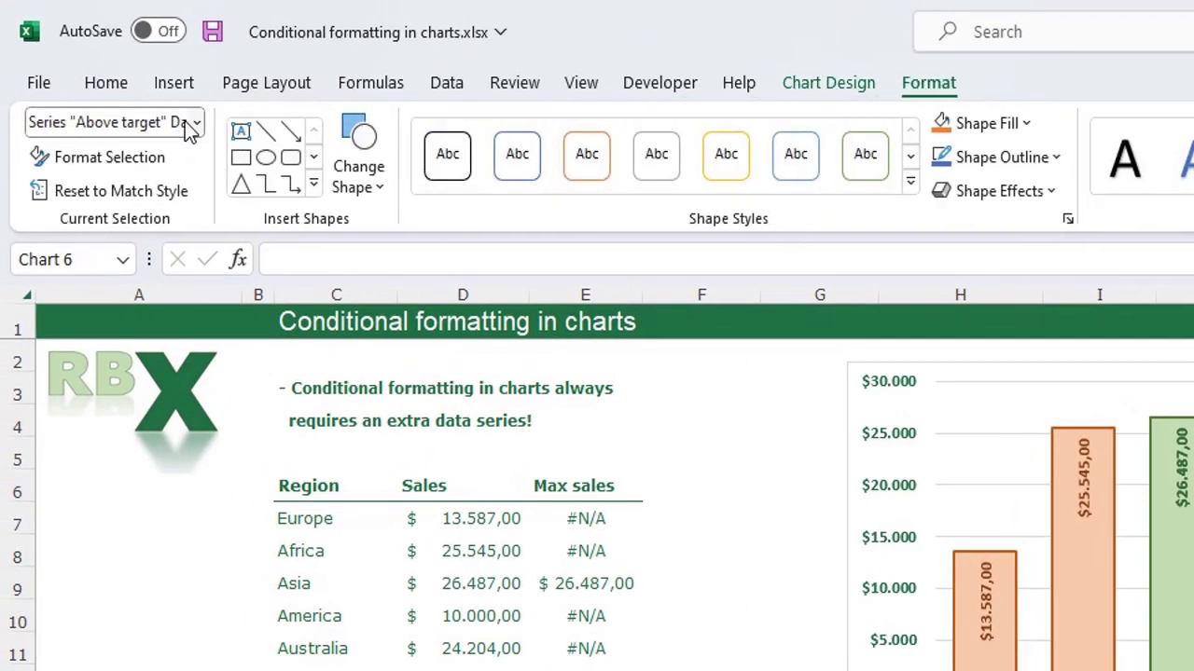
{"action": "left_click", "coordinate": [193, 129]}
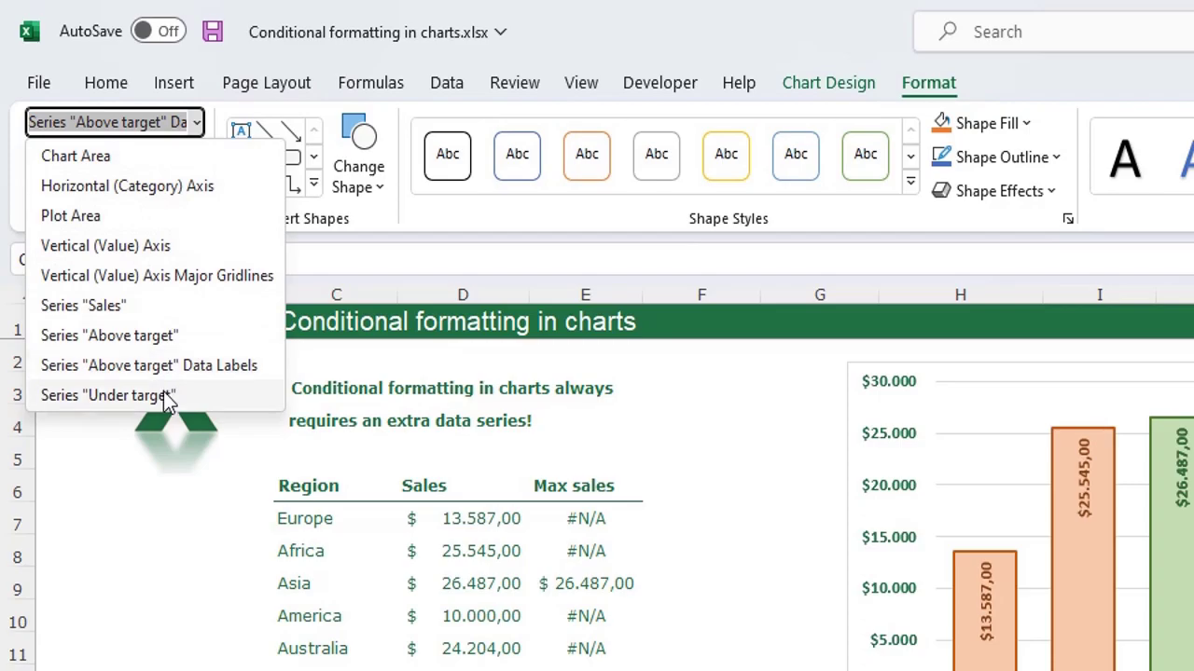
{"action": "left_click", "coordinate": [168, 395]}
{"action": "left_click", "coordinate": [1150, 553]}
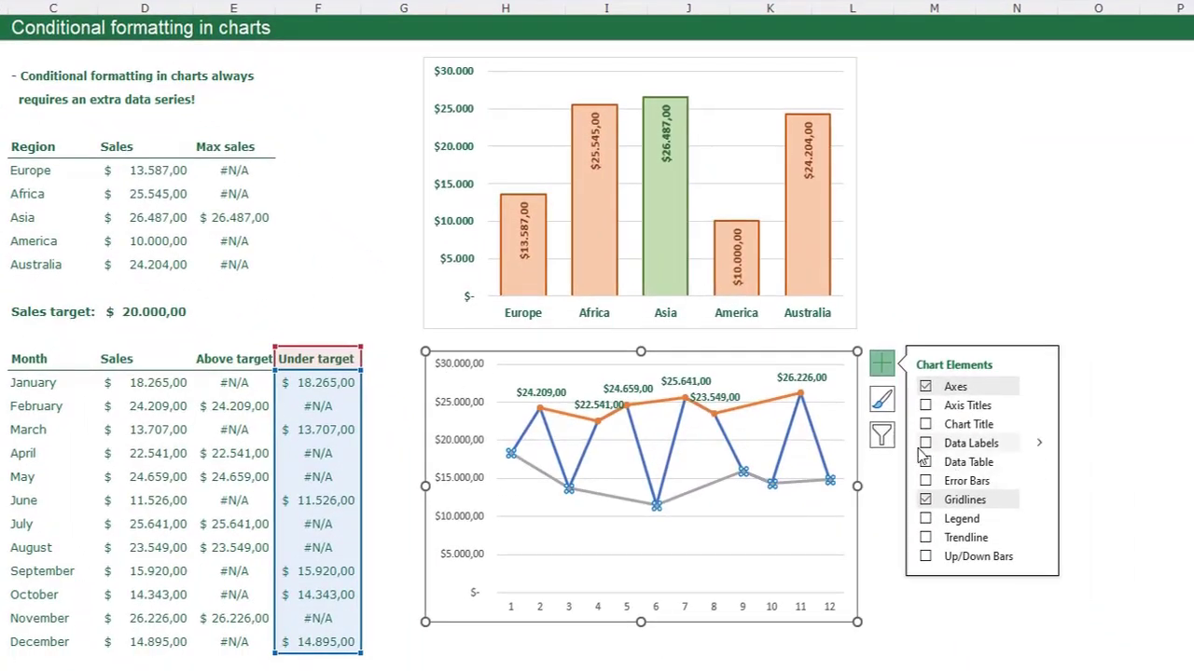
{"action": "left_click", "coordinate": [925, 443]}
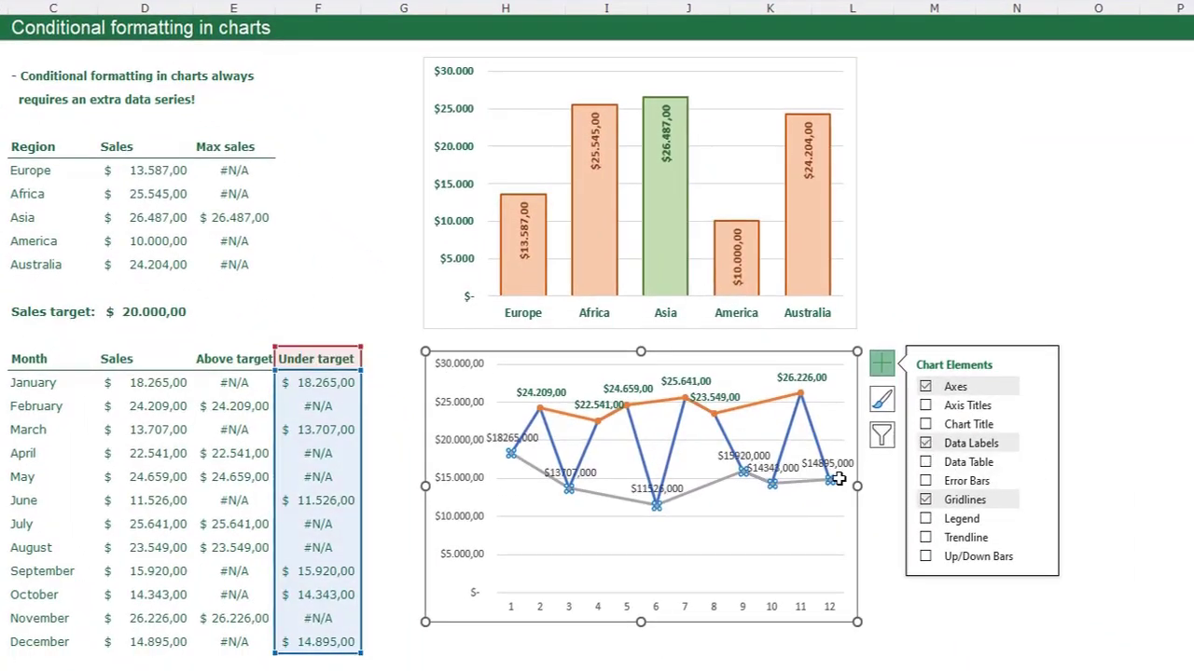
- Make the Under target data labels red and bold
{"action": "left_click", "coordinate": [641, 489]}
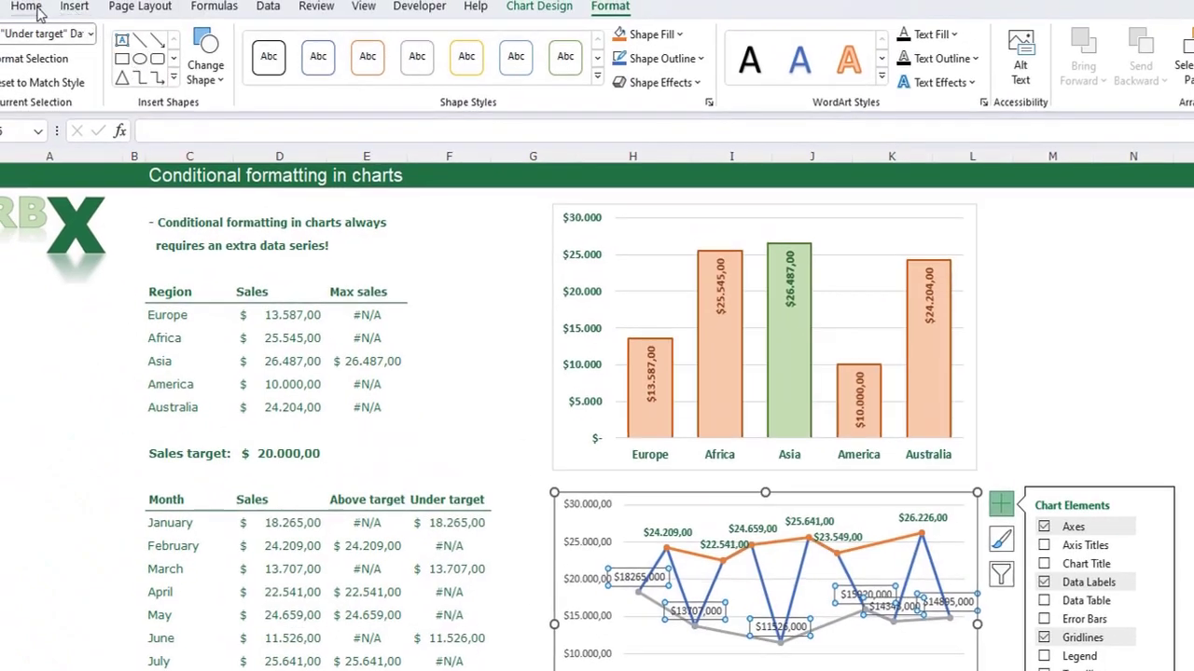
{"action": "left_click", "coordinate": [28, 7]}
{"action": "left_click", "coordinate": [355, 71]}
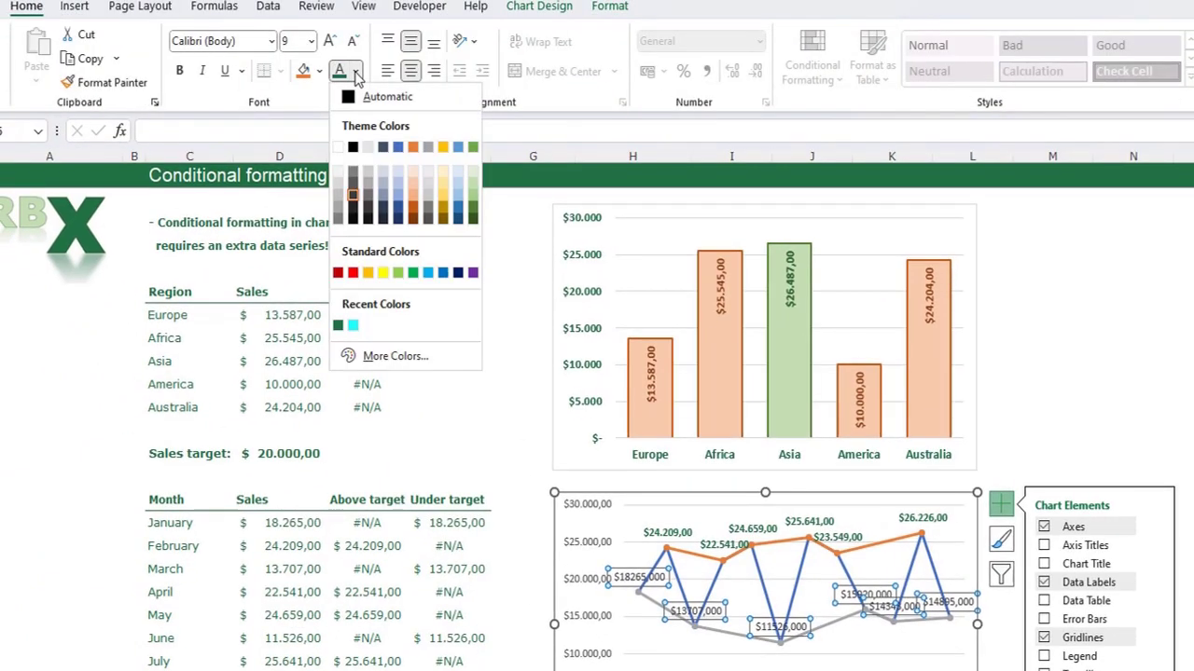
{"action": "left_click", "coordinate": [353, 272]}
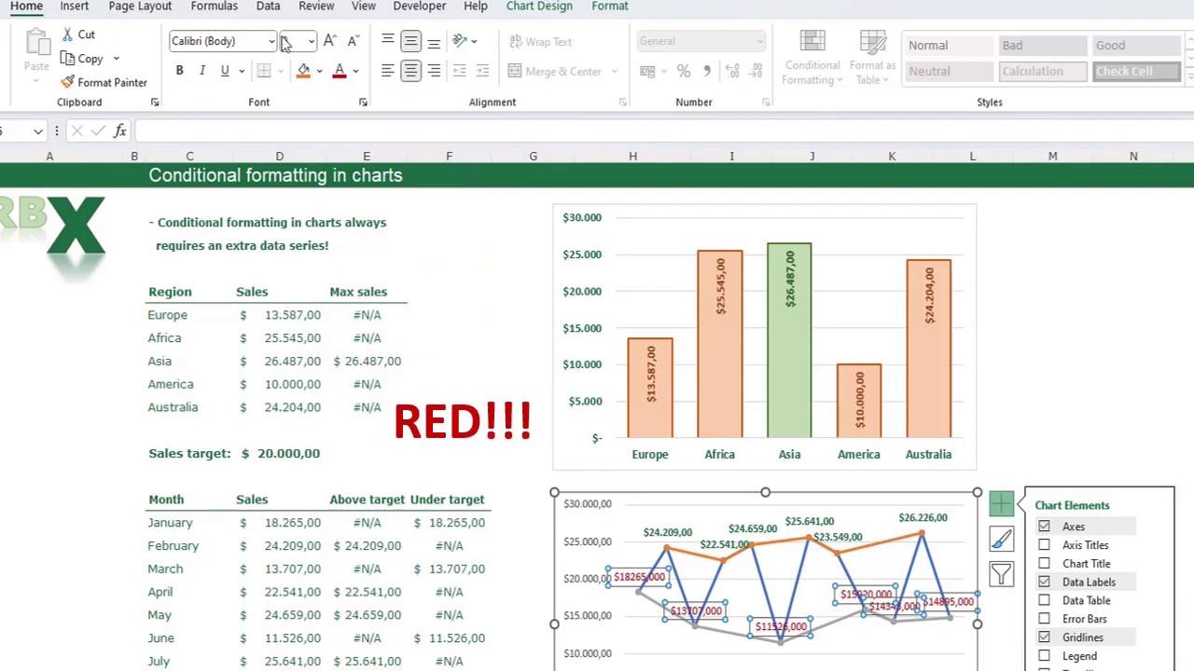
{"action": "key", "text": "ctrl+b"}
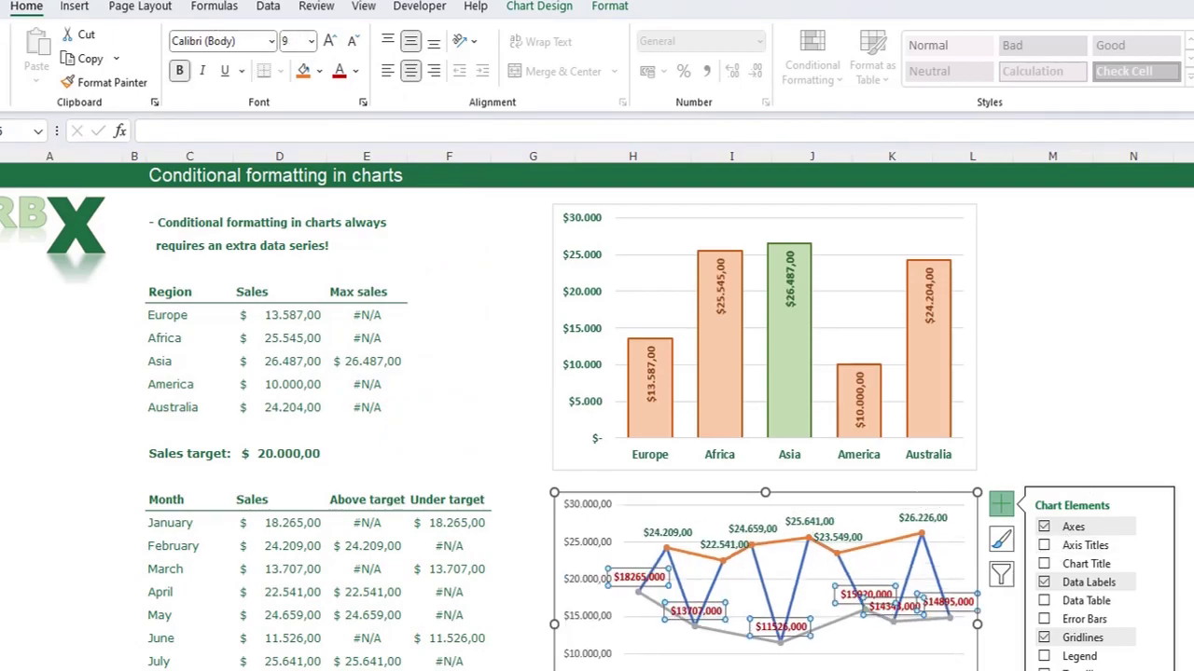
{"action": "left_click", "coordinate": [692, 554]}
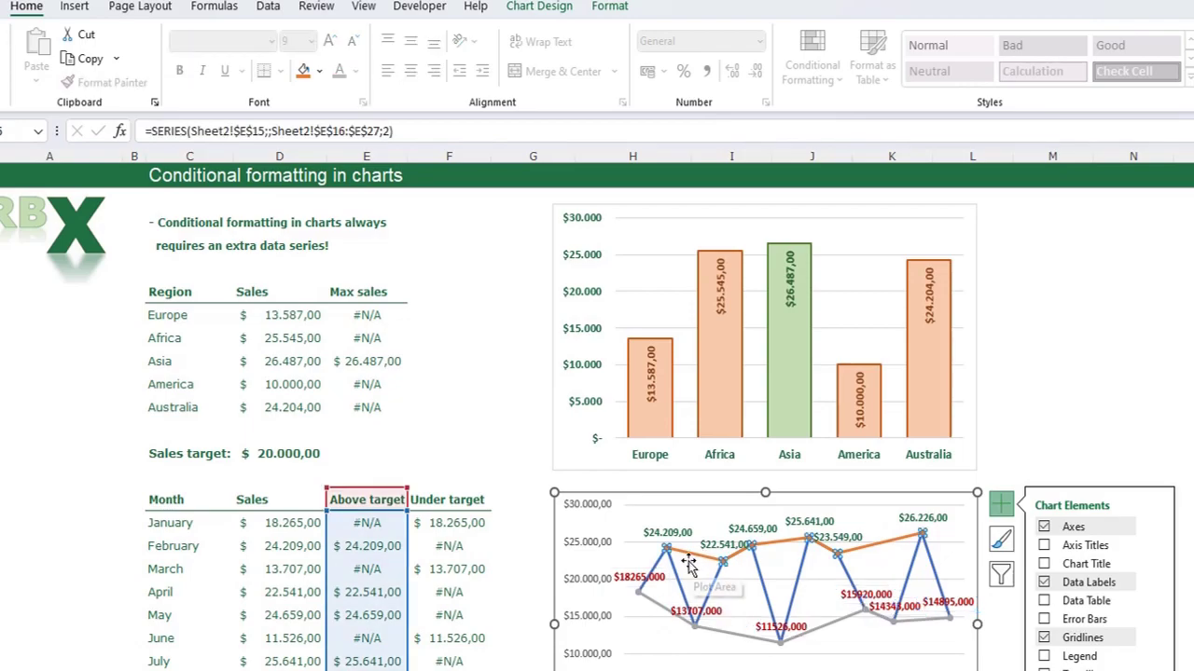
- Set the Above target and Under target series lines to No line, keeping markers
{"action": "double_click", "coordinate": [688, 560]}
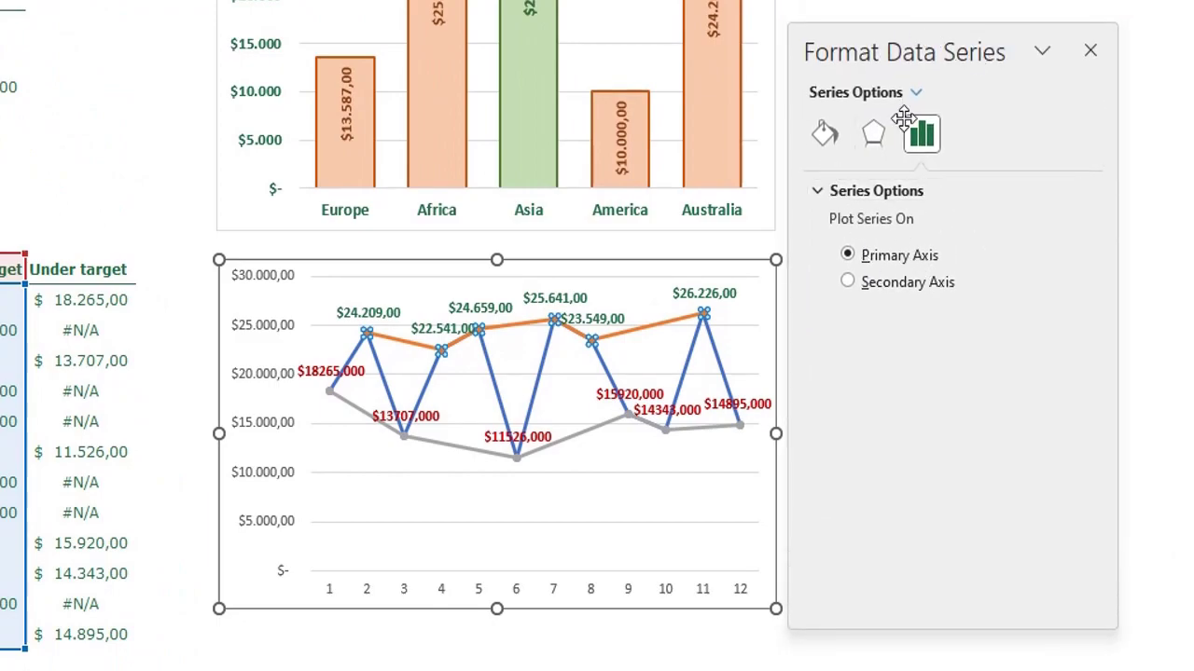
{"action": "left_click", "coordinate": [824, 135]}
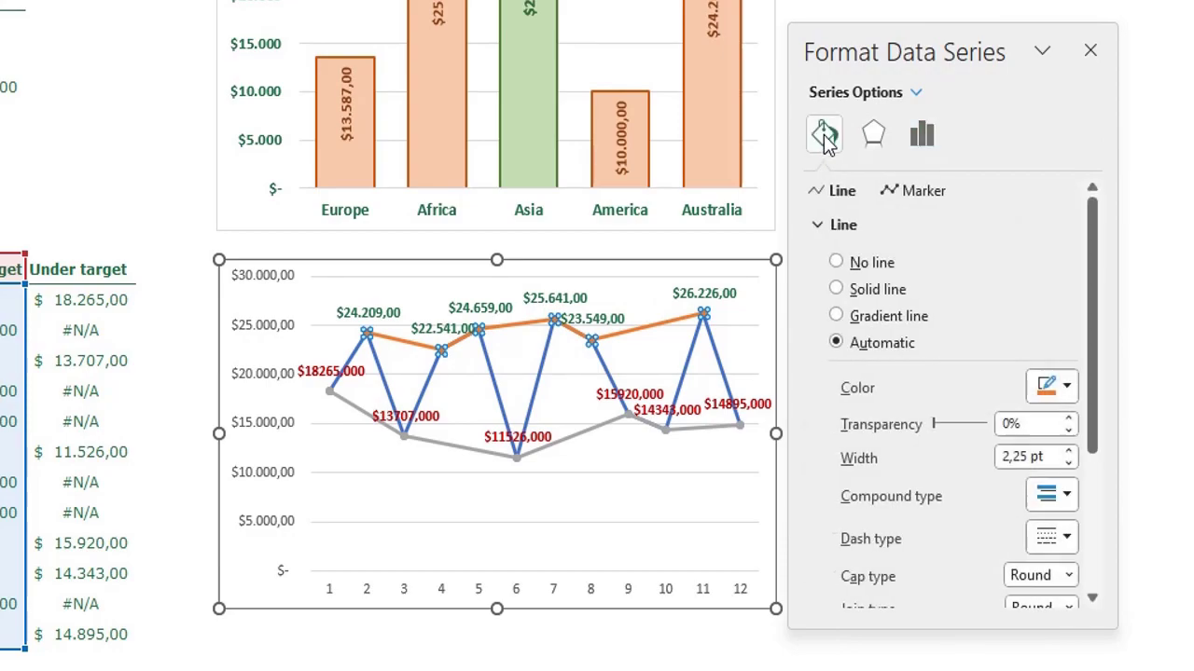
{"action": "left_click", "coordinate": [858, 268]}
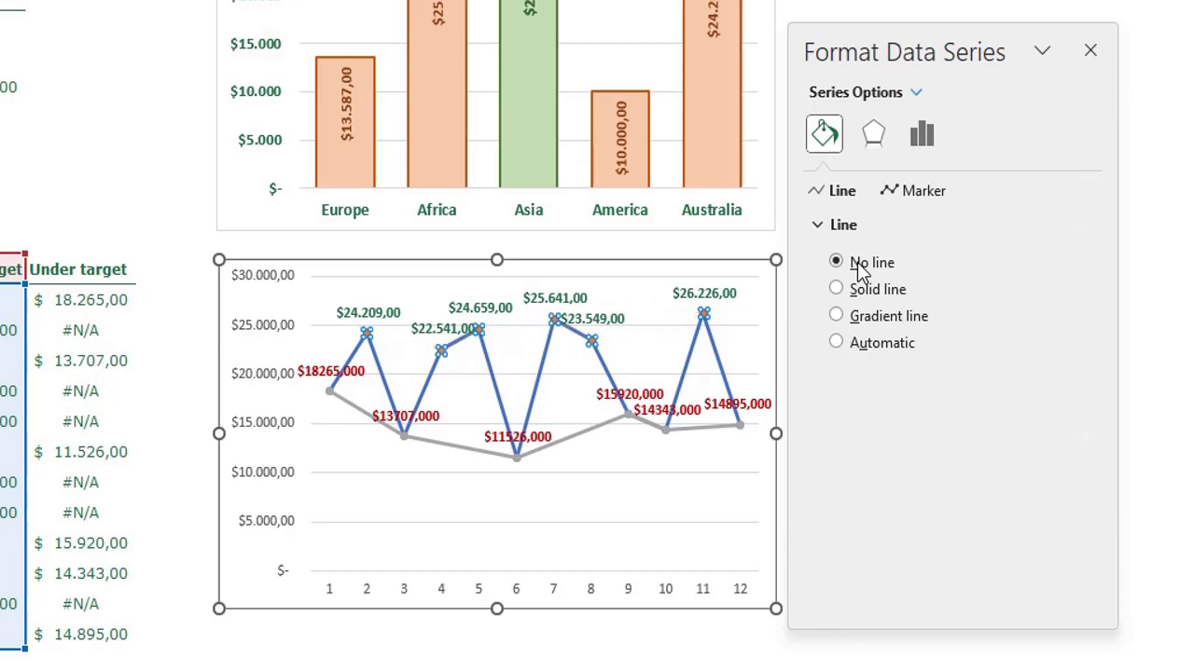
{"action": "left_click", "coordinate": [360, 408]}
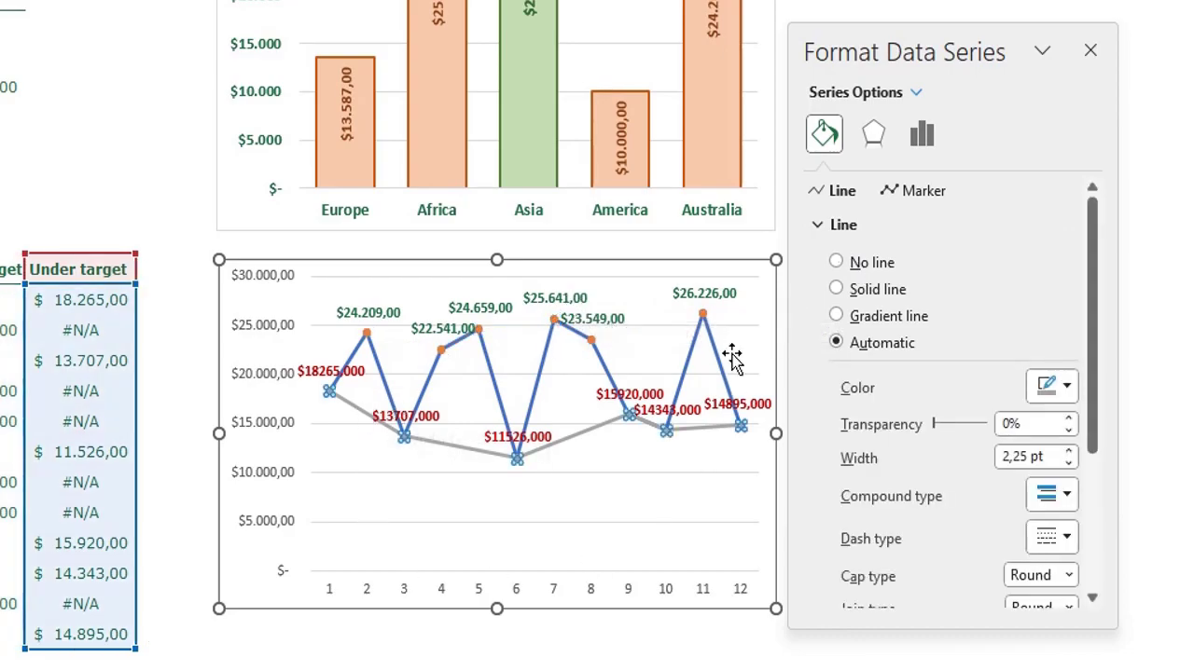
{"action": "left_click", "coordinate": [873, 265]}
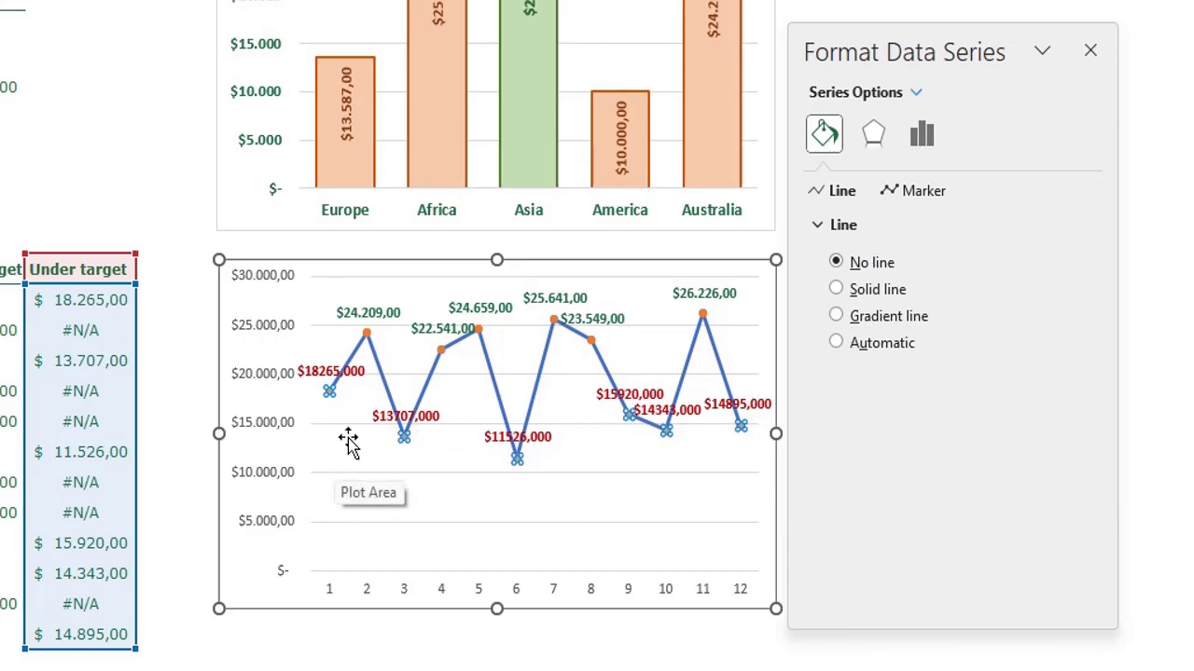
{"action": "left_click", "coordinate": [358, 372]}
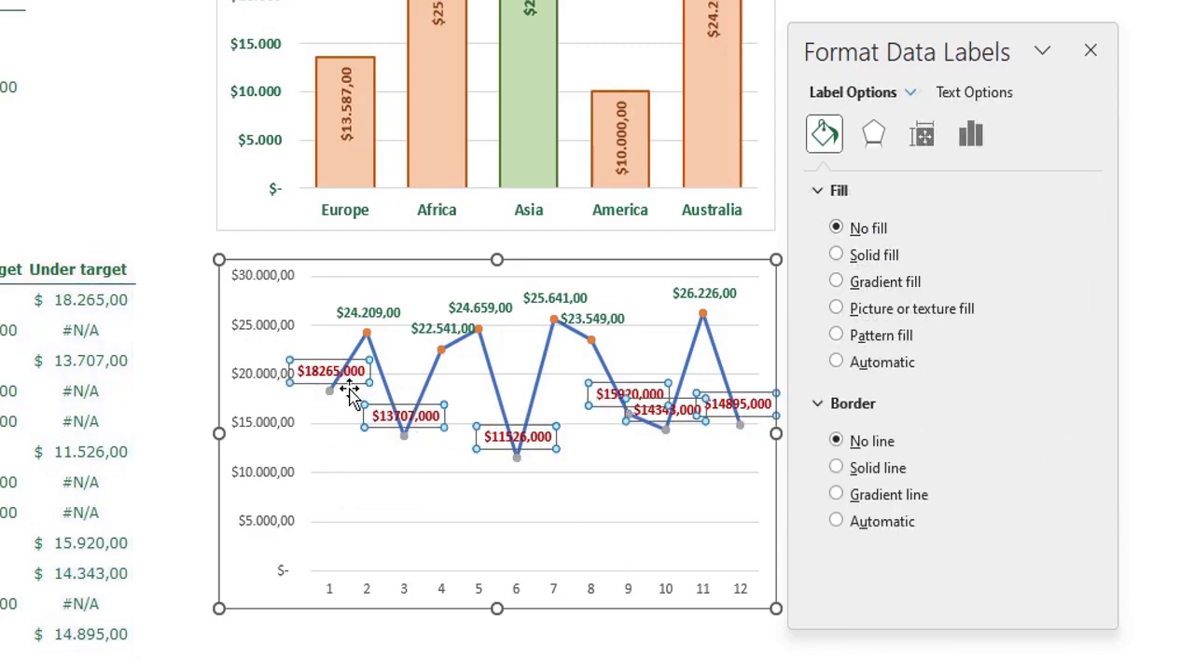
- Place the red Under target labels below their points as US-dollar currency with 0 decimals
{"action": "left_click", "coordinate": [971, 134]}
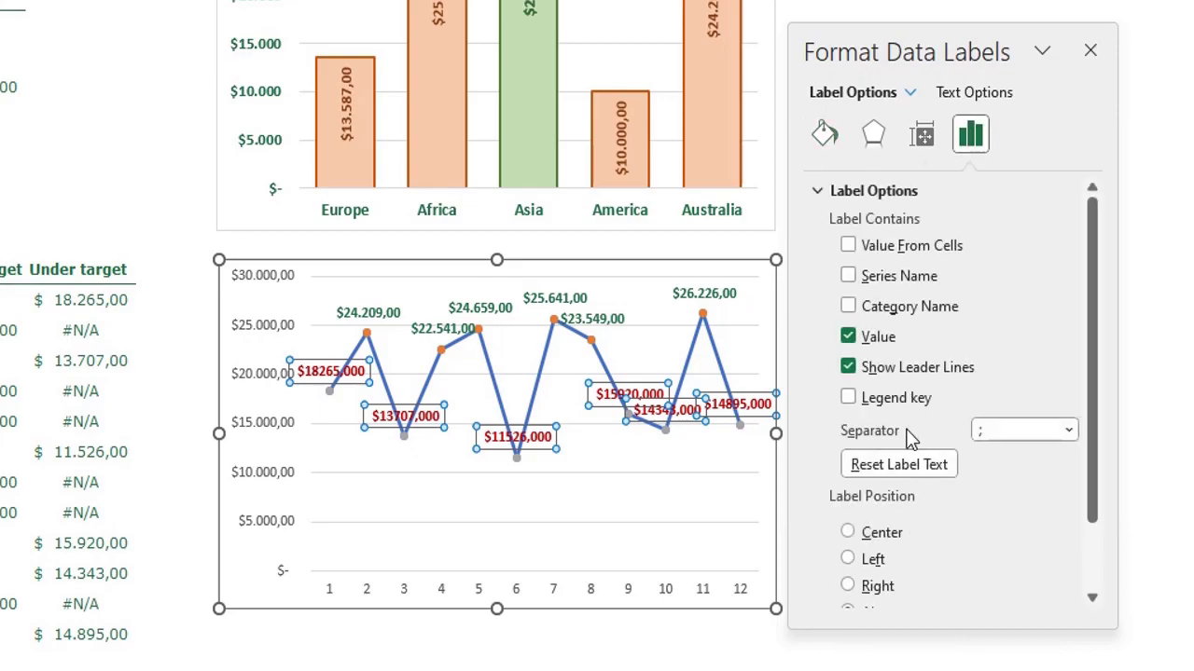
{"action": "scroll", "coordinate": [909, 438], "scroll_direction": "down", "scroll_amount": 2}
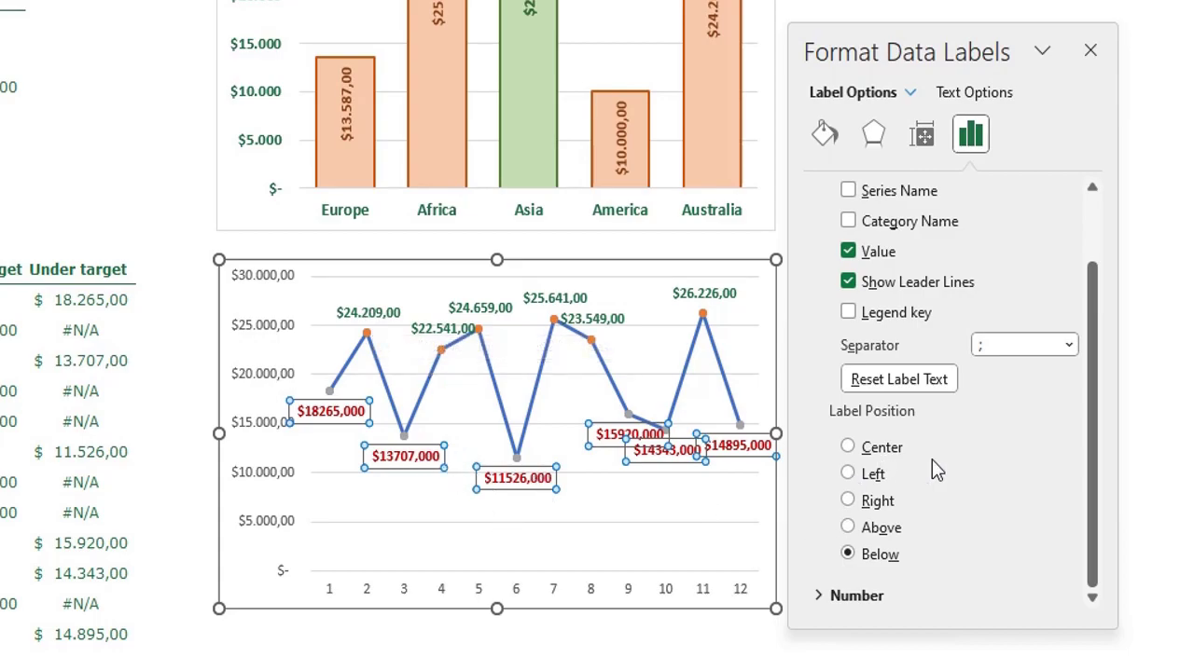
{"action": "left_click", "coordinate": [844, 599]}
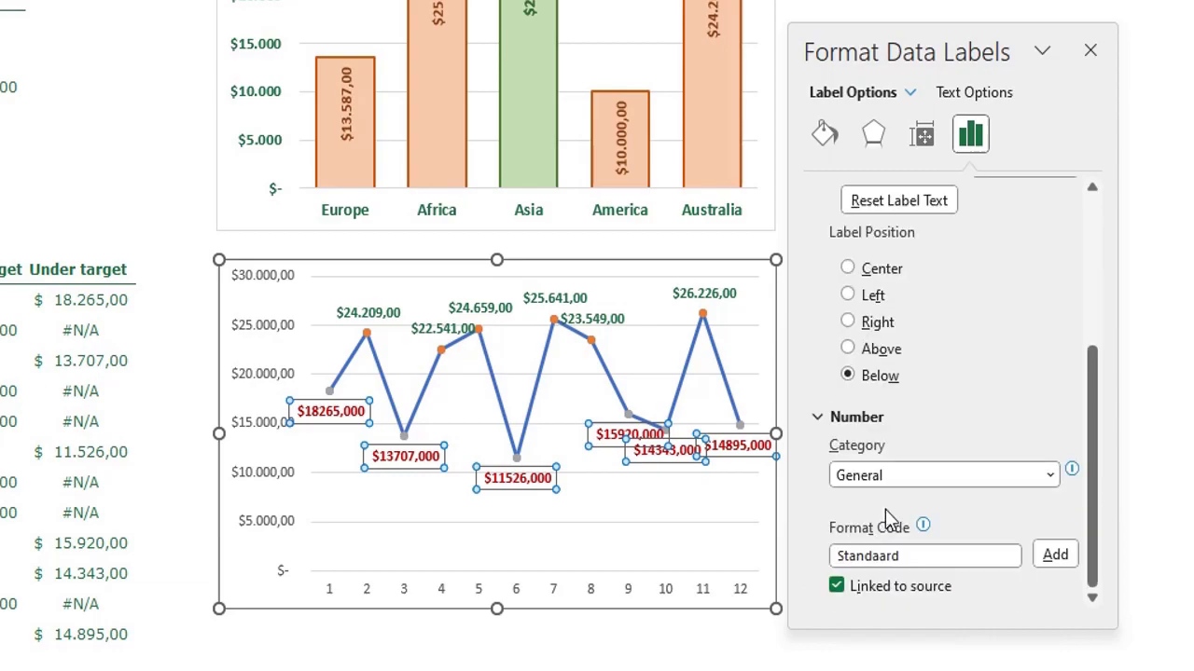
{"action": "left_click", "coordinate": [906, 477]}
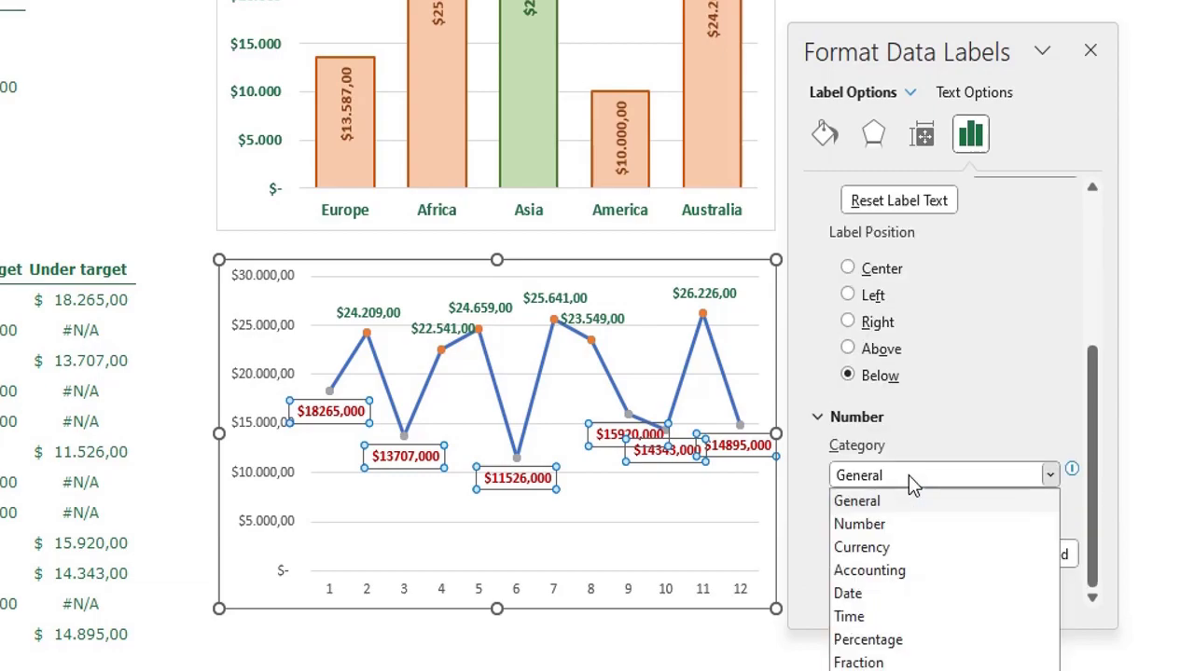
{"action": "left_click", "coordinate": [890, 547]}
{"action": "scroll", "coordinate": [912, 527], "scroll_direction": "down", "scroll_amount": 2}
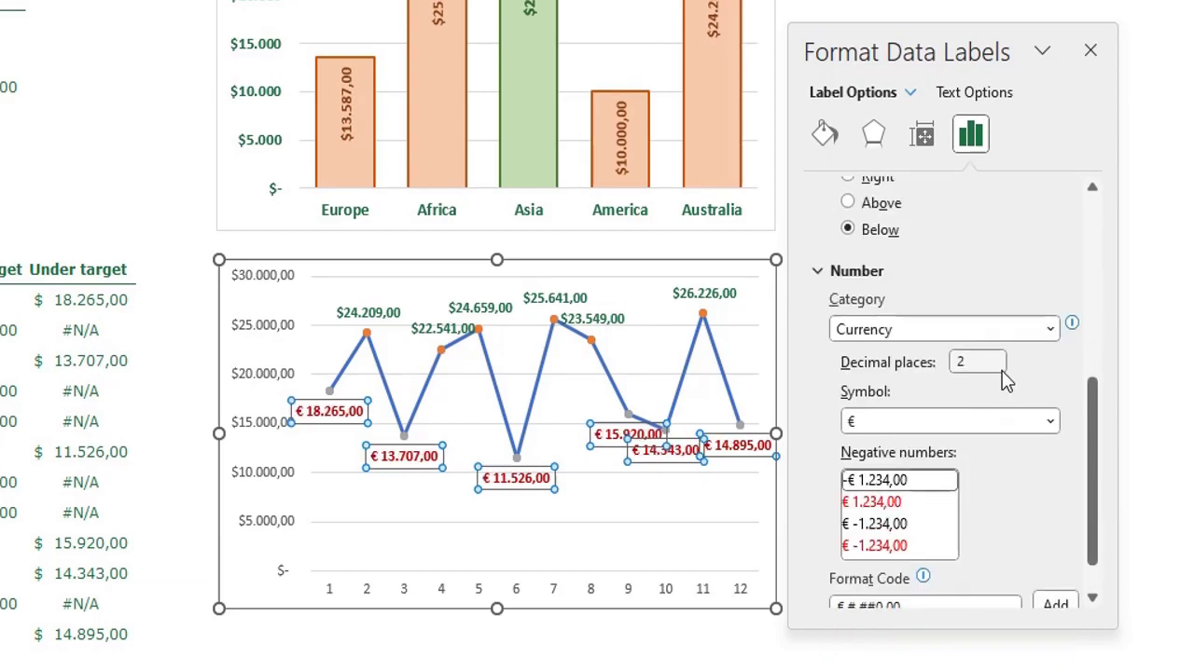
{"action": "left_click", "coordinate": [965, 364]}
{"action": "type", "text": "0"}
{"action": "left_click", "coordinate": [851, 421]}
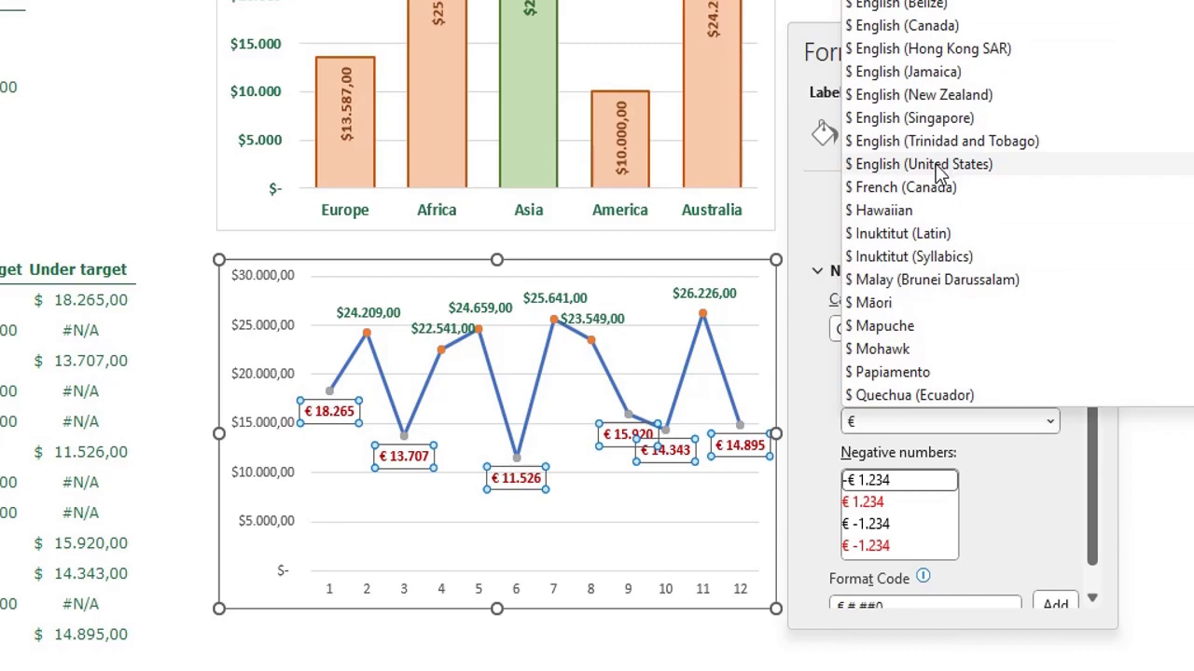
{"action": "left_click", "coordinate": [940, 164]}
- Format the green Above target labels as US-dollar currency with 0 decimal places
{"action": "left_click", "coordinate": [366, 312]}
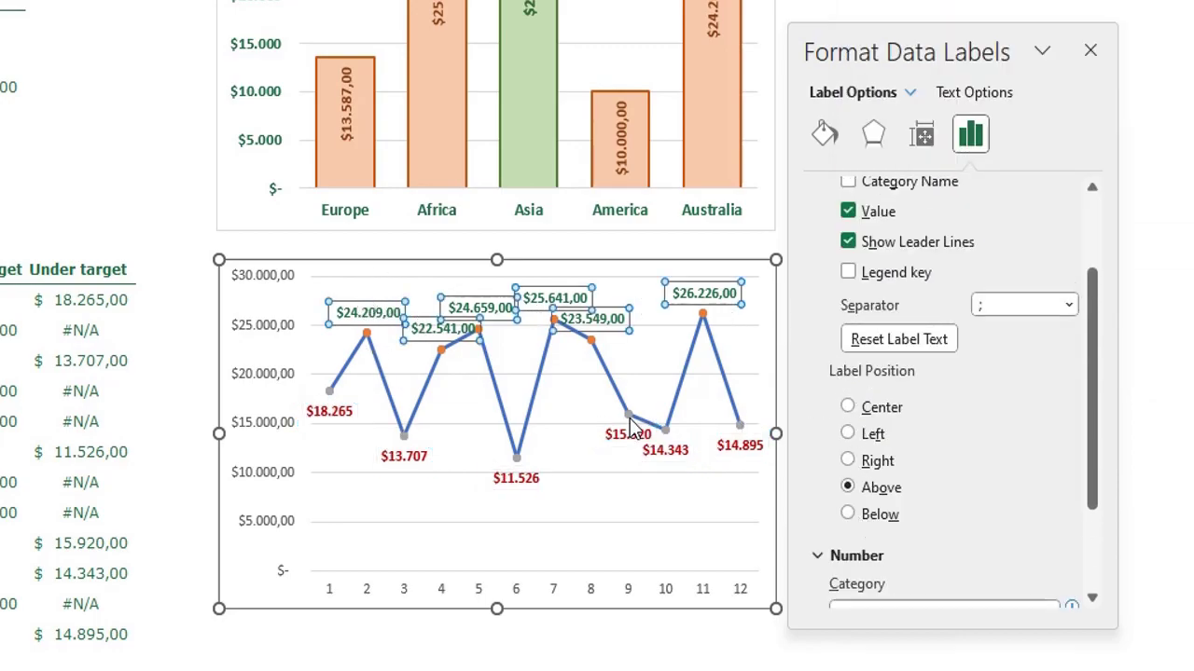
{"action": "scroll", "coordinate": [898, 465], "scroll_direction": "down", "scroll_amount": 3}
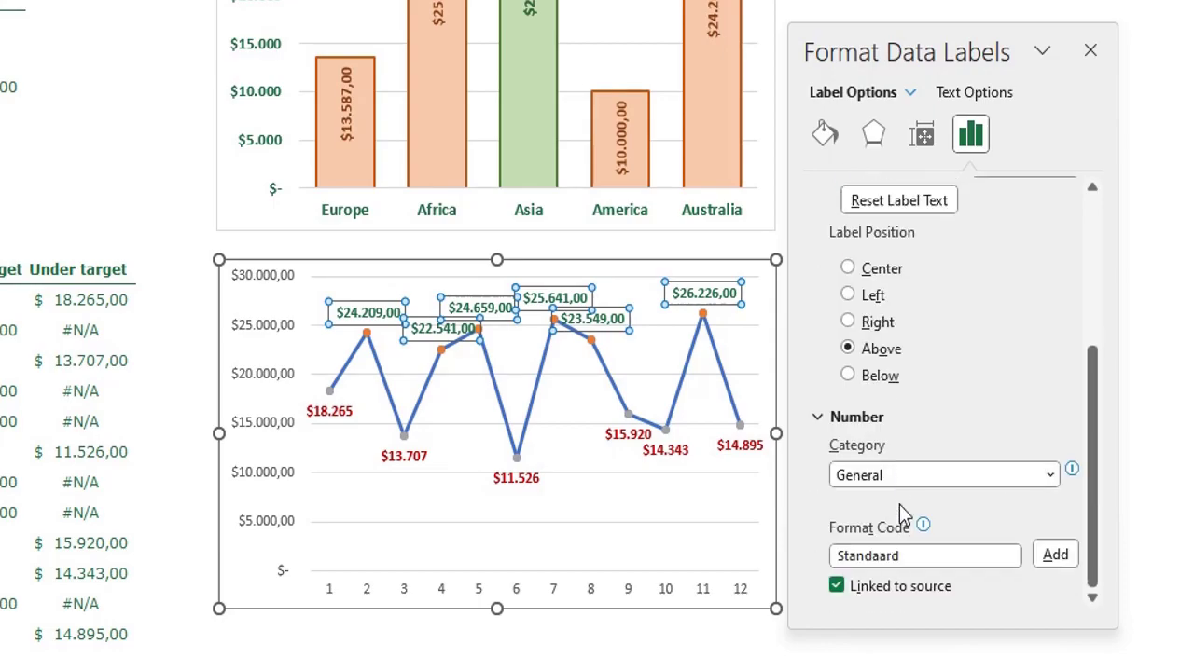
{"action": "left_click", "coordinate": [917, 475]}
{"action": "left_click", "coordinate": [880, 544]}
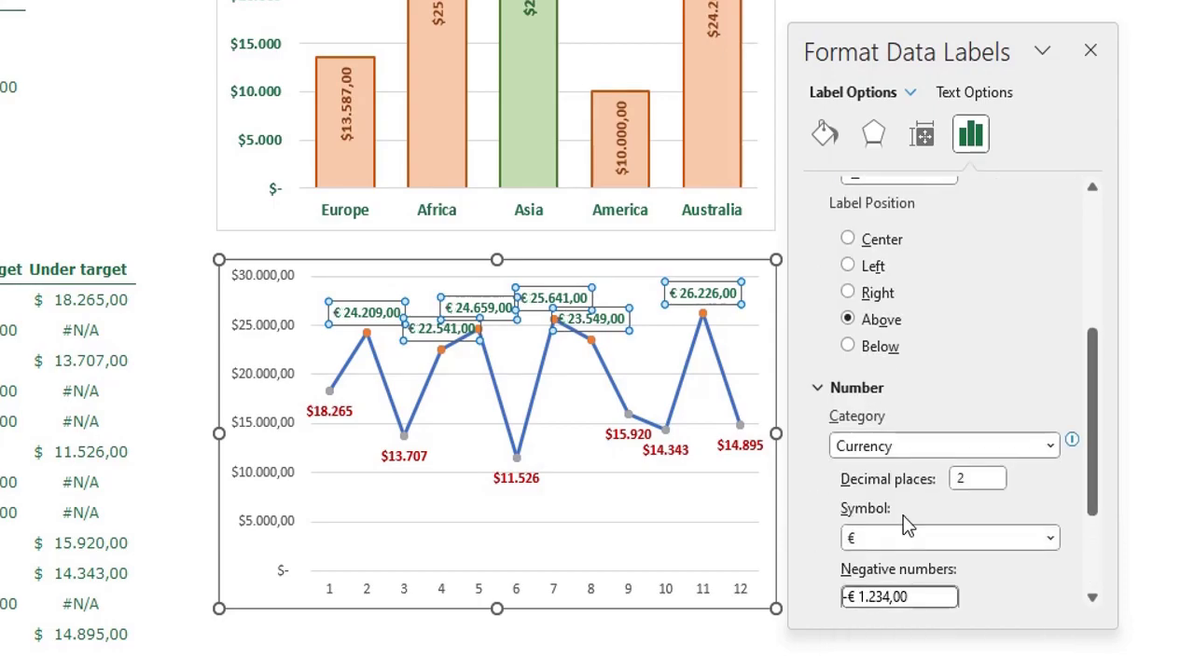
{"action": "scroll", "coordinate": [973, 443], "scroll_direction": "down", "scroll_amount": 2}
{"action": "left_click", "coordinate": [895, 370]}
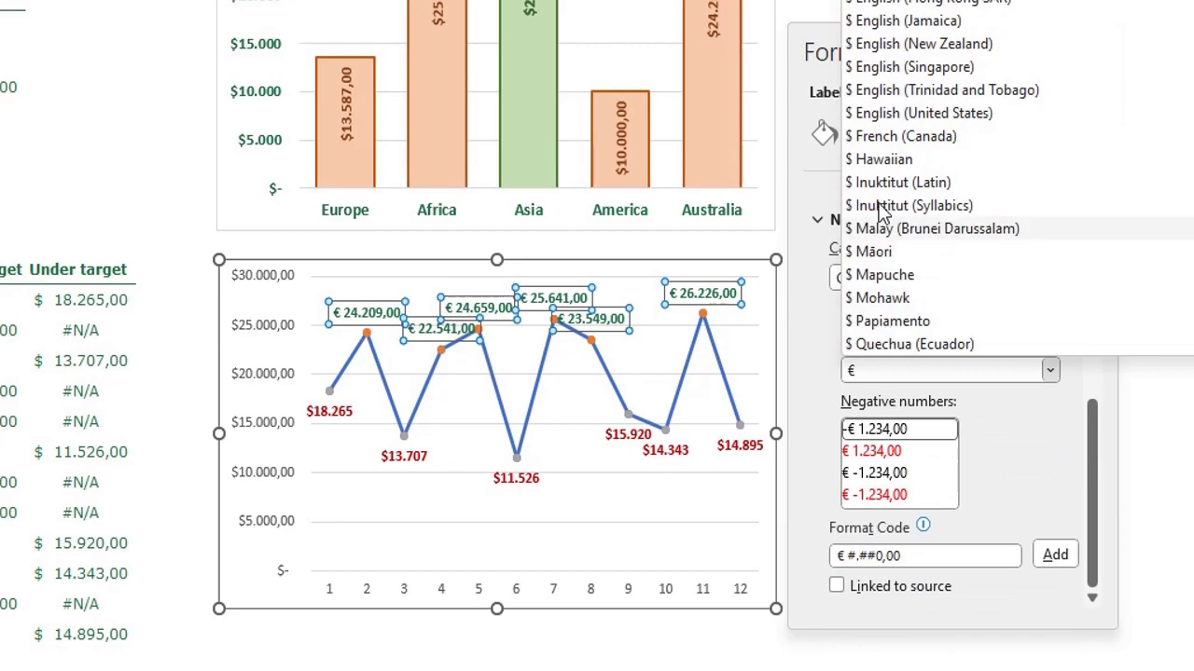
{"action": "left_click", "coordinate": [905, 113]}
{"action": "left_click", "coordinate": [911, 373]}
{"action": "left_click", "coordinate": [990, 312]}
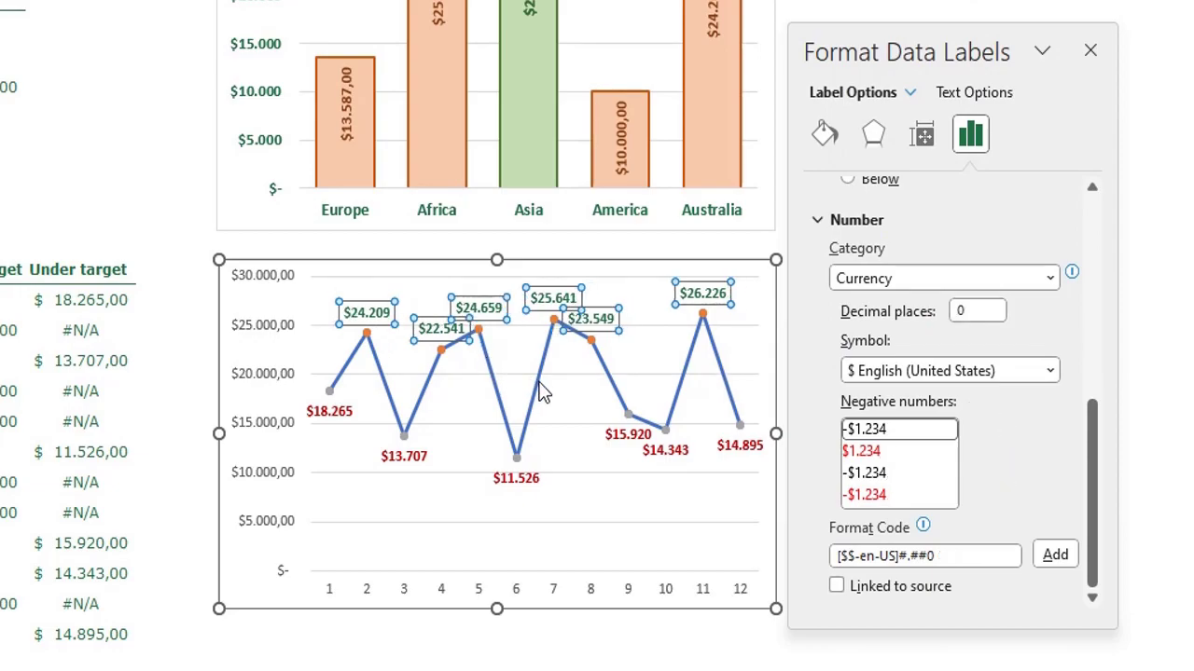
{"action": "left_click", "coordinate": [535, 406]}
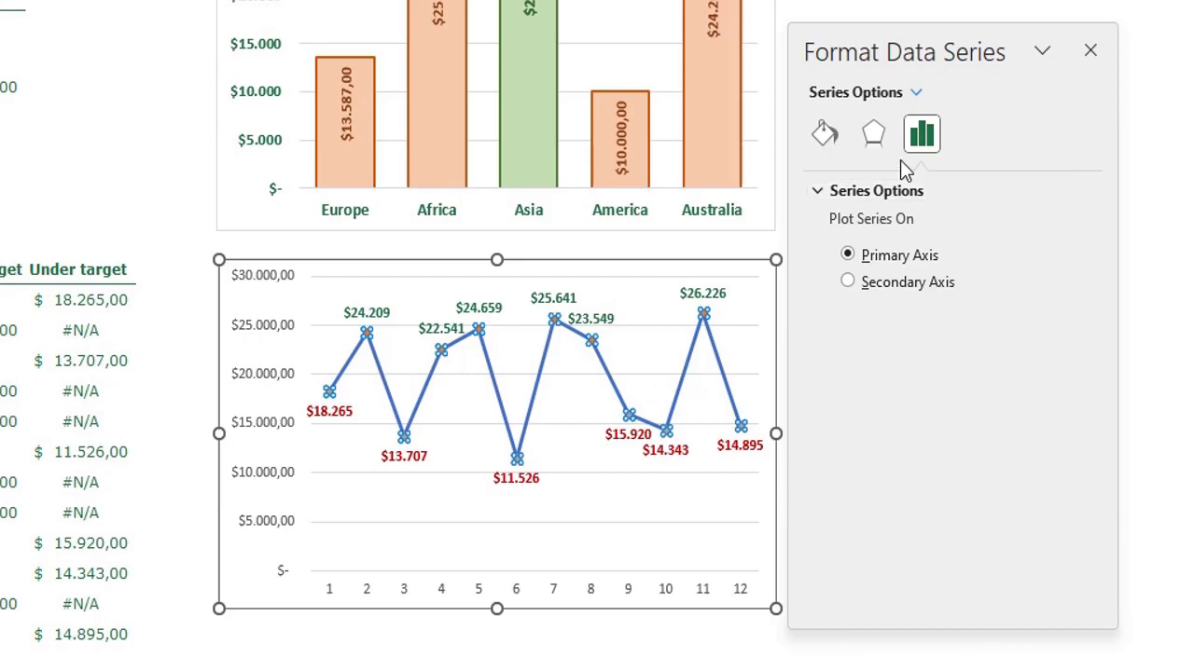
- Give the selected series' markers a solid dark green fill
{"action": "left_click", "coordinate": [825, 136]}
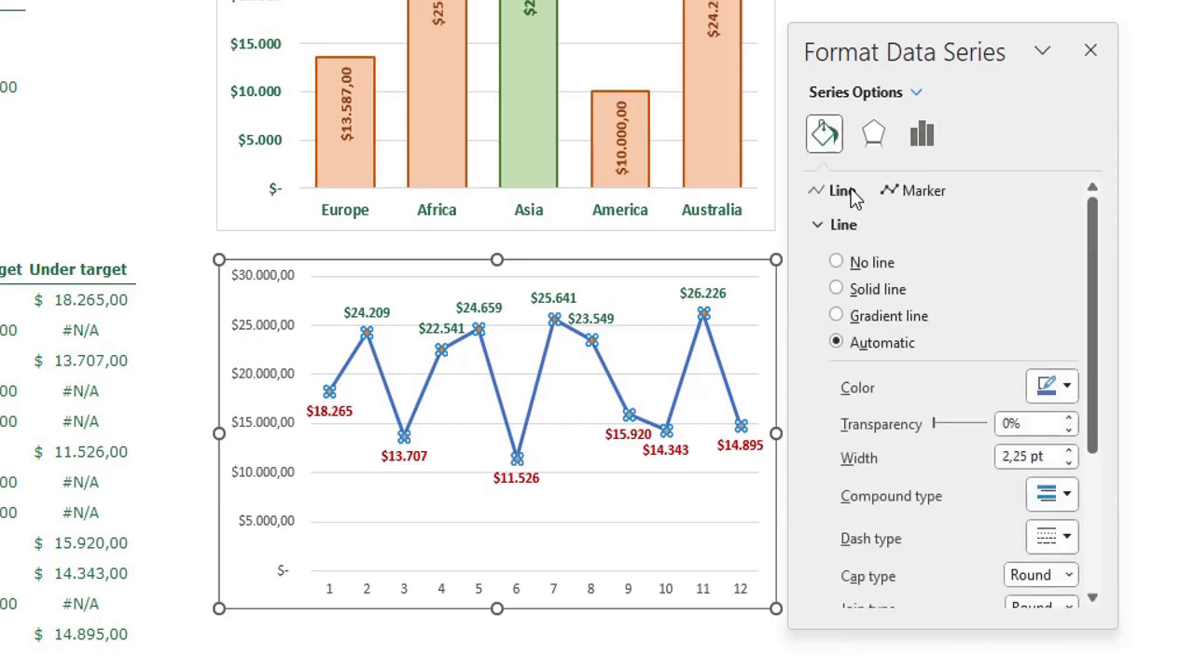
{"action": "left_click", "coordinate": [909, 192]}
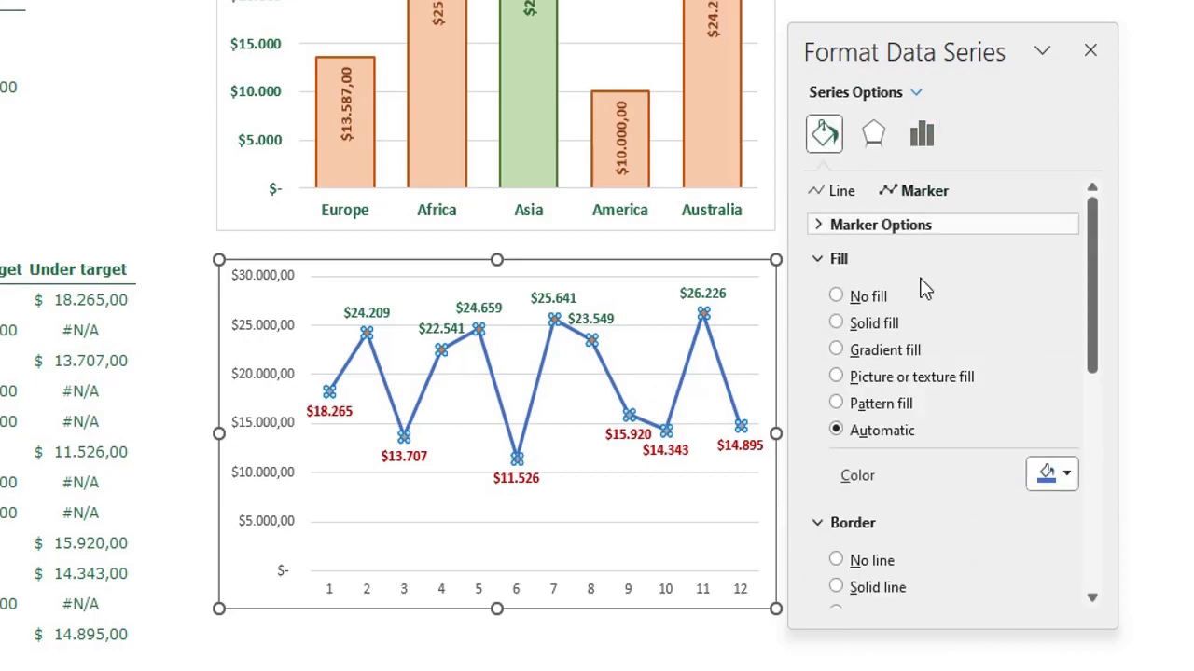
{"action": "left_click", "coordinate": [867, 327]}
{"action": "left_click", "coordinate": [1068, 474]}
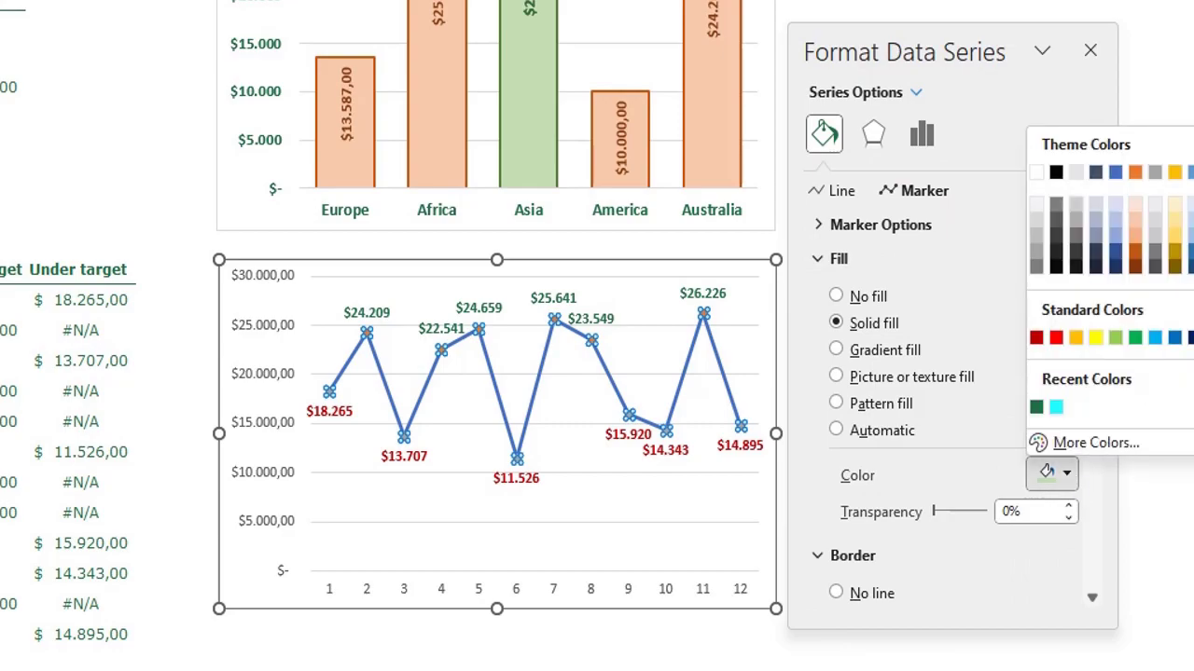
{"action": "left_click", "coordinate": [1036, 407]}
{"action": "scroll", "coordinate": [858, 373], "scroll_direction": "down", "scroll_amount": 5}
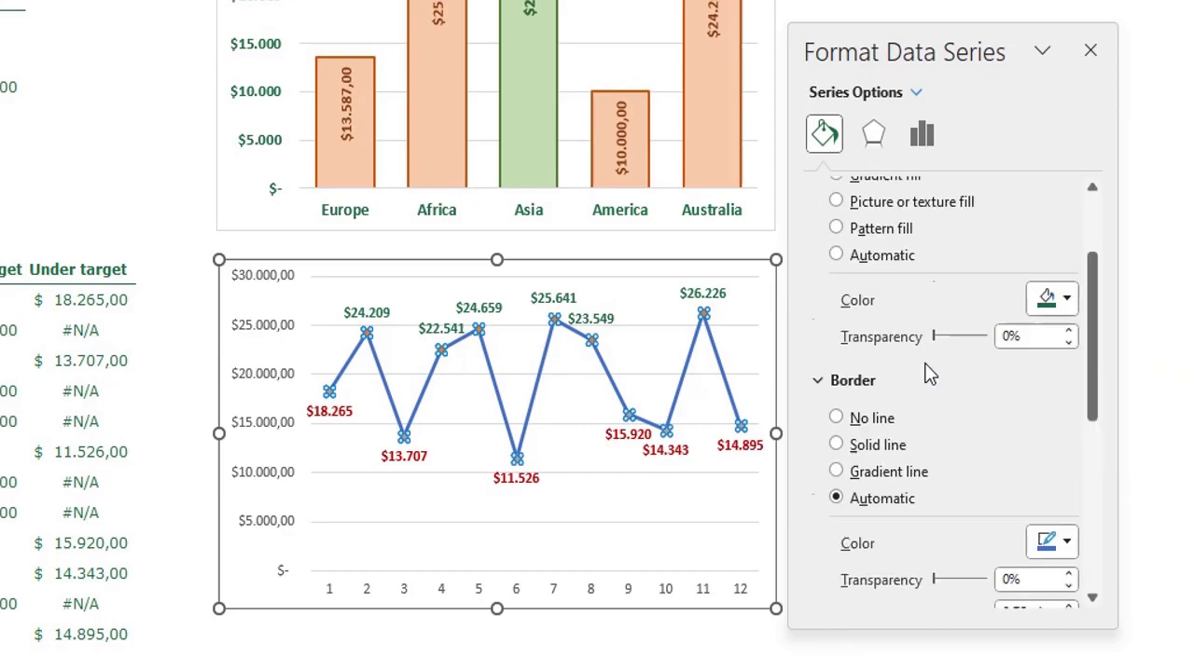
- Give those markers a solid border in the last compound style, widened step by step
{"action": "left_click", "coordinate": [876, 392]}
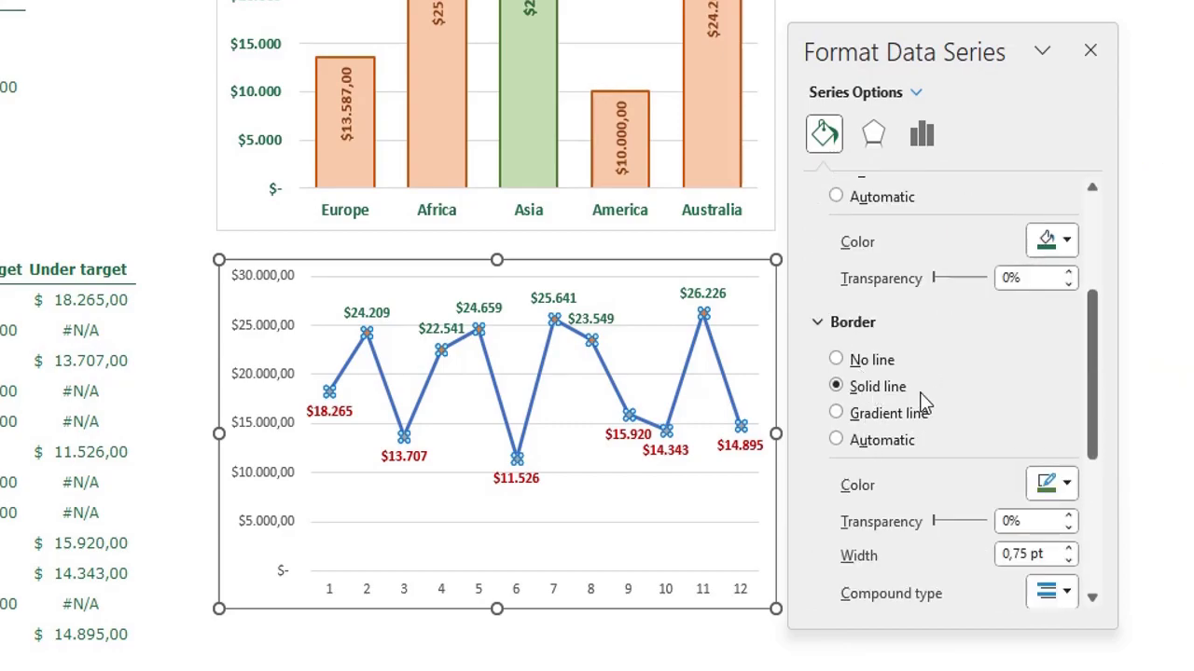
{"action": "scroll", "coordinate": [970, 392], "scroll_direction": "down", "scroll_amount": 4}
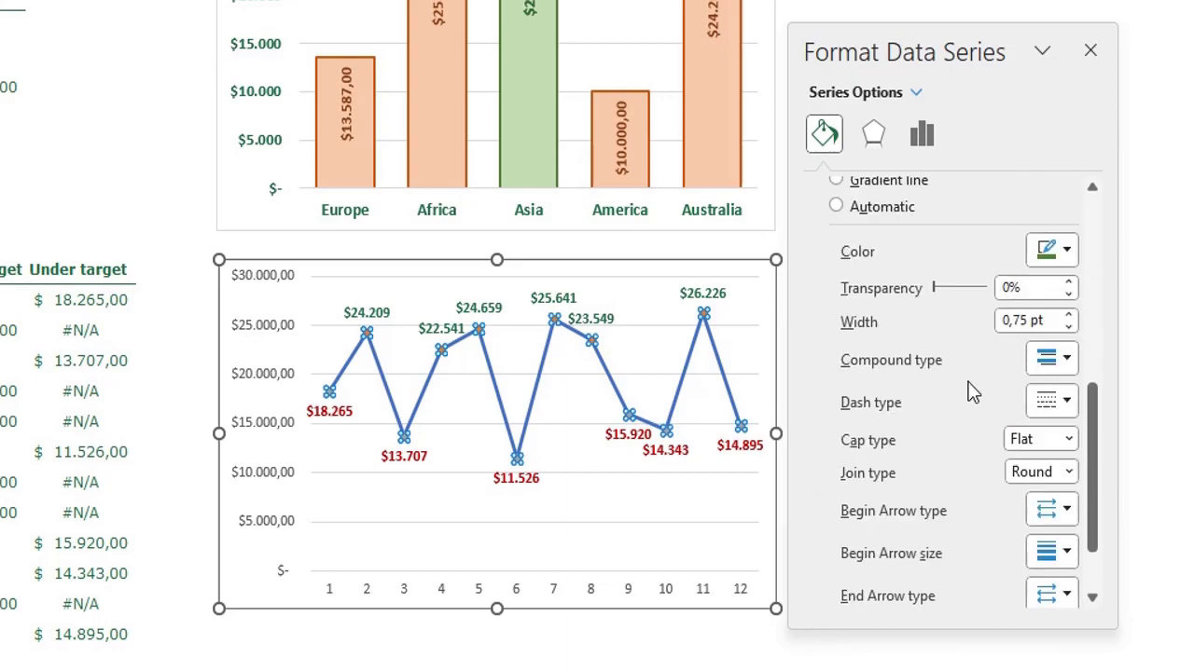
{"action": "left_click", "coordinate": [1062, 362]}
{"action": "left_click", "coordinate": [1064, 495]}
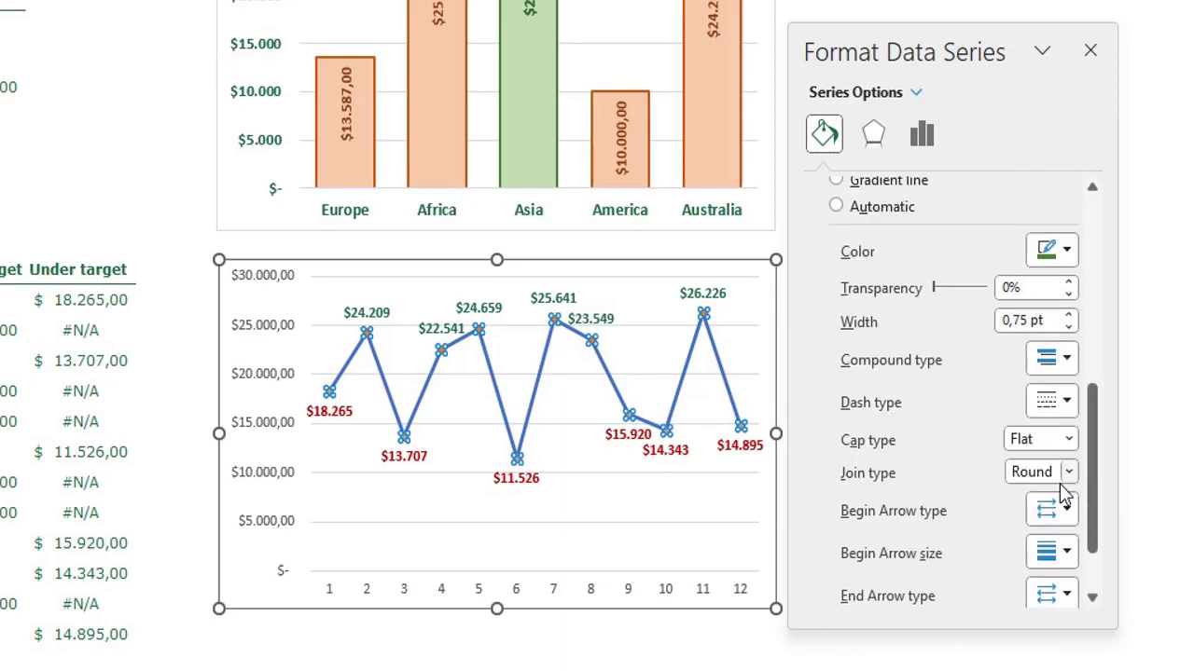
{"action": "left_click", "coordinate": [1069, 315]}
{"action": "left_click", "coordinate": [1069, 316]}
{"action": "left_click", "coordinate": [1068, 315]}
{"action": "left_click", "coordinate": [1069, 315]}
{"action": "left_click", "coordinate": [1069, 315]}
{"action": "left_click", "coordinate": [1068, 315]}
{"action": "left_click", "coordinate": [1069, 315]}
{"action": "left_click", "coordinate": [1068, 315]}
{"action": "left_click", "coordinate": [1069, 315]}
{"action": "left_click", "coordinate": [1069, 315]}
{"action": "left_click", "coordinate": [1069, 315]}
{"action": "left_click", "coordinate": [1068, 316]}
{"action": "left_click", "coordinate": [1068, 315]}
{"action": "left_click", "coordinate": [1069, 315]}
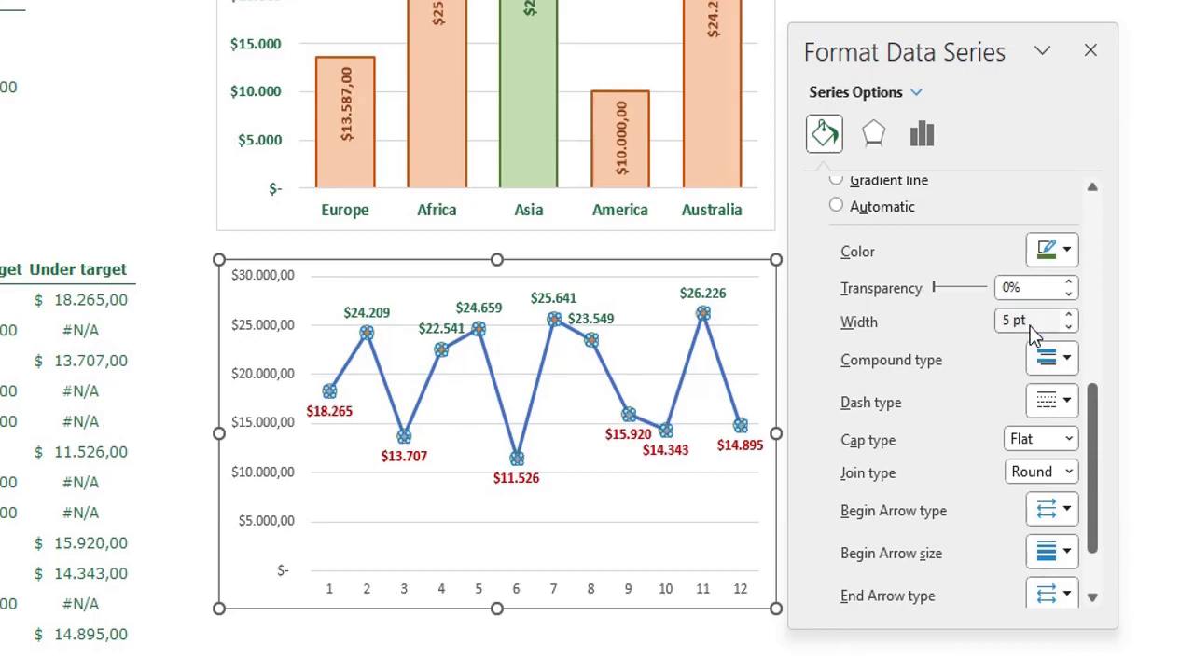
- Give the Above target markers a solid fill and a thicker border
{"action": "left_click", "coordinate": [916, 91]}
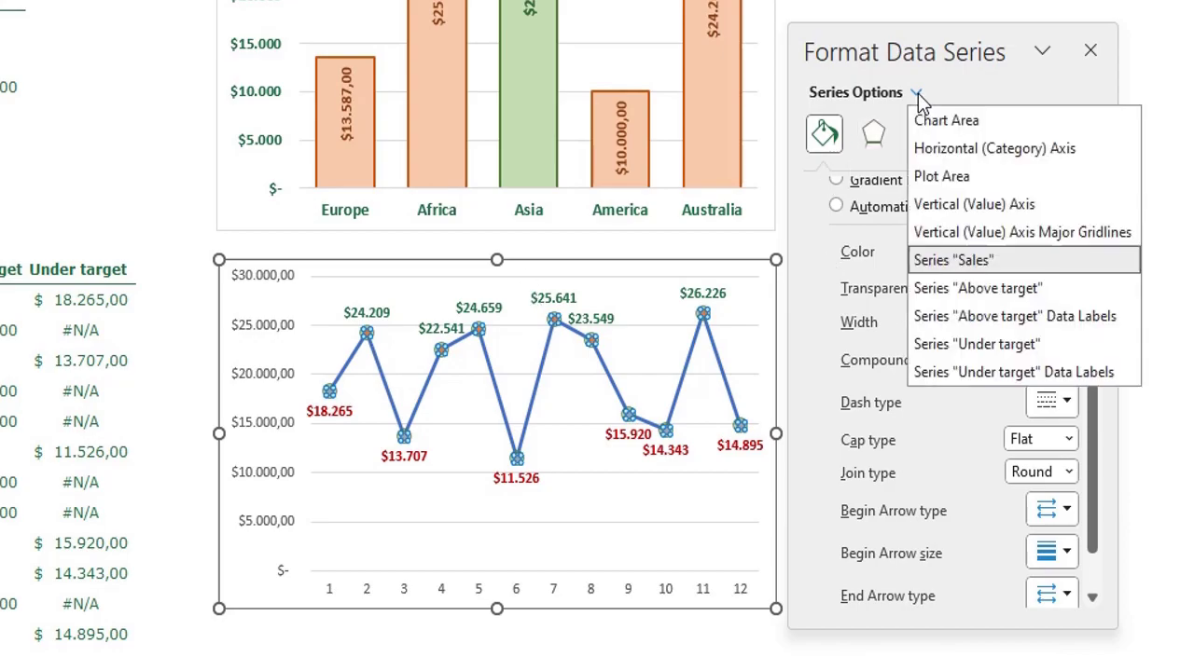
{"action": "left_click", "coordinate": [942, 291]}
{"action": "scroll", "coordinate": [932, 335], "scroll_direction": "up", "scroll_amount": 5}
{"action": "left_click", "coordinate": [872, 316]}
{"action": "scroll", "coordinate": [905, 485], "scroll_direction": "down", "scroll_amount": 5}
{"action": "left_click", "coordinate": [1068, 345]}
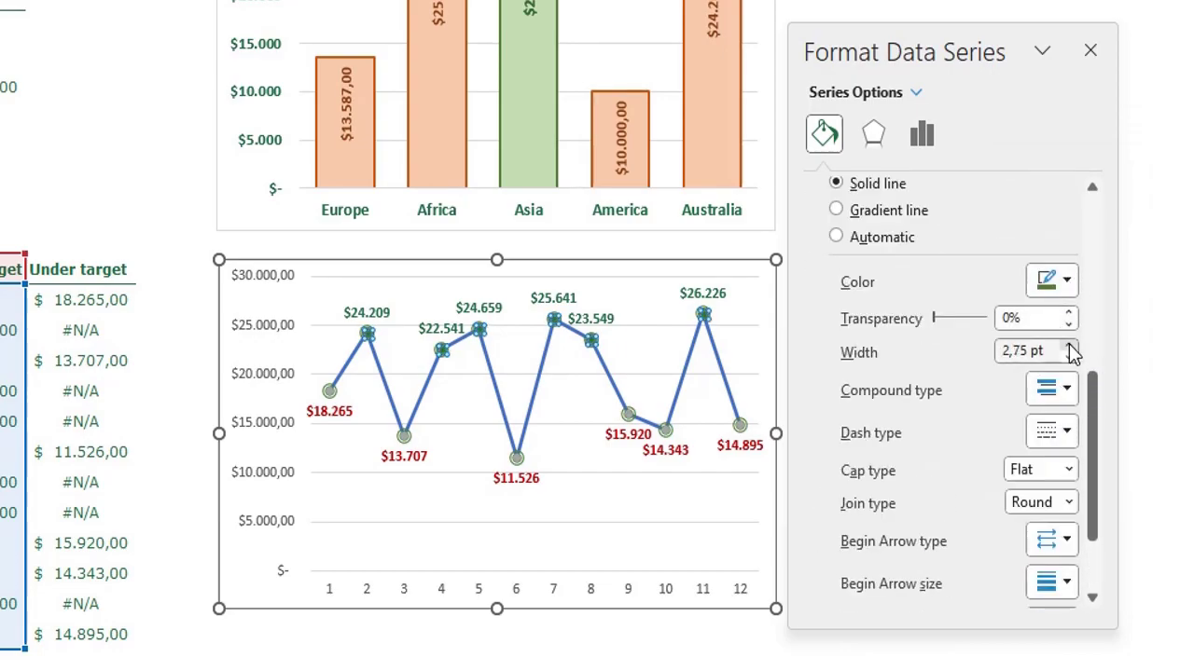
- Give the Under target markers a solid fill and a 5 pt solid border
{"action": "left_click", "coordinate": [915, 91]}
{"action": "left_click", "coordinate": [991, 346]}
{"action": "left_click", "coordinate": [856, 296]}
{"action": "scroll", "coordinate": [862, 308], "scroll_direction": "down", "scroll_amount": 3}
{"action": "left_click", "coordinate": [868, 307]}
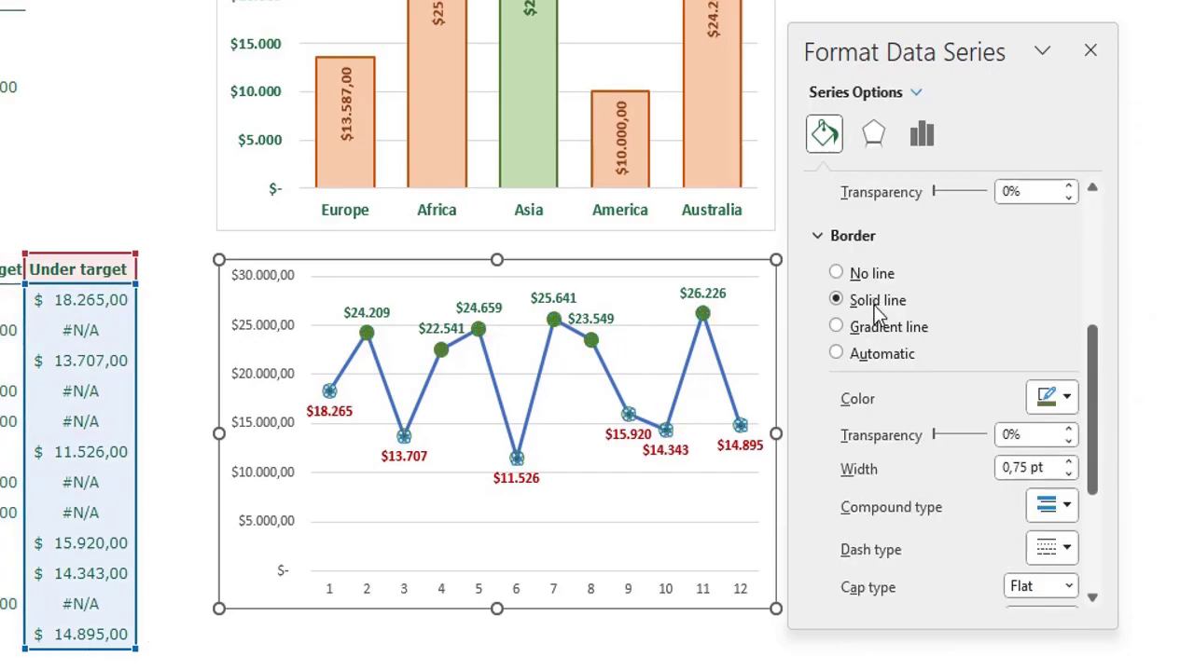
{"action": "scroll", "coordinate": [932, 373], "scroll_direction": "down", "scroll_amount": 2}
{"action": "left_click", "coordinate": [1066, 388]}
{"action": "left_click", "coordinate": [1069, 346]}
{"action": "left_click", "coordinate": [1069, 346]}
{"action": "left_click", "coordinate": [1069, 346]}
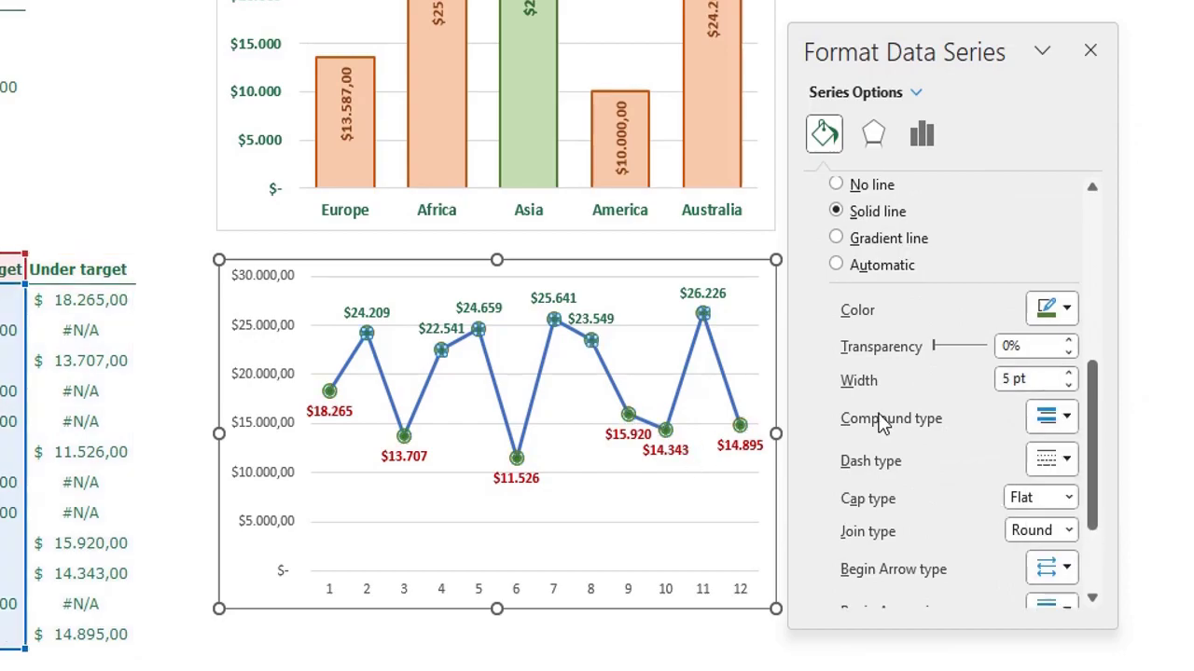
- Change the Sales line colour from blue to green
{"action": "left_click", "coordinate": [1090, 51]}
{"action": "key", "text": "Escape"}
{"action": "left_click", "coordinate": [428, 389]}
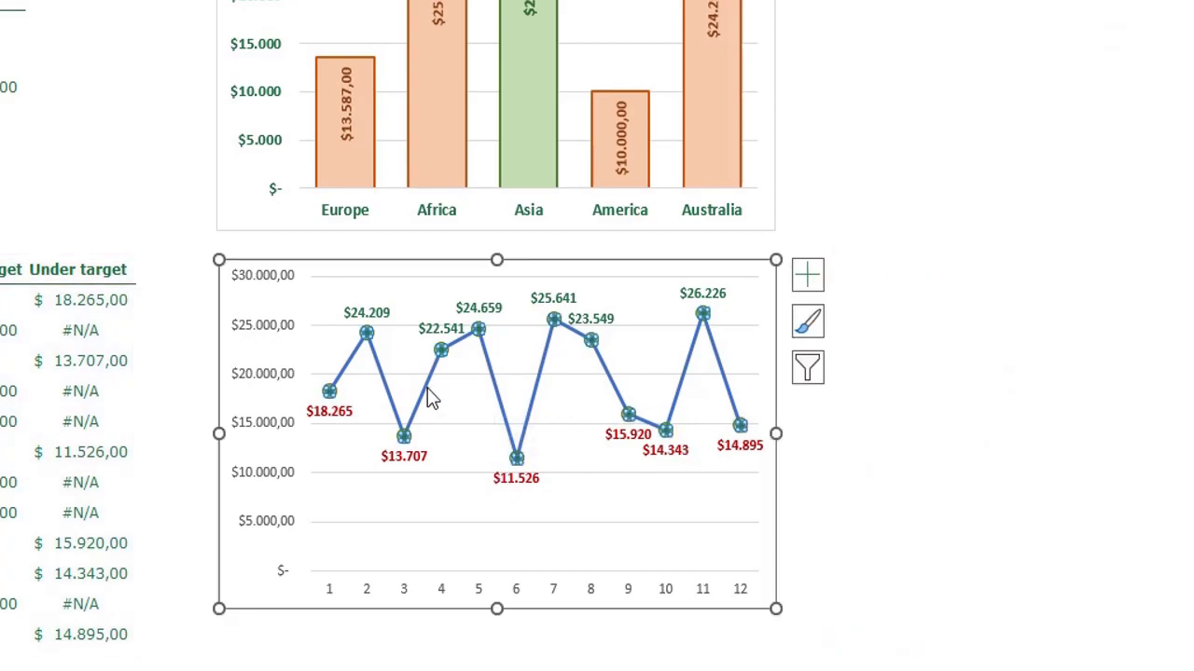
{"action": "double_click", "coordinate": [427, 388]}
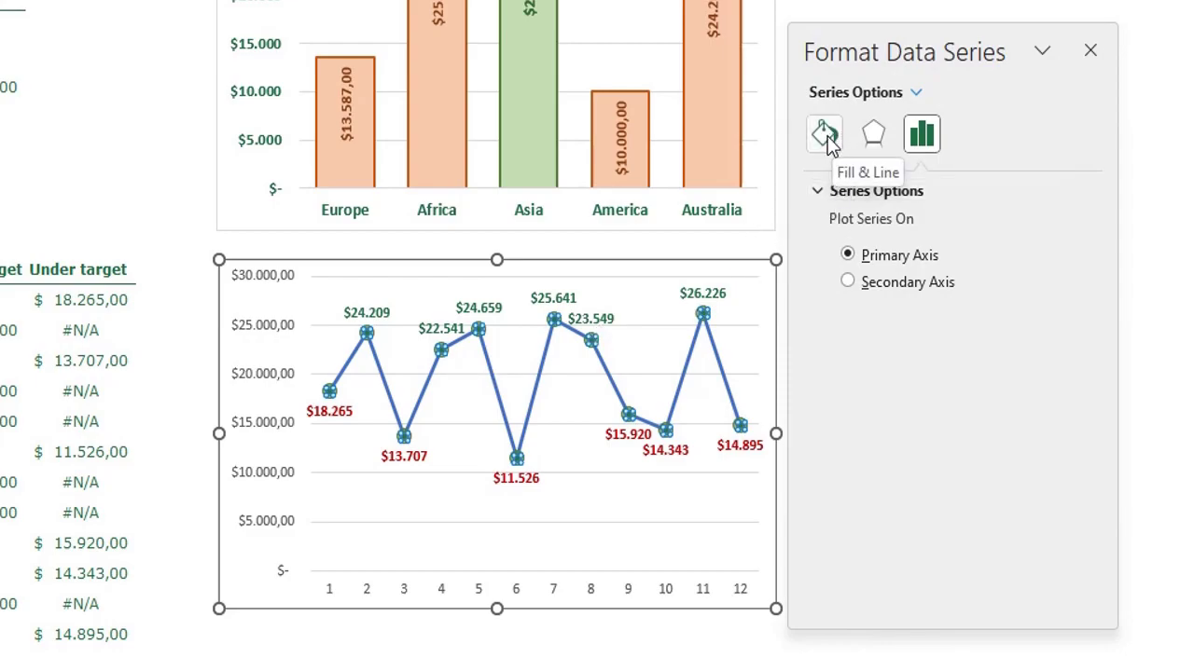
{"action": "left_click", "coordinate": [832, 133]}
{"action": "left_click", "coordinate": [838, 191]}
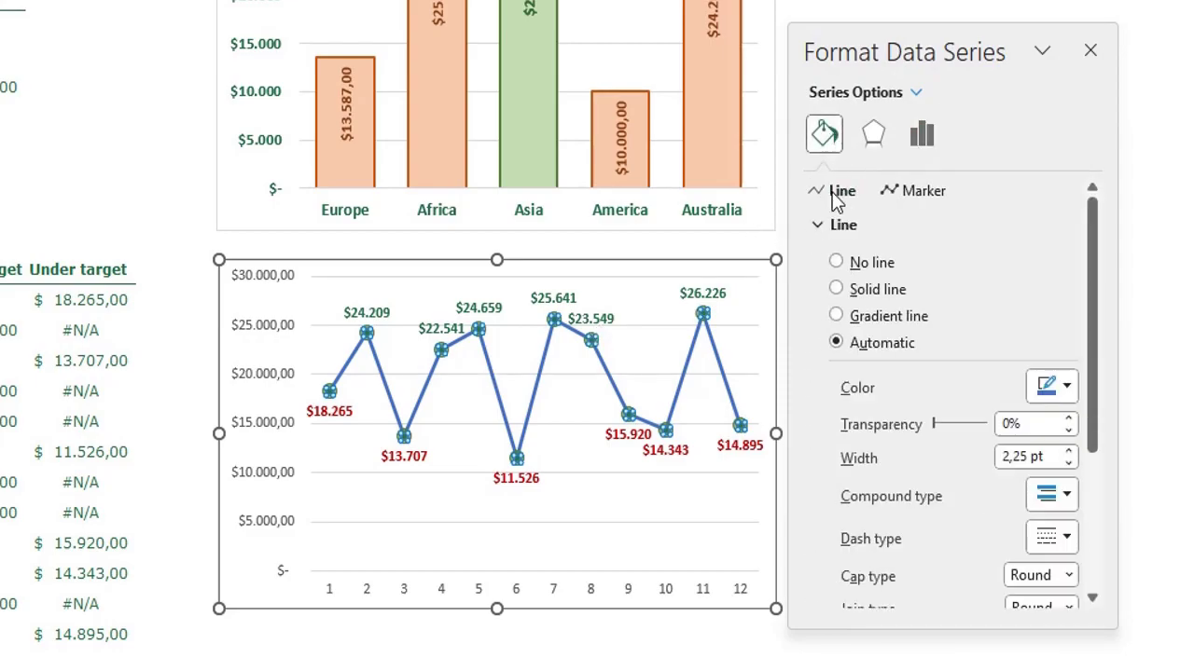
{"action": "left_click", "coordinate": [1066, 388]}
{"action": "left_click", "coordinate": [1067, 389]}
{"action": "left_click", "coordinate": [1092, 52]}
{"action": "left_click", "coordinate": [275, 377]}
{"action": "double_click", "coordinate": [275, 377]}
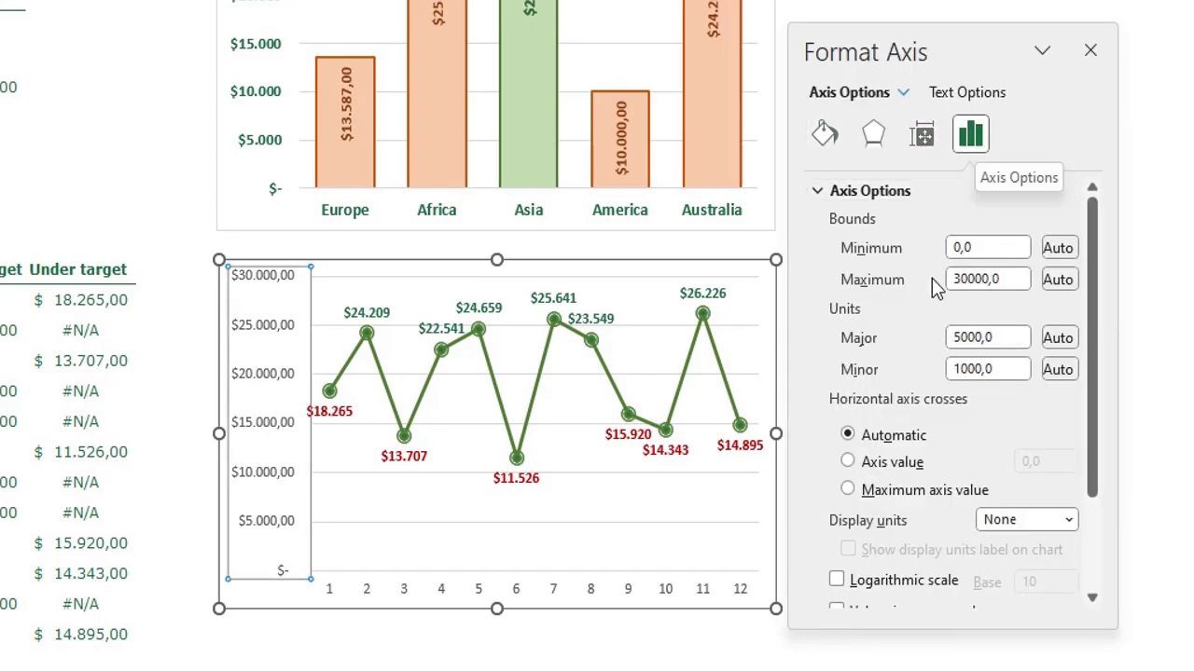
- Show the vertical axis values with 0 decimal places in larger green text
{"action": "scroll", "coordinate": [922, 366], "scroll_direction": "down", "scroll_amount": 3}
{"action": "left_click", "coordinate": [843, 598]}
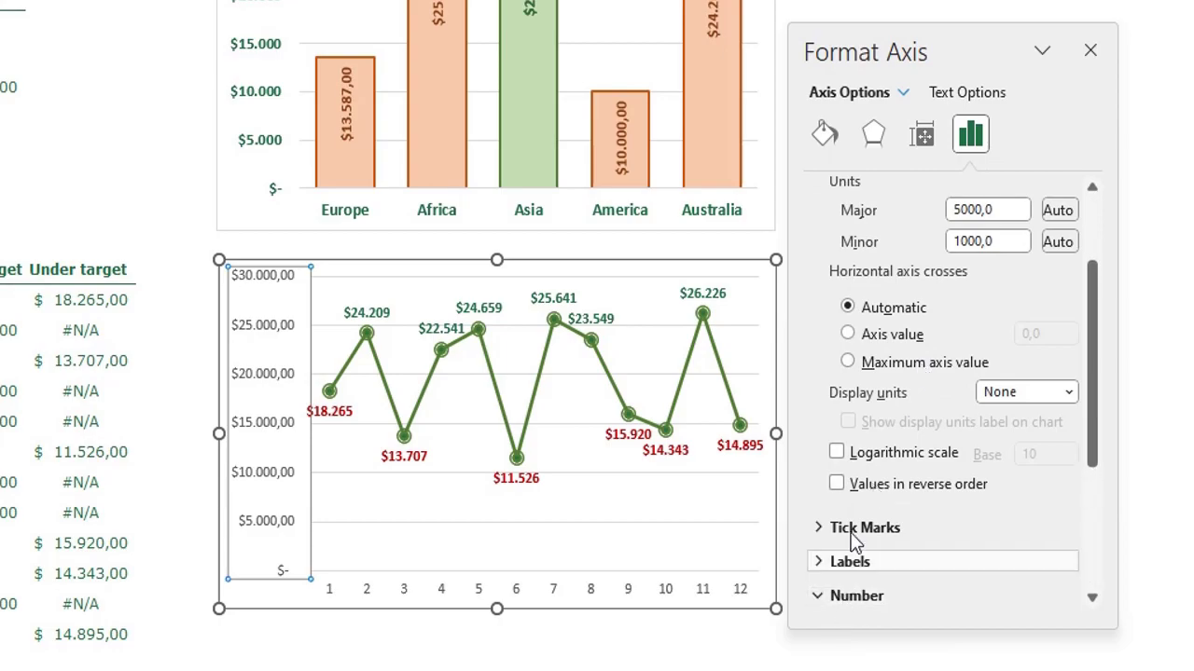
{"action": "left_click", "coordinate": [977, 438]}
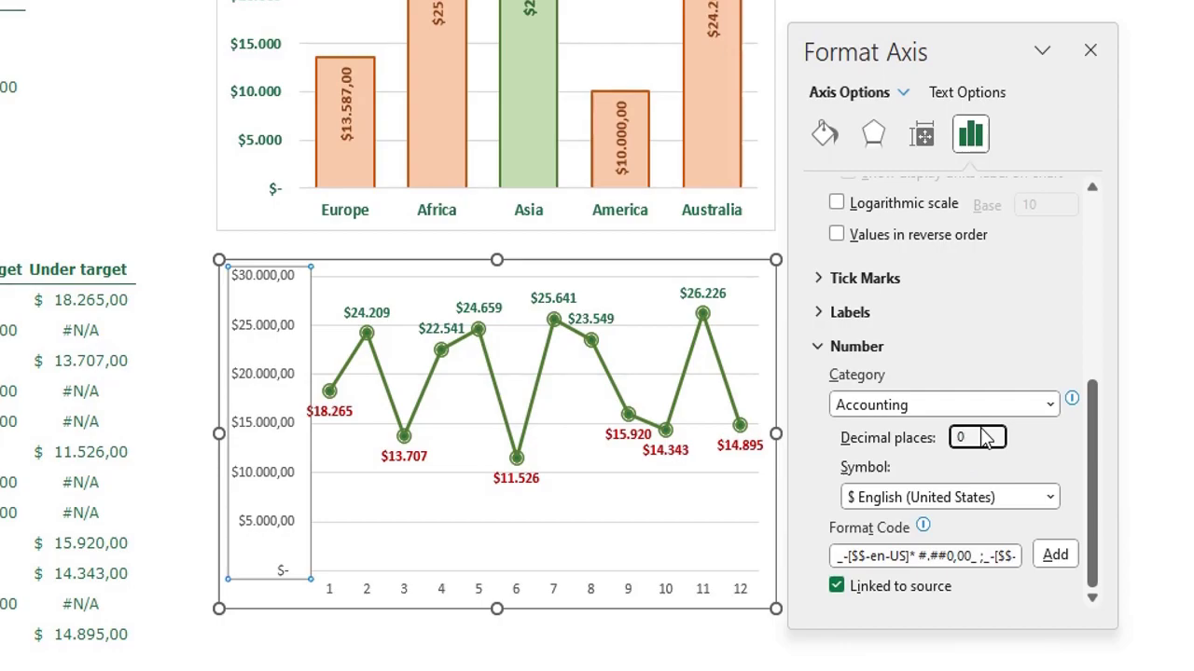
{"action": "type", "text": "0"}
{"action": "key", "text": "Return"}
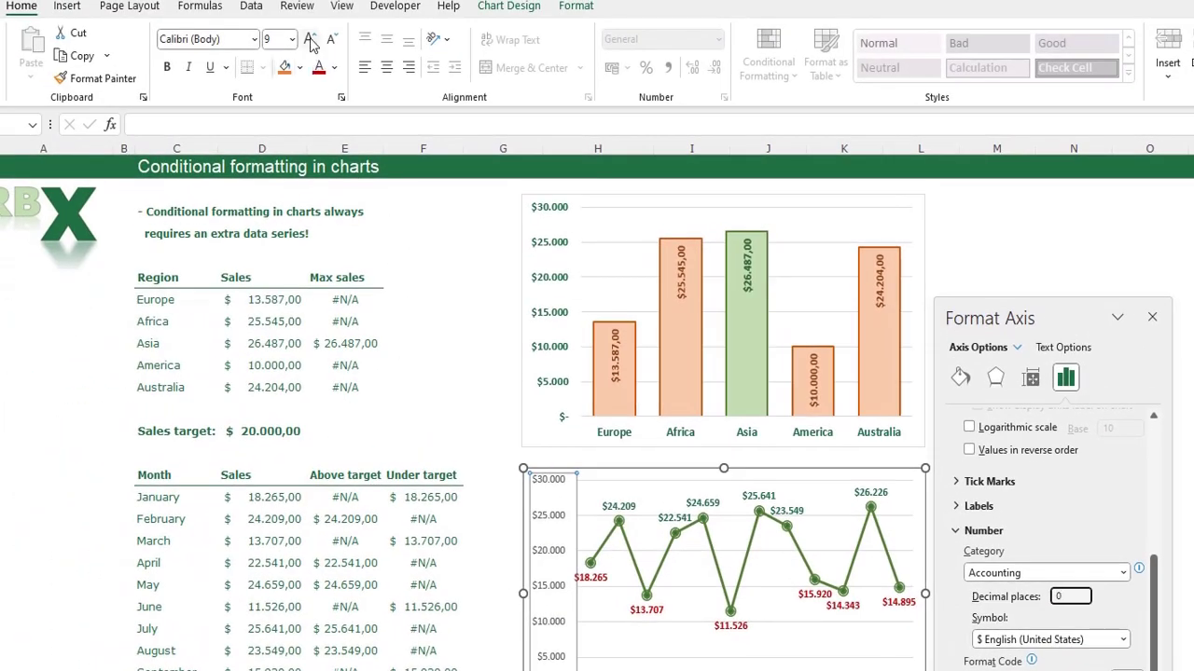
{"action": "left_click", "coordinate": [312, 41]}
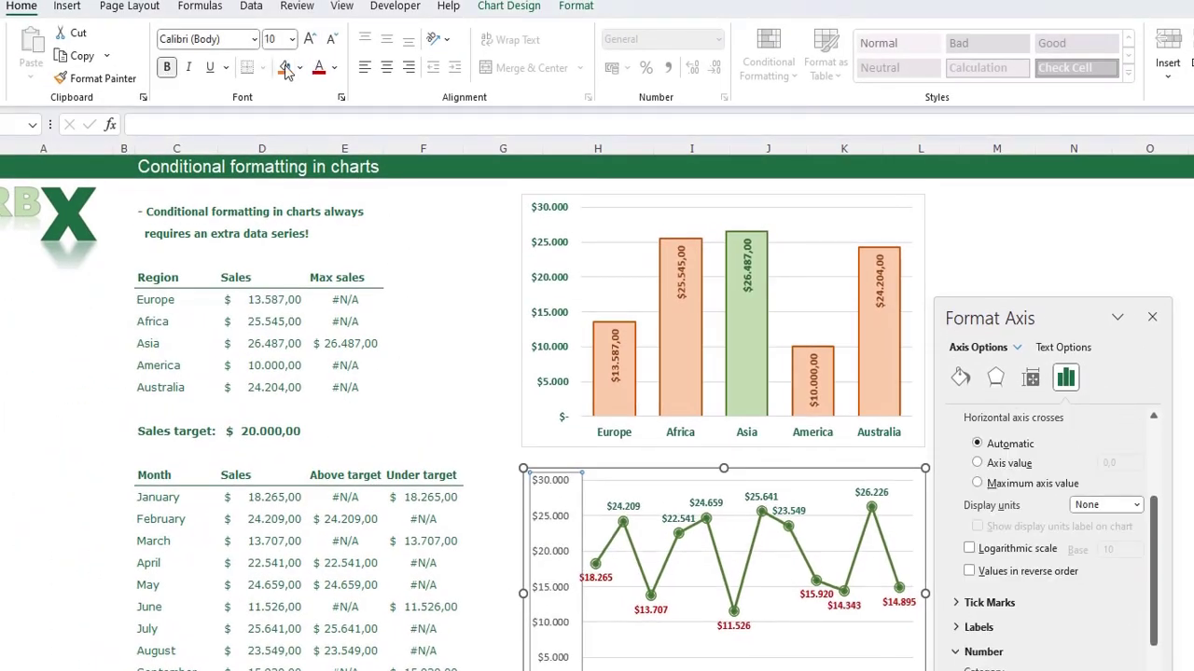
{"action": "left_click", "coordinate": [334, 67]}
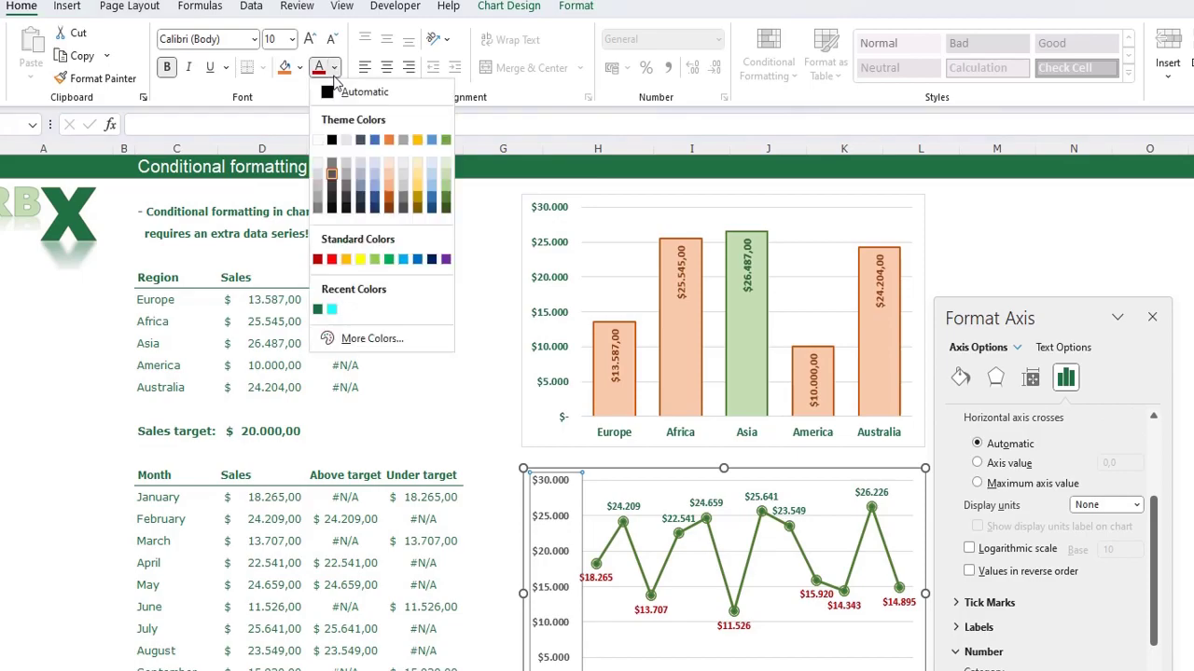
{"action": "left_click", "coordinate": [318, 310]}
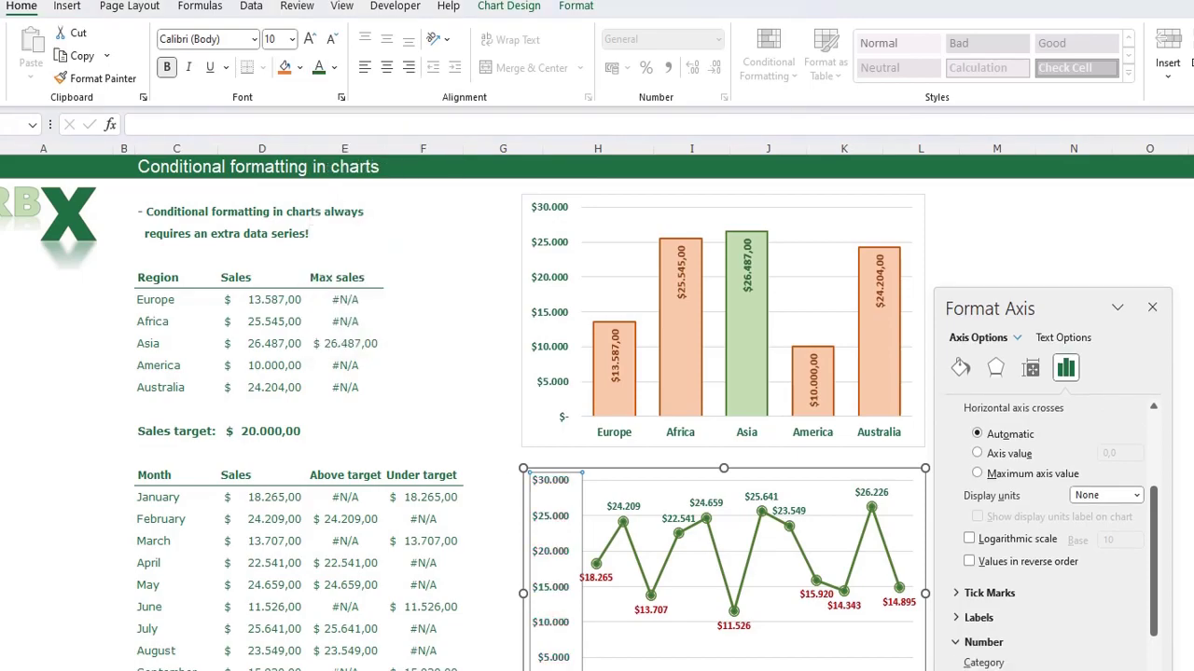
{"action": "left_click", "coordinate": [1151, 307]}
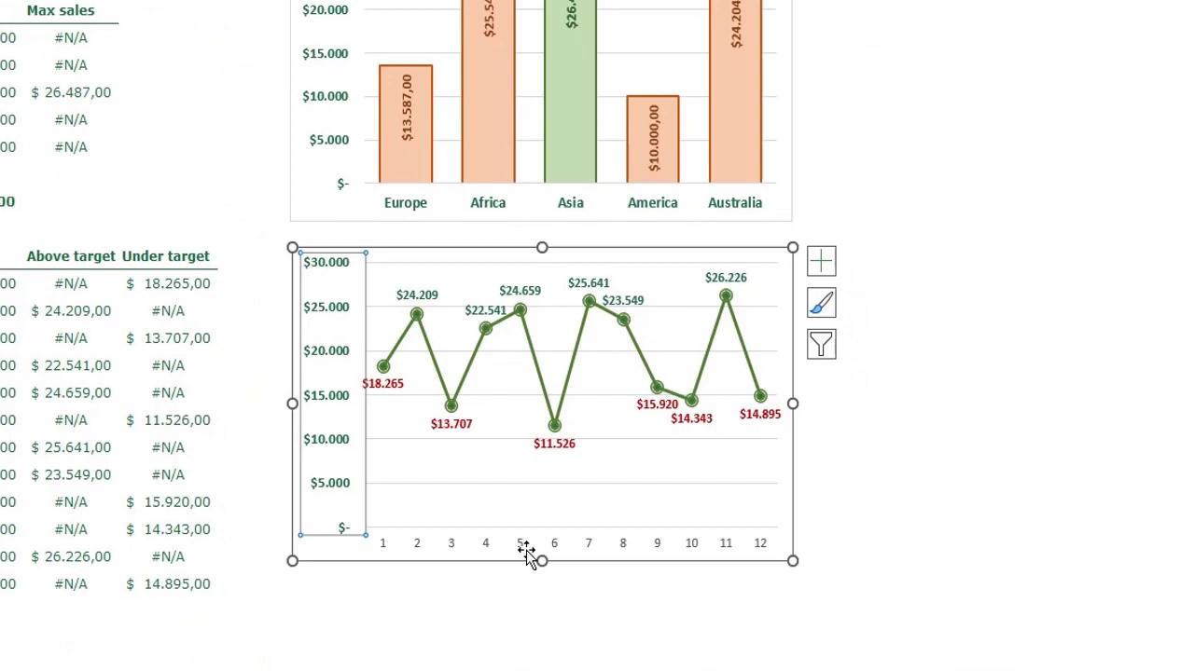
- Set the horizontal axis labels to the January–December month range =Sheet2!$C$16:$C$27
{"action": "left_click", "coordinate": [557, 581]}
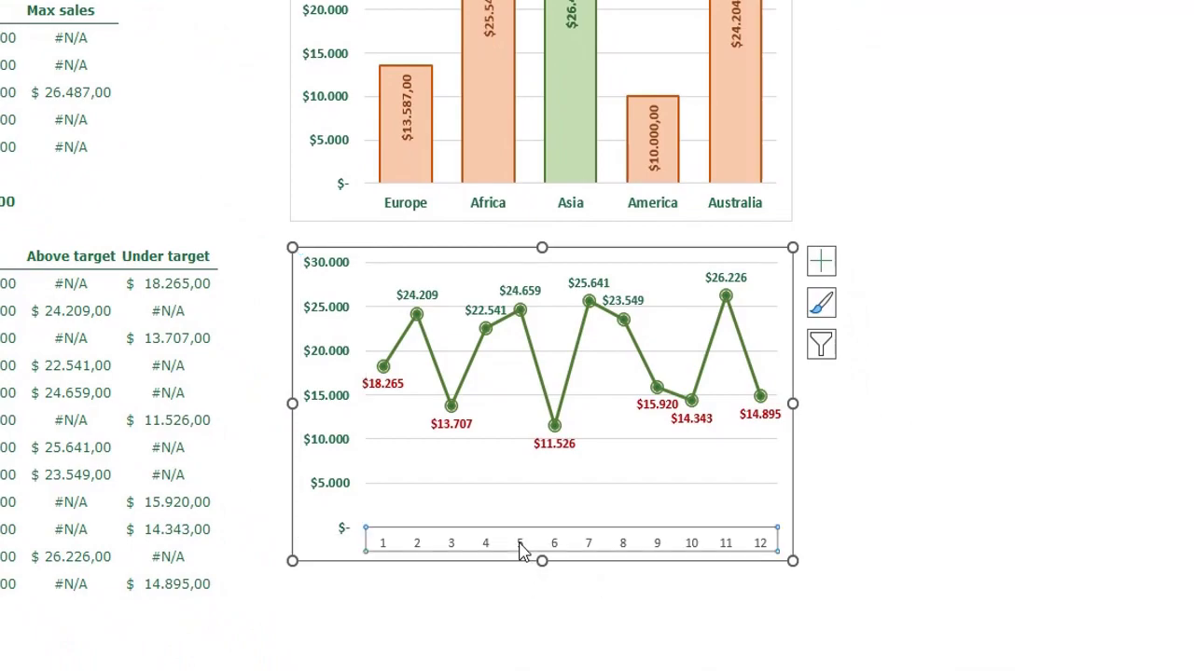
{"action": "right_click", "coordinate": [469, 444]}
{"action": "left_click", "coordinate": [593, 560]}
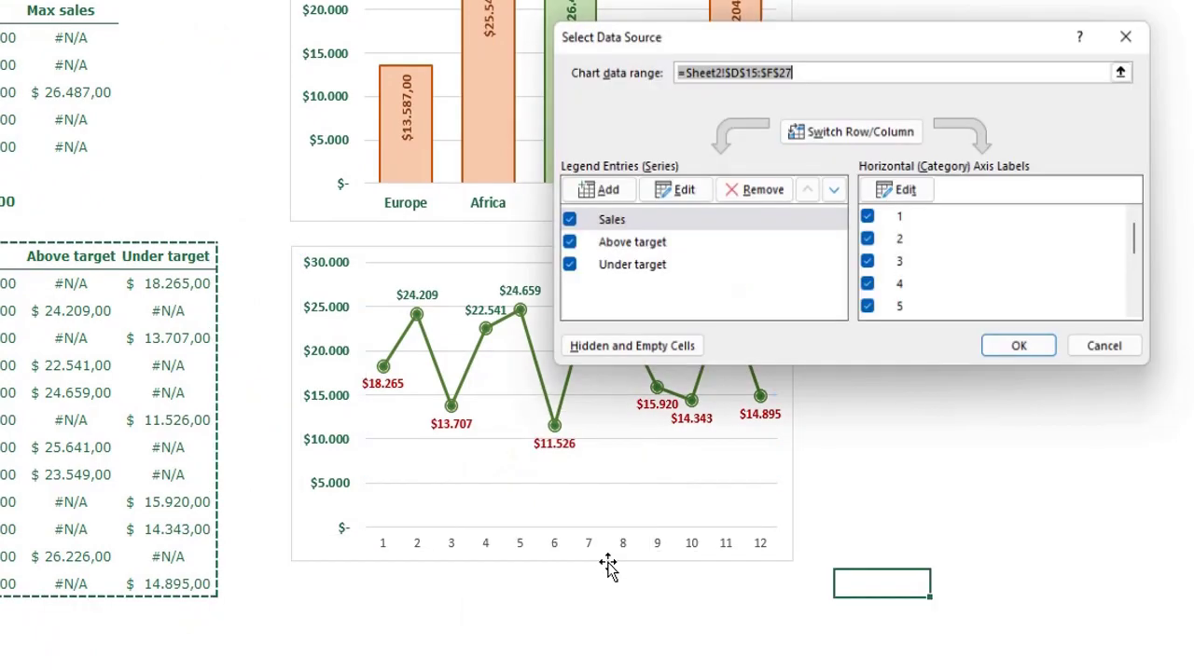
{"action": "left_click", "coordinate": [897, 189]}
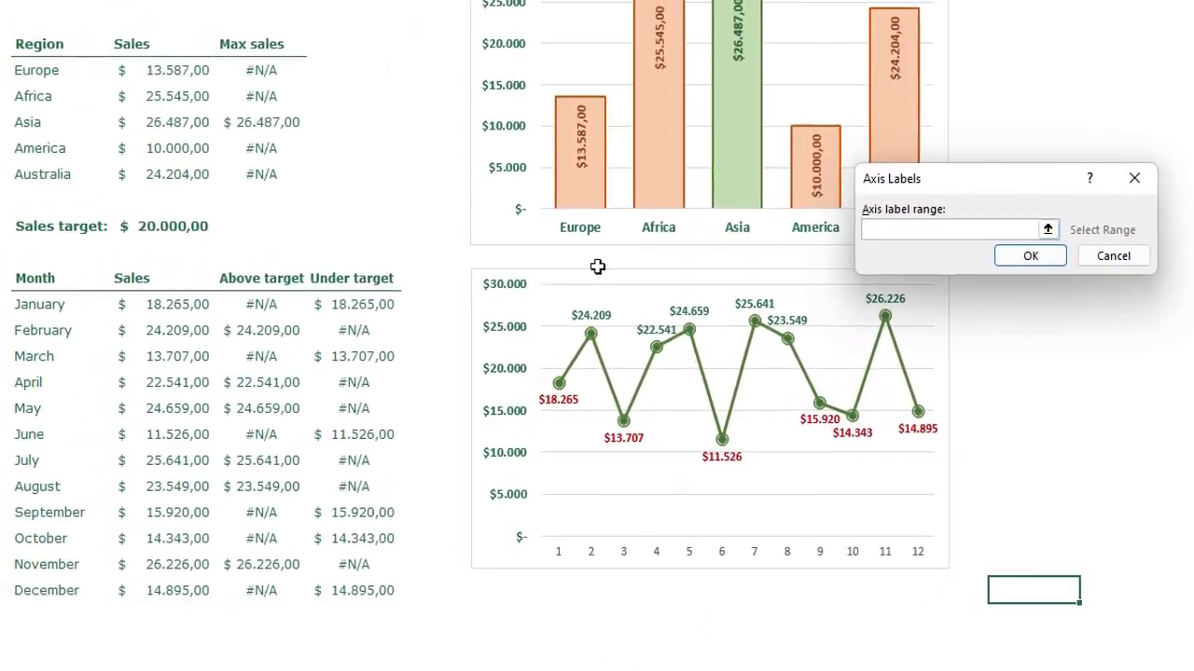
{"action": "left_click_drag", "start_coordinate": [58, 304], "coordinate": [59, 595]}
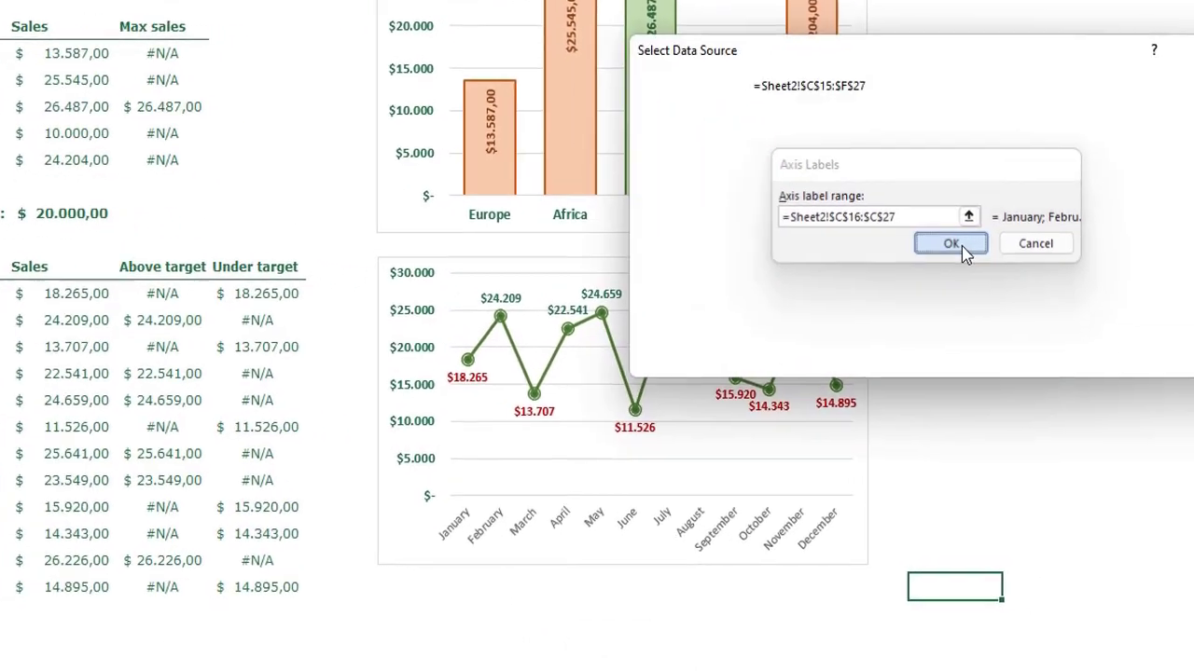
{"action": "left_click", "coordinate": [1031, 255]}
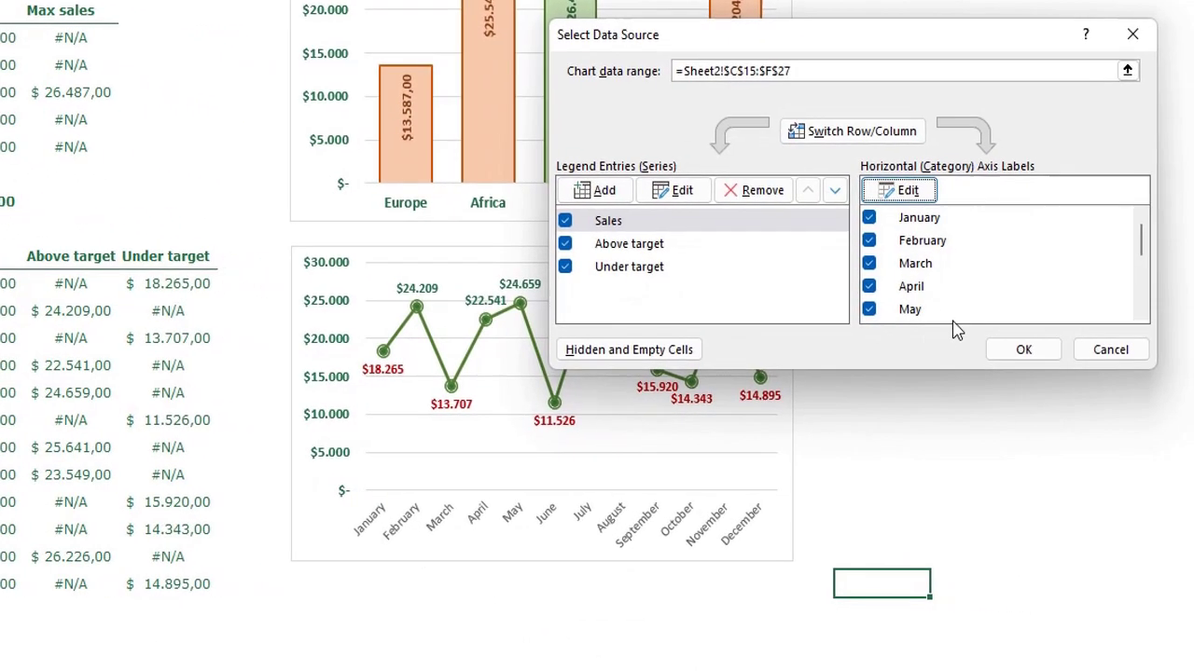
{"action": "left_click", "coordinate": [1029, 348]}
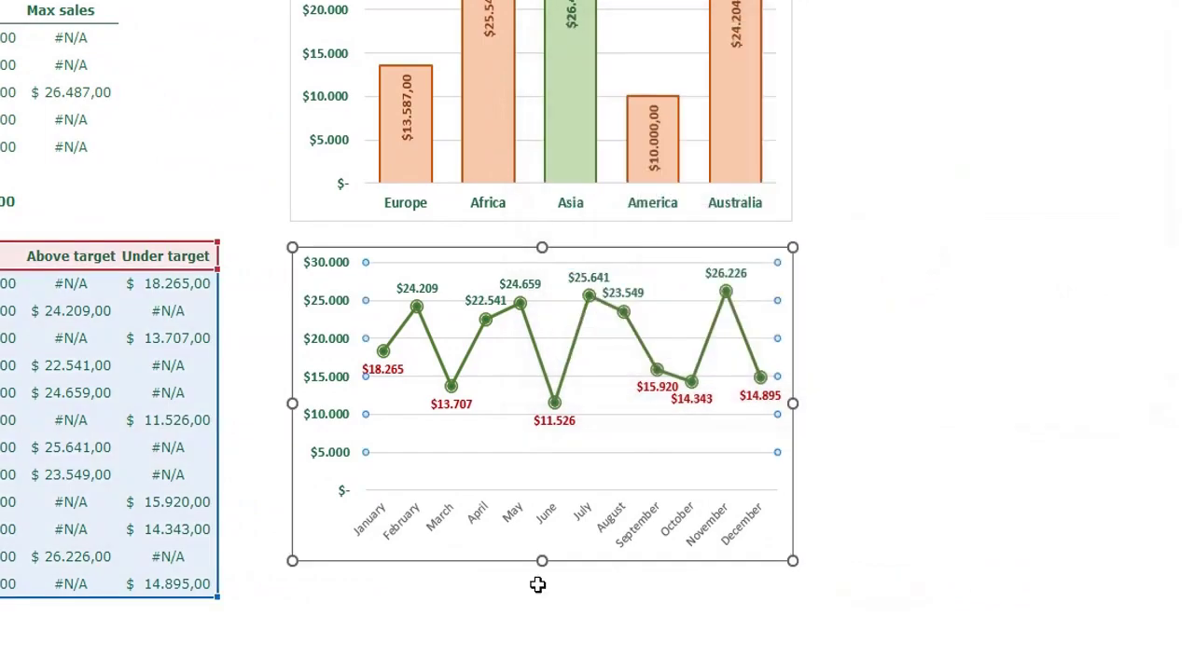
- Increase the font size of the month labels on the horizontal axis
{"action": "left_click", "coordinate": [638, 528]}
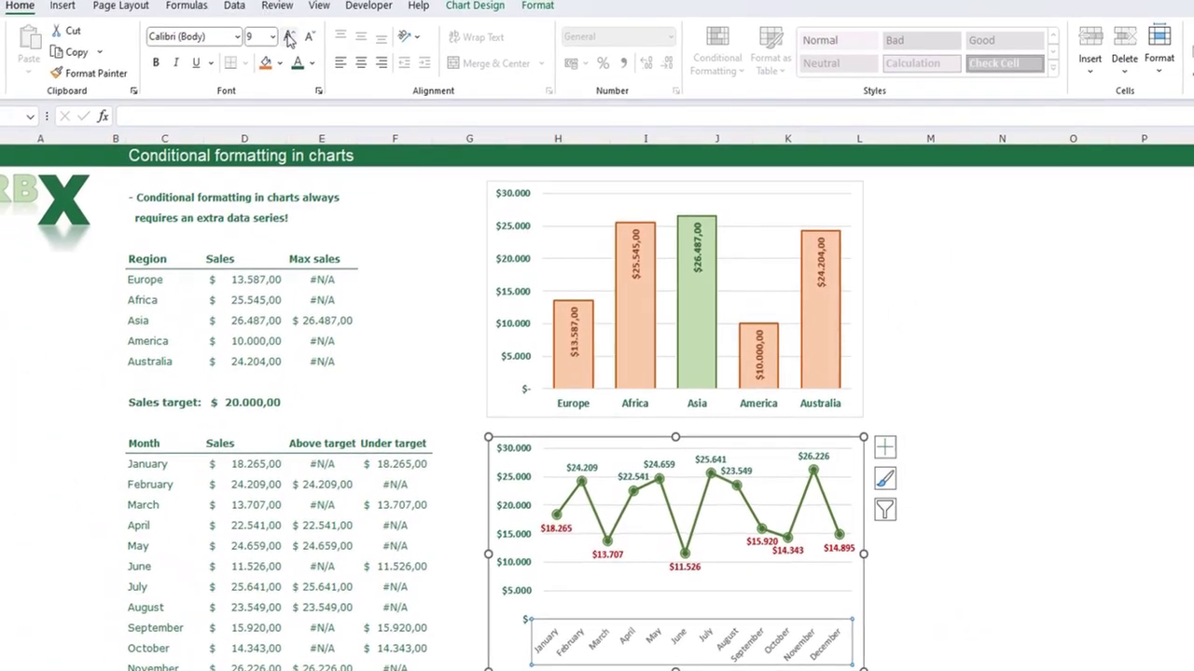
{"action": "left_click", "coordinate": [289, 37]}
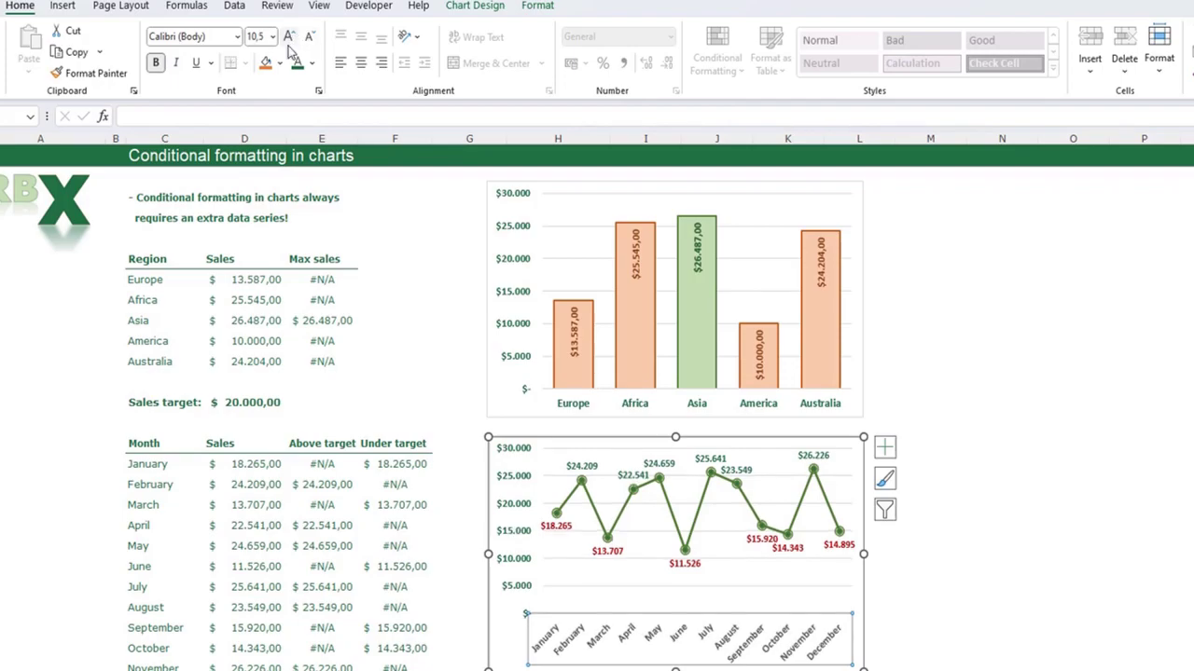
{"action": "left_click", "coordinate": [985, 507]}
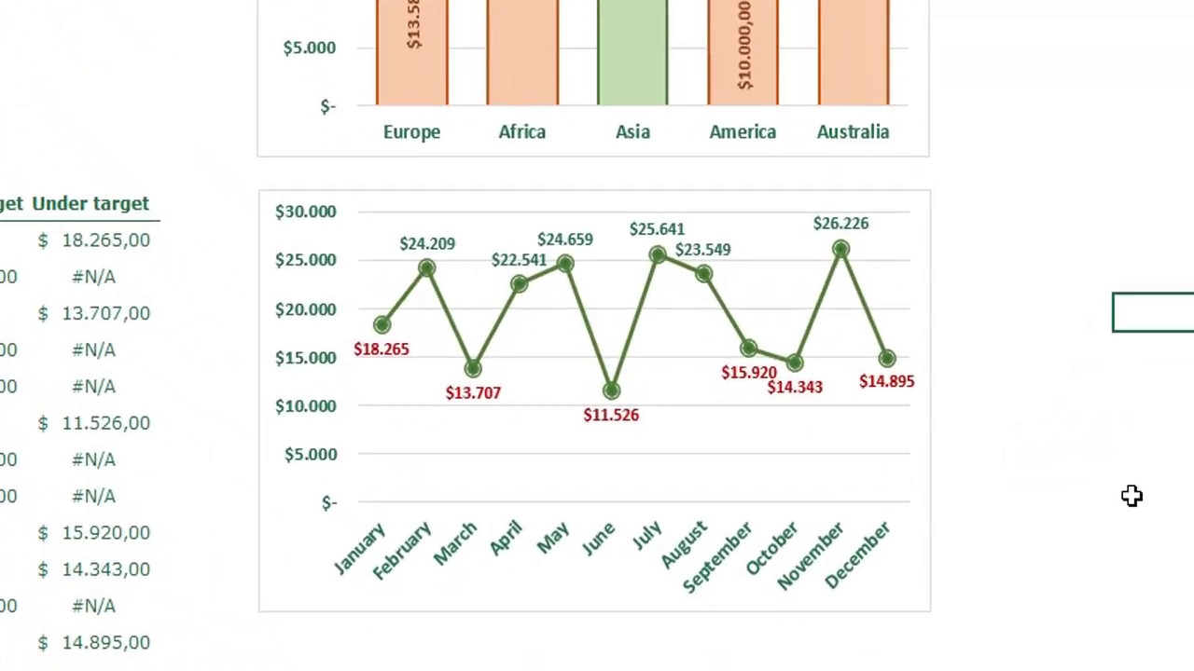